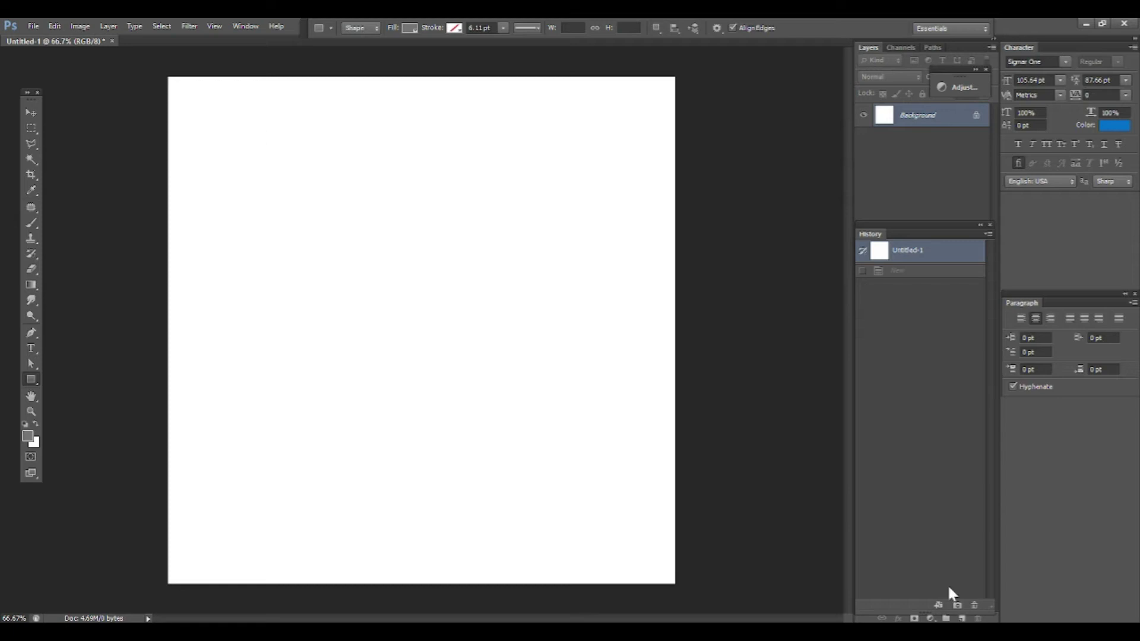
Add an empty layer and start placing the Paint screenshot, then cancel that attempt
{"action": "left_click", "coordinate": [960, 619]}
{"action": "left_click", "coordinate": [35, 24]}
{"action": "left_click", "coordinate": [35, 318]}
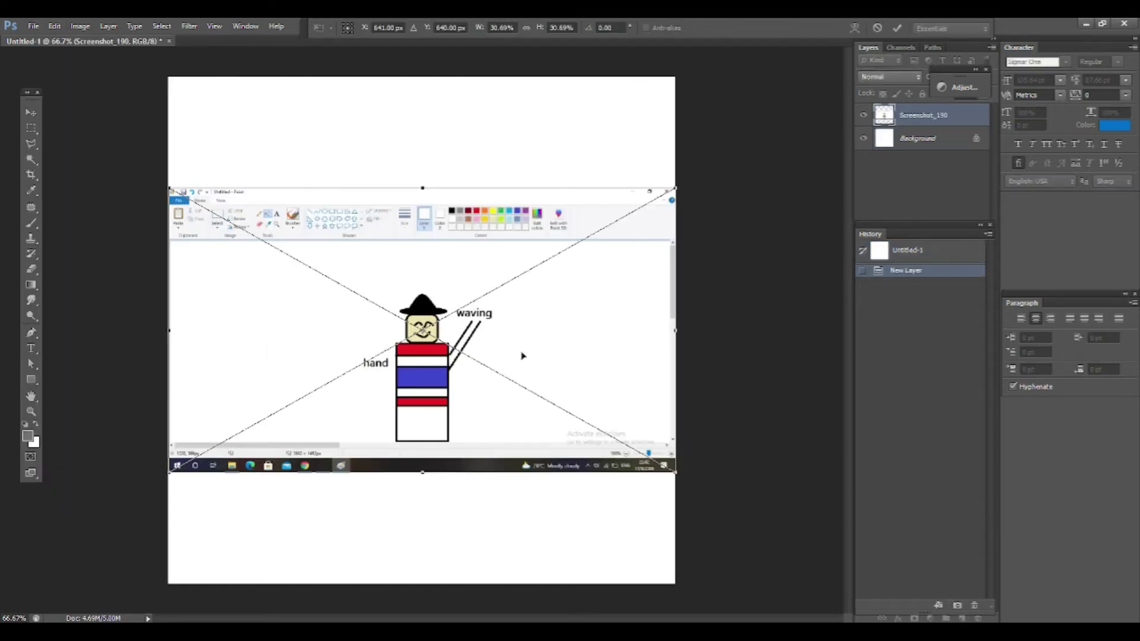
{"action": "key", "text": "Escape"}
{"action": "left_click", "coordinate": [633, 254]}
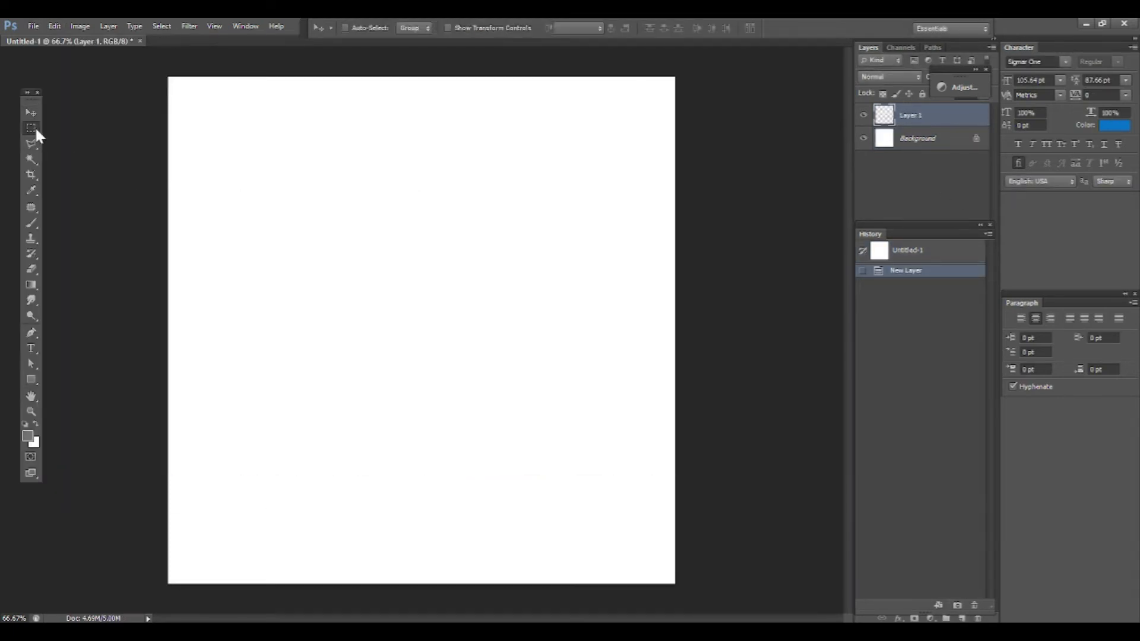
Place the Paint screenshot Screenshot_190 onto the canvas
{"action": "left_click", "coordinate": [33, 26]}
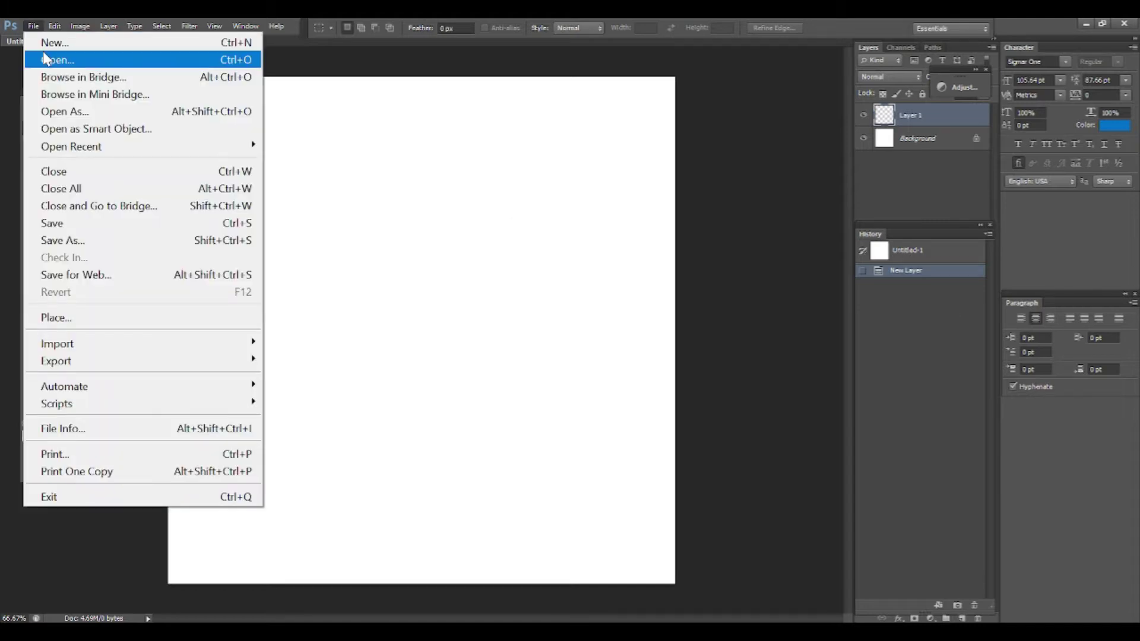
{"action": "left_click", "coordinate": [98, 319]}
{"action": "key", "text": "m"}
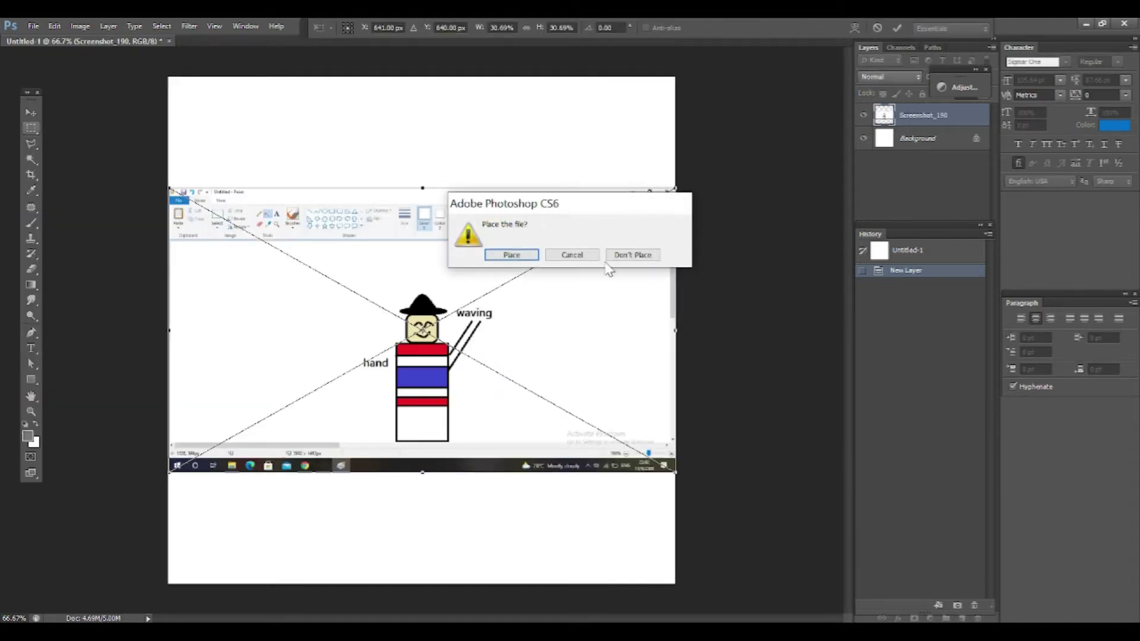
{"action": "left_click", "coordinate": [509, 257]}
Try deleting around the figure, dismissing the smart object errors that block it
{"action": "left_click_drag", "start_coordinate": [338, 265], "coordinate": [520, 445]}
{"action": "right_click", "coordinate": [385, 309]}
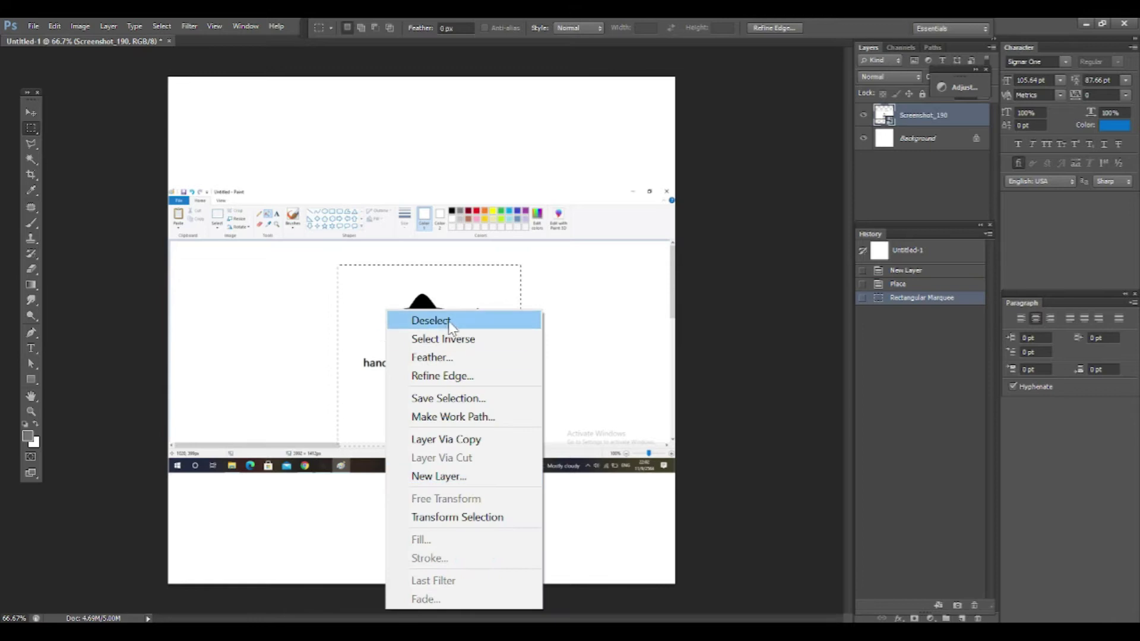
{"action": "left_click", "coordinate": [443, 339]}
{"action": "key", "text": "Delete"}
{"action": "left_click", "coordinate": [547, 255]}
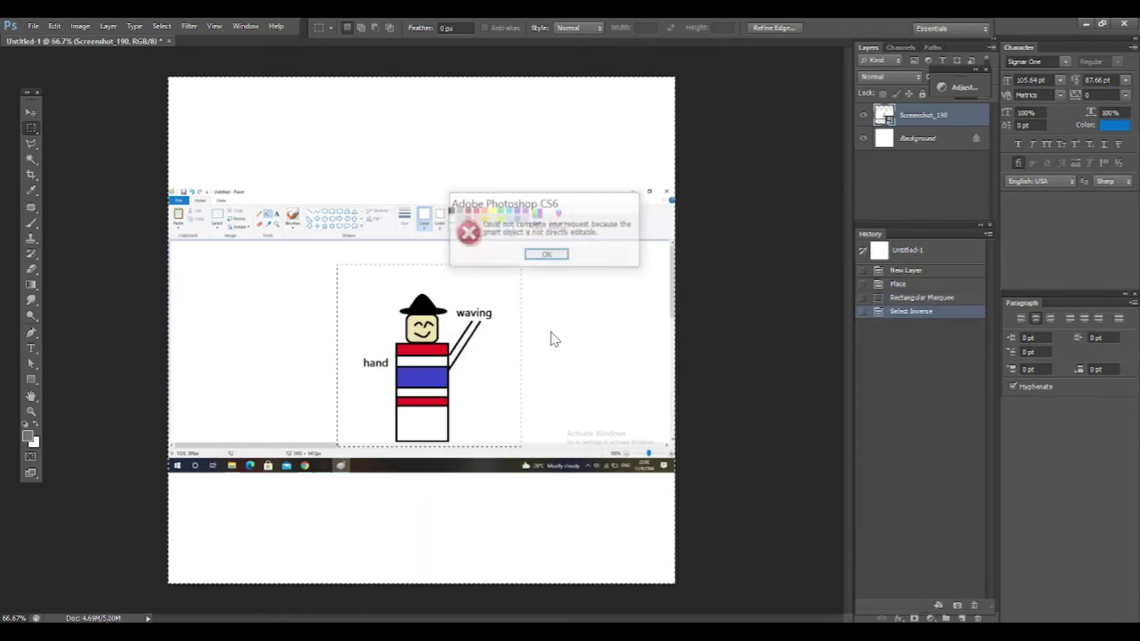
{"action": "key", "text": "ctrl+d"}
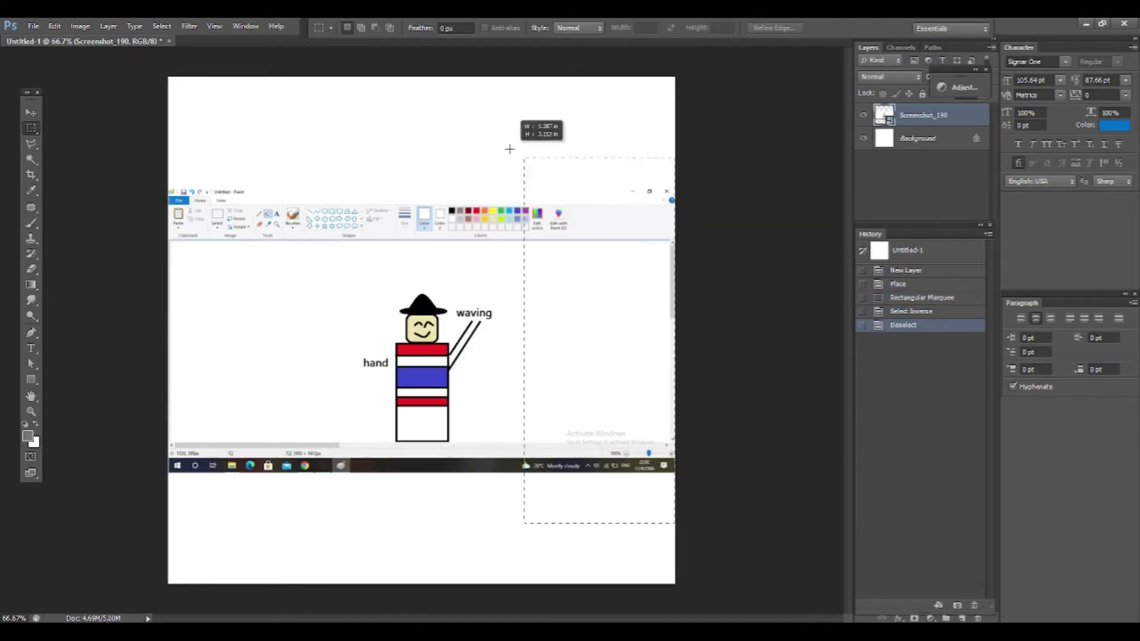
{"action": "left_click_drag", "start_coordinate": [509, 149], "coordinate": [483, 147]}
{"action": "key", "text": "Delete"}
{"action": "left_click", "coordinate": [546, 255]}
Rasterize the Screenshot_190 smart object layer into ordinary pixels
{"action": "double_click", "coordinate": [956, 116]}
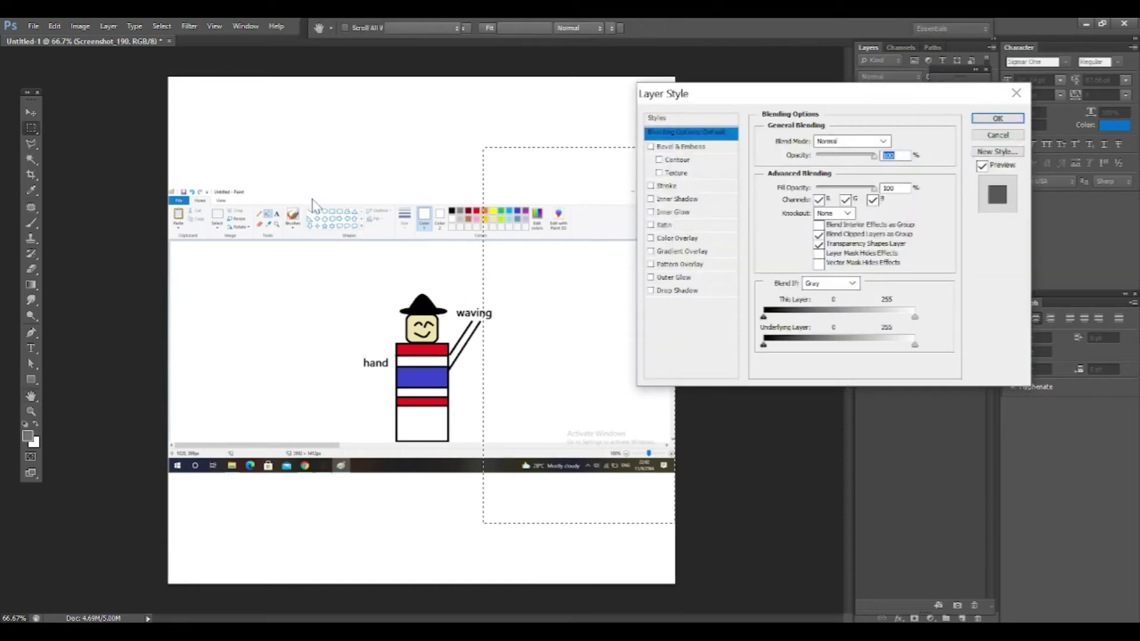
{"action": "key", "text": "Escape"}
{"action": "key", "text": "ctrl+d"}
{"action": "left_click", "coordinate": [30, 276]}
{"action": "left_click", "coordinate": [421, 330]}
Shift the screenshot left and delete everything outside the striped figure
{"action": "left_click", "coordinate": [521, 257]}
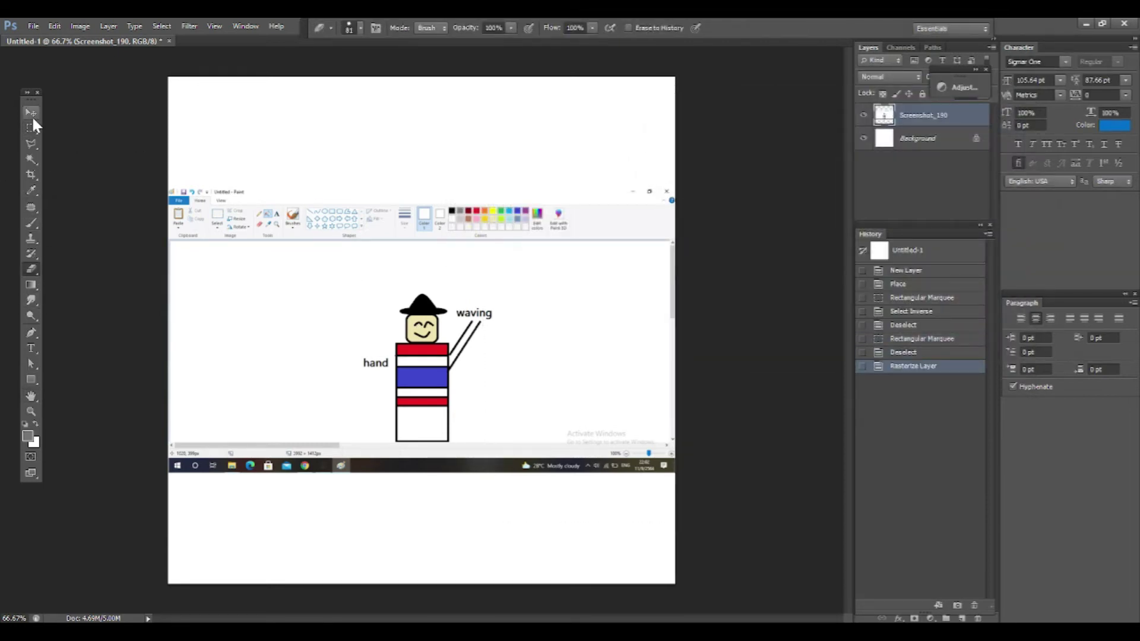
{"action": "left_click", "coordinate": [31, 112]}
{"action": "left_click_drag", "start_coordinate": [518, 132], "coordinate": [466, 132]}
{"action": "left_click_drag", "start_coordinate": [243, 279], "coordinate": [297, 274]}
{"action": "right_click", "coordinate": [409, 110]}
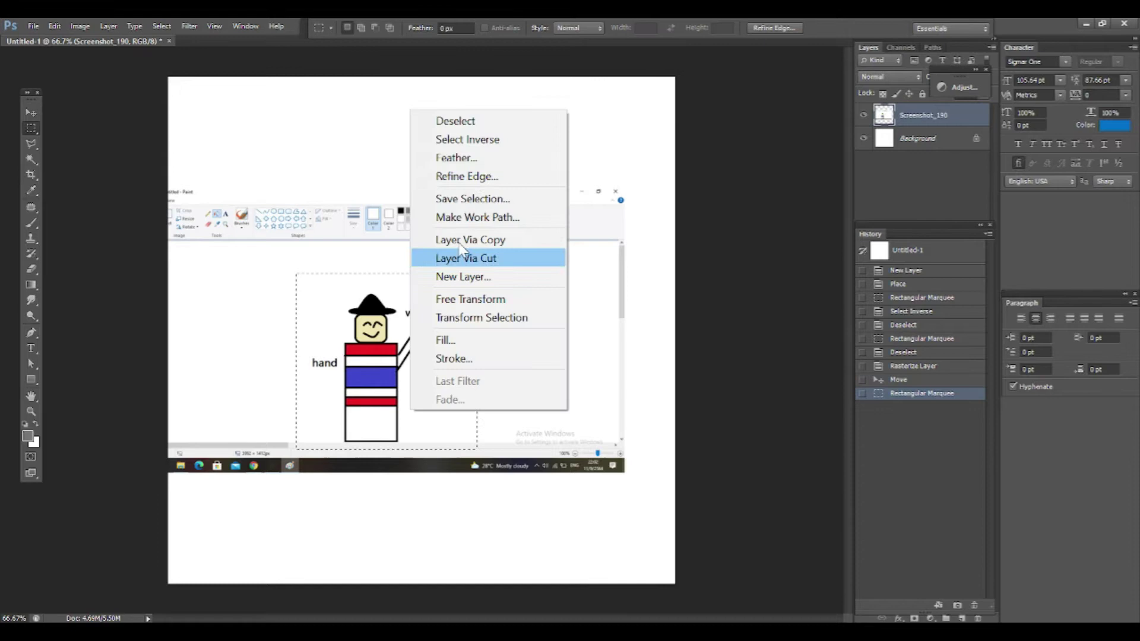
{"action": "left_click", "coordinate": [440, 136]}
{"action": "key", "text": "Delete"}
{"action": "key", "text": "ctrl+d"}
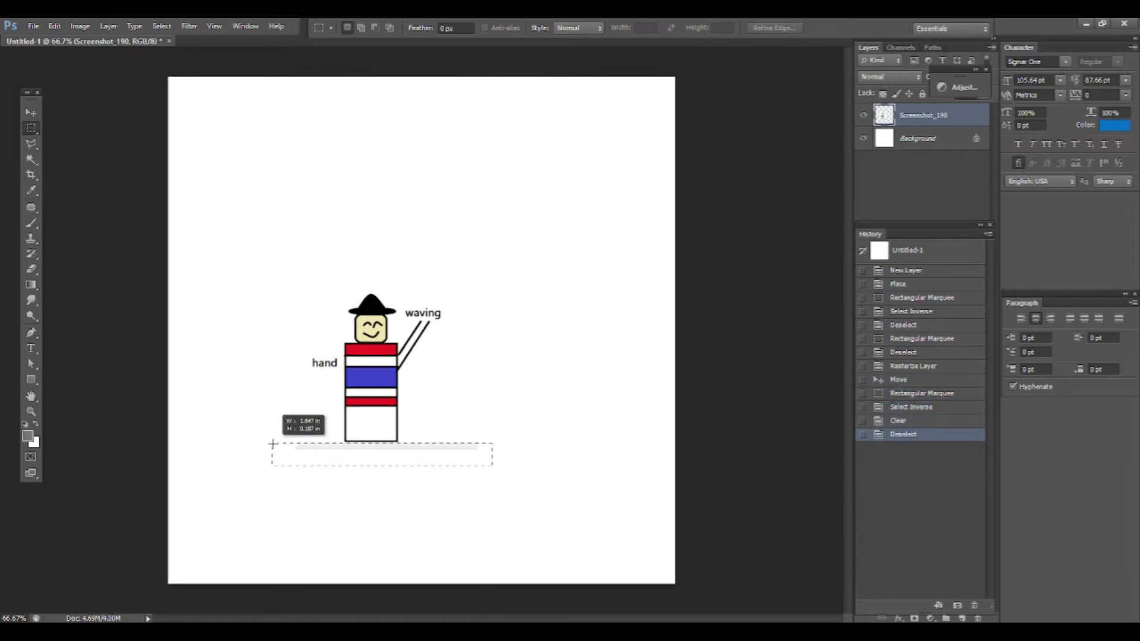
{"action": "key", "text": "Delete"}
{"action": "key", "text": "ctrl+d"}
Move the figure to the canvas's top-left corner and add an empty Layer 1
{"action": "key", "text": "v"}
{"action": "left_click_drag", "start_coordinate": [382, 296], "coordinate": [262, 104]}
{"action": "left_click", "coordinate": [31, 363]}
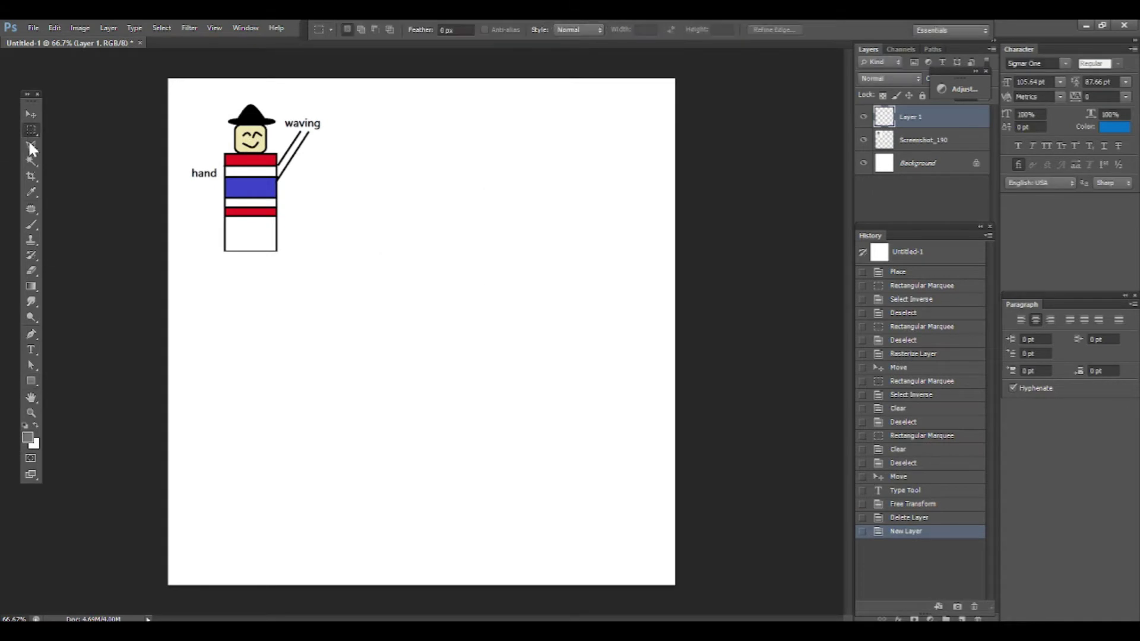
Draw a trial grey rectangle bar across the canvas, then undo it
{"action": "key", "text": "u"}
{"action": "left_click", "coordinate": [410, 30]}
{"action": "left_click", "coordinate": [376, 24]}
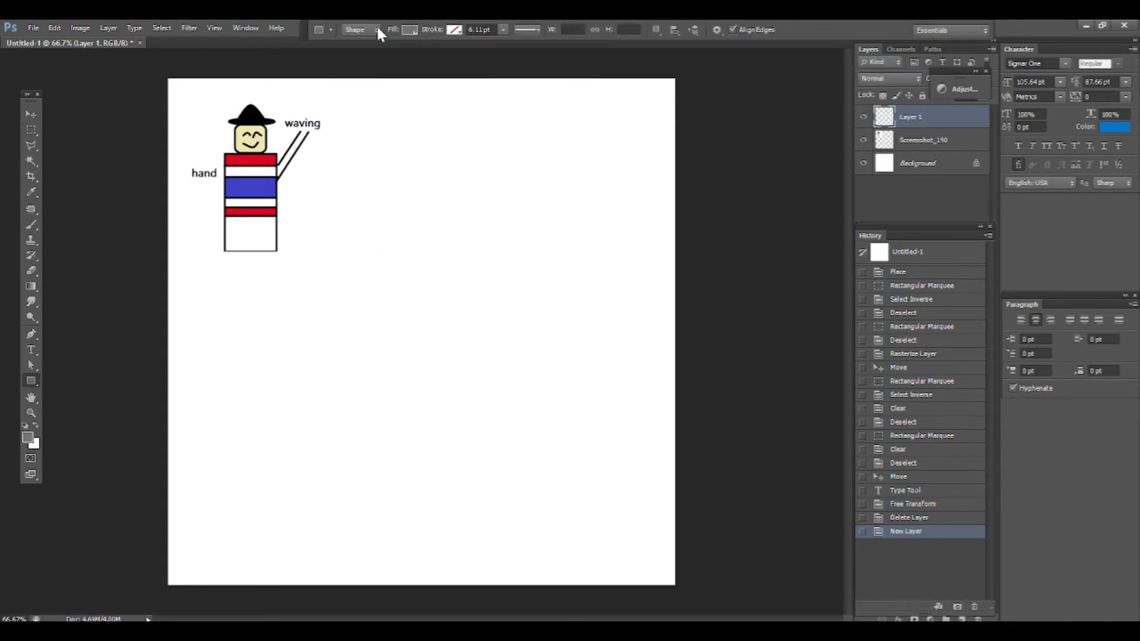
{"action": "left_click_drag", "start_coordinate": [164, 383], "coordinate": [754, 393]}
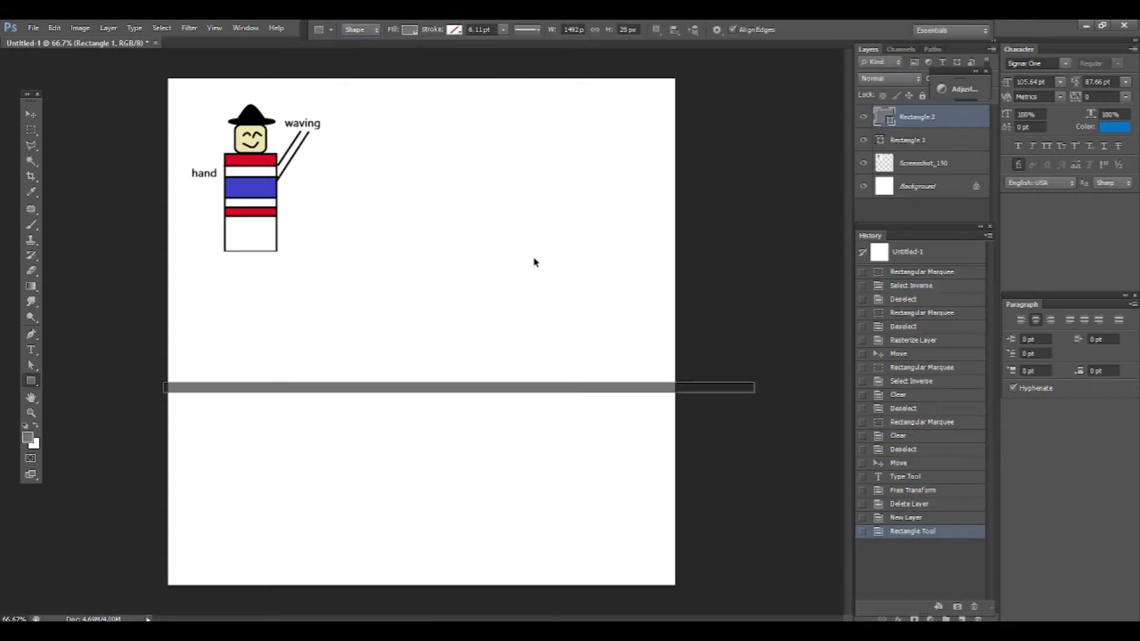
{"action": "key", "text": "ctrl+z"}
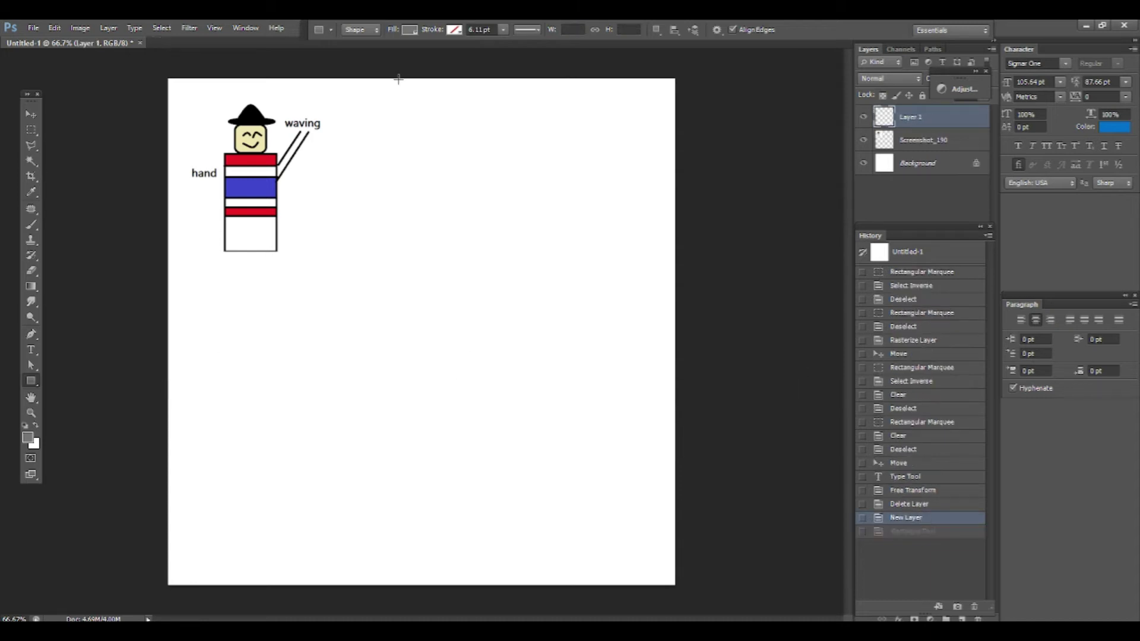
Select the figure's torso on the Screenshot_190 layer and try a Patch selection
{"action": "left_click", "coordinate": [31, 365]}
{"action": "left_click_drag", "start_coordinate": [350, 340], "coordinate": [516, 302]}
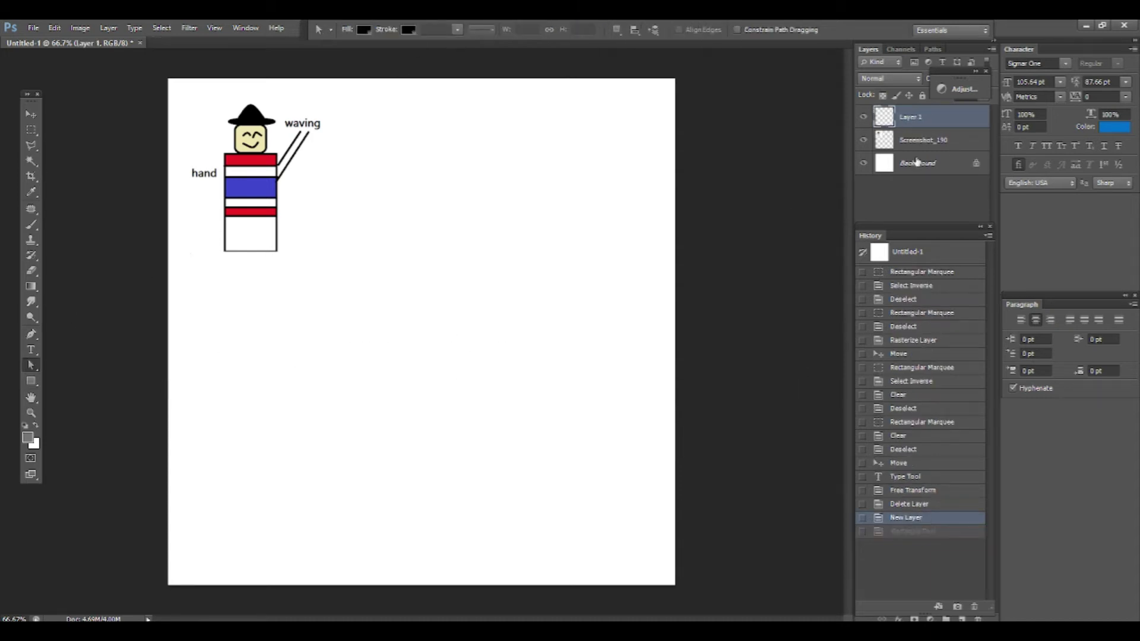
{"action": "left_click", "coordinate": [923, 140]}
{"action": "left_click_drag", "start_coordinate": [218, 184], "coordinate": [366, 243]}
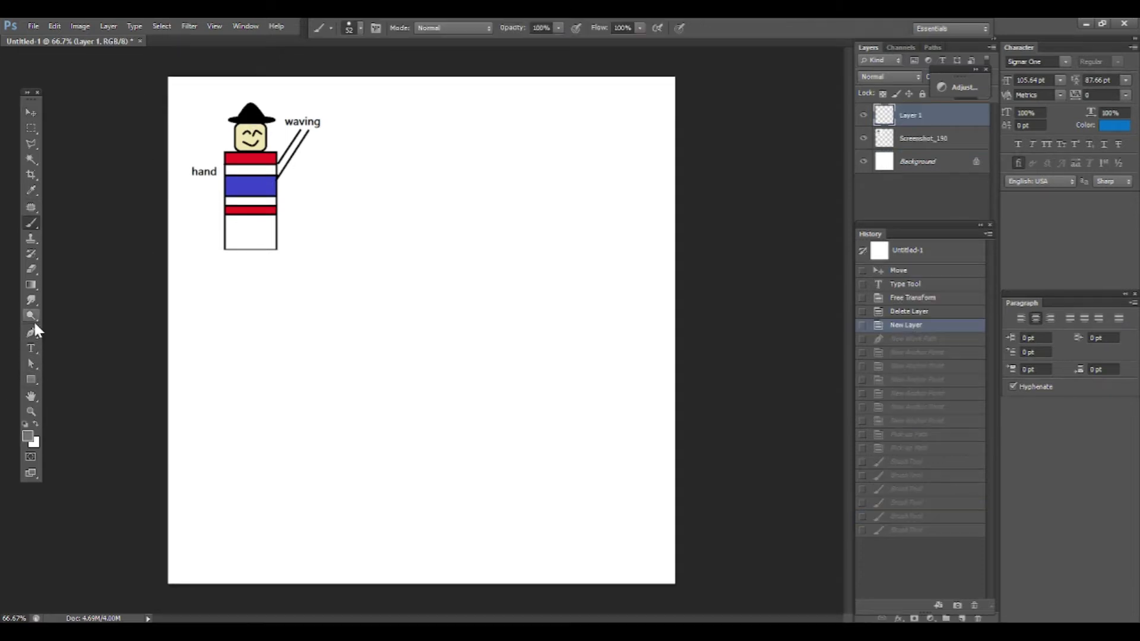
{"action": "left_click", "coordinate": [31, 207]}
{"action": "mouse_move", "coordinate": [321, 282]}
{"action": "left_mouse_down"}
{"action": "mouse_move", "coordinate": [334, 288]}
{"action": "mouse_move", "coordinate": [293, 325]}
{"action": "mouse_move", "coordinate": [249, 342]}
{"action": "mouse_move", "coordinate": [200, 174]}
{"action": "left_mouse_up"}
{"action": "key", "text": "ctrl+d"}
{"action": "key", "text": "ctrl+d"}
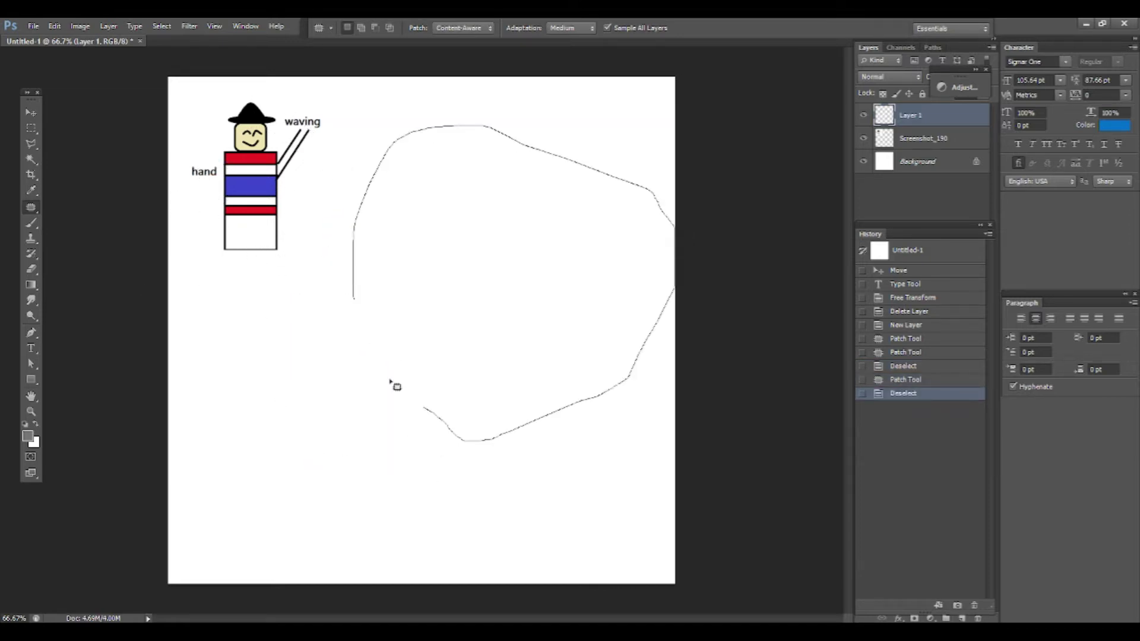
Patch a copy of the figure to the right, then delete that layer and add a fresh one
{"action": "left_click_drag", "start_coordinate": [390, 380], "coordinate": [424, 407]}
{"action": "left_click_drag", "start_coordinate": [409, 282], "coordinate": [252, 228]}
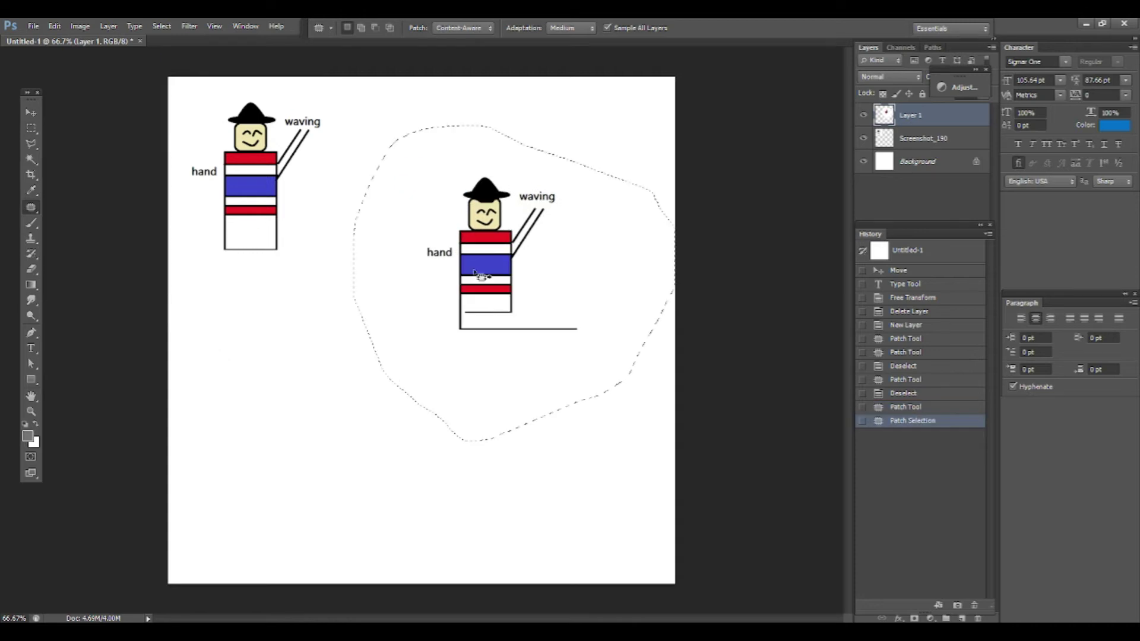
{"action": "key", "text": "ctrl+d"}
{"action": "key", "text": "Delete"}
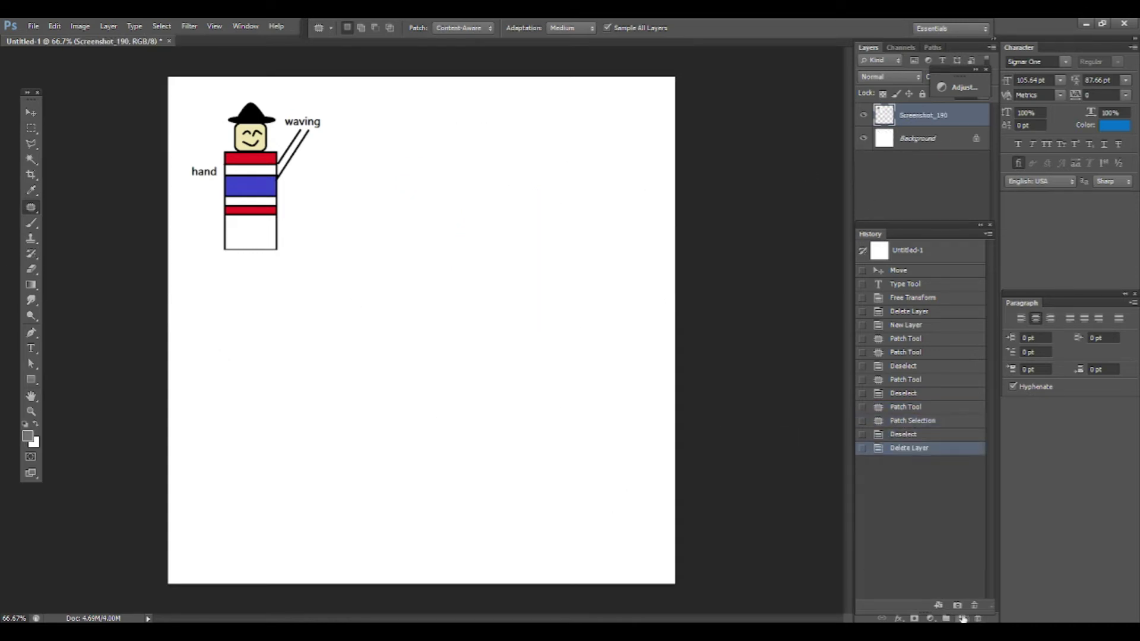
{"action": "left_click", "coordinate": [962, 619]}
Choose a bristle brush and paint grey test strokes across the canvas
{"action": "key", "text": "b"}
{"action": "left_click", "coordinate": [360, 28]}
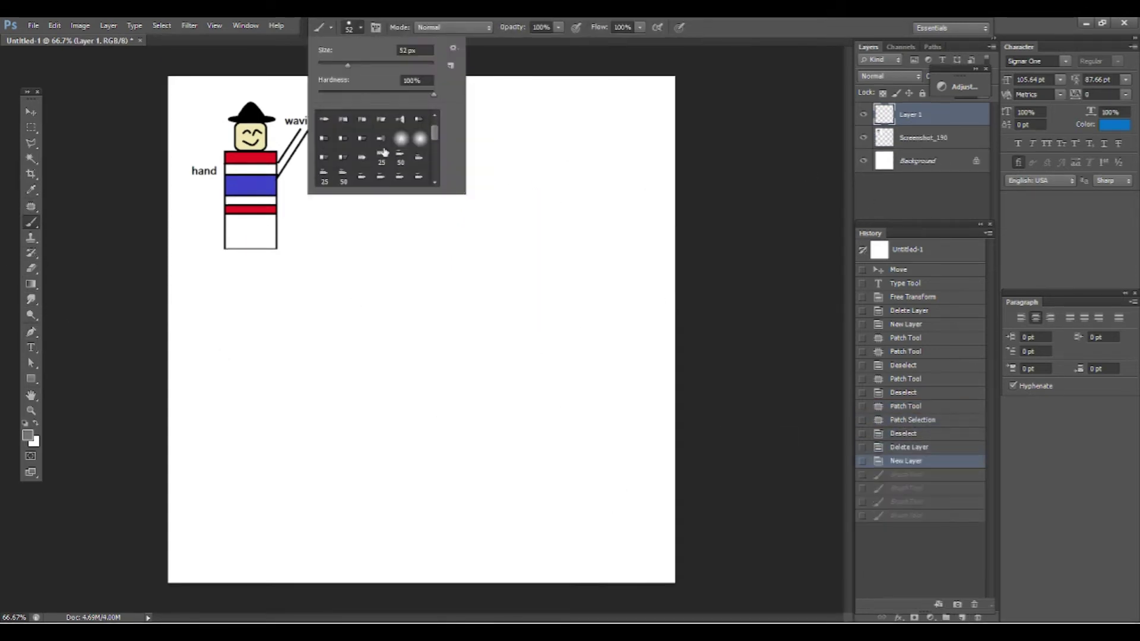
{"action": "double_click", "coordinate": [383, 153]}
{"action": "mouse_move", "coordinate": [326, 362]}
{"action": "left_mouse_down"}
{"action": "mouse_move", "coordinate": [315, 375]}
{"action": "mouse_move", "coordinate": [528, 375]}
{"action": "mouse_move", "coordinate": [675, 250]}
{"action": "left_mouse_up"}
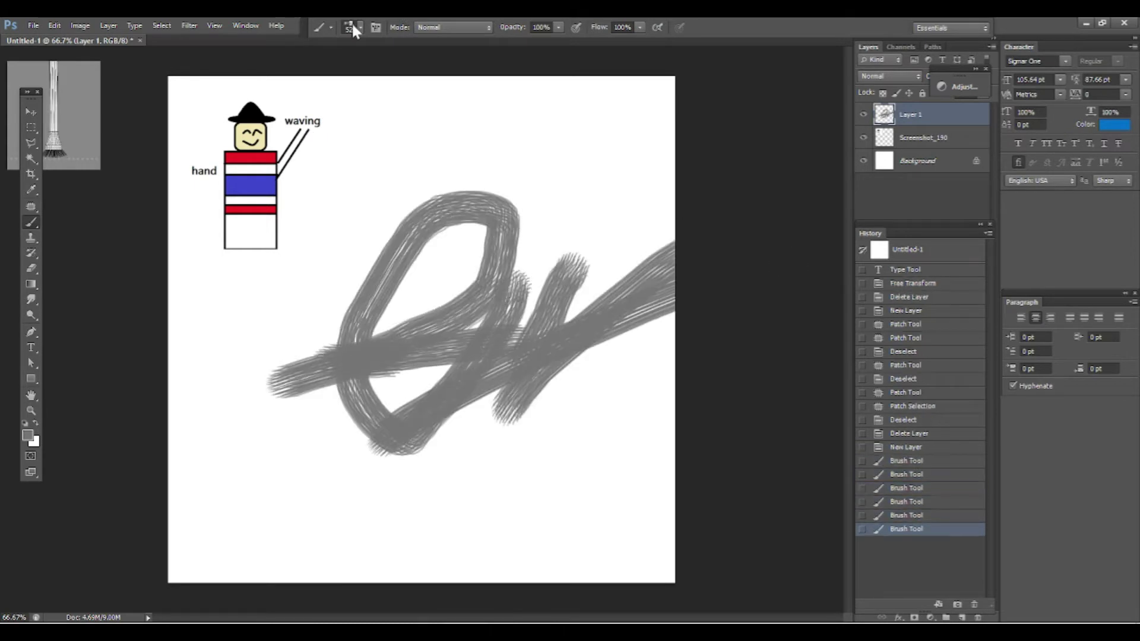
Test a hard brush with several thin grey strokes, then revert to the empty layer in History
{"action": "left_click", "coordinate": [354, 28]}
{"action": "double_click", "coordinate": [357, 124]}
{"action": "left_click_drag", "start_coordinate": [276, 334], "coordinate": [394, 229]}
{"action": "left_click_drag", "start_coordinate": [205, 405], "coordinate": [343, 225]}
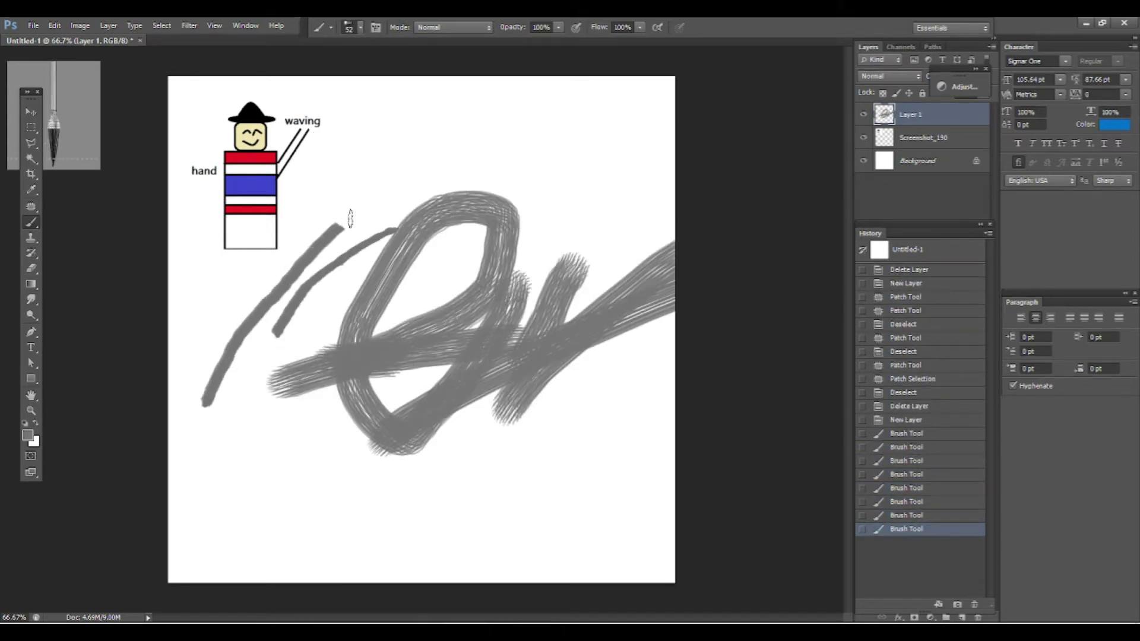
{"action": "left_click_drag", "start_coordinate": [202, 463], "coordinate": [469, 499]}
{"action": "left_click_drag", "start_coordinate": [296, 513], "coordinate": [392, 487]}
{"action": "left_click", "coordinate": [905, 406]}
Test another bristle brush with soft grey strokes, then revert to the empty layer
{"action": "left_click", "coordinate": [360, 27]}
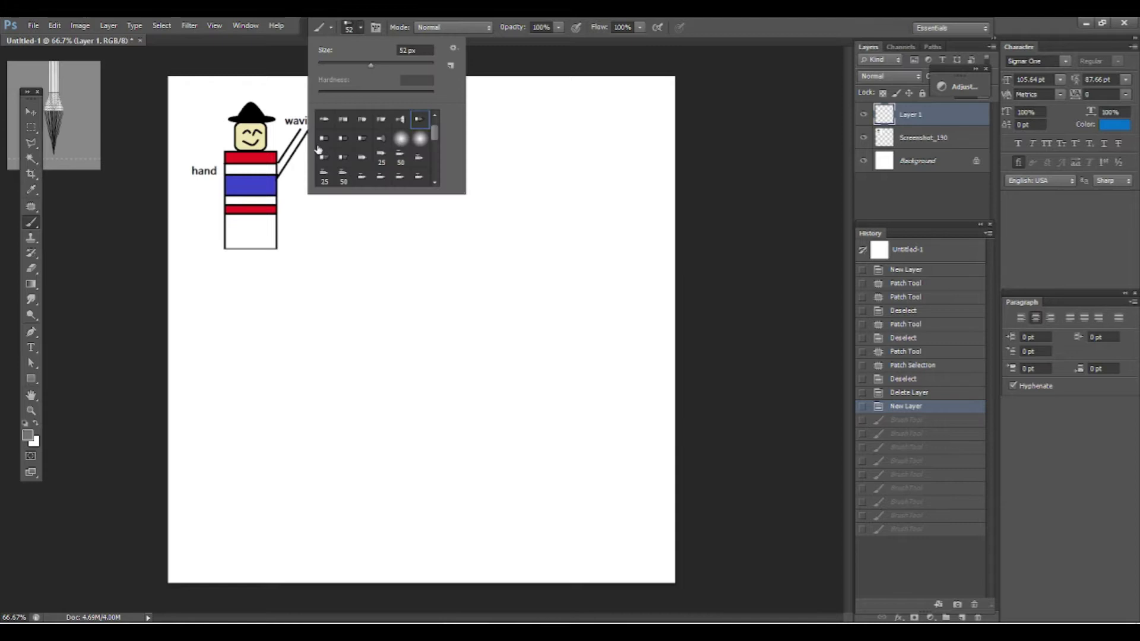
{"action": "double_click", "coordinate": [342, 139]}
{"action": "left_click_drag", "start_coordinate": [357, 327], "coordinate": [597, 330]}
{"action": "mouse_move", "coordinate": [237, 341]}
{"action": "left_mouse_down"}
{"action": "mouse_move", "coordinate": [502, 282]}
{"action": "mouse_move", "coordinate": [443, 240]}
{"action": "left_mouse_up"}
{"action": "left_click_drag", "start_coordinate": [329, 311], "coordinate": [475, 195]}
{"action": "left_click_drag", "start_coordinate": [357, 279], "coordinate": [502, 145]}
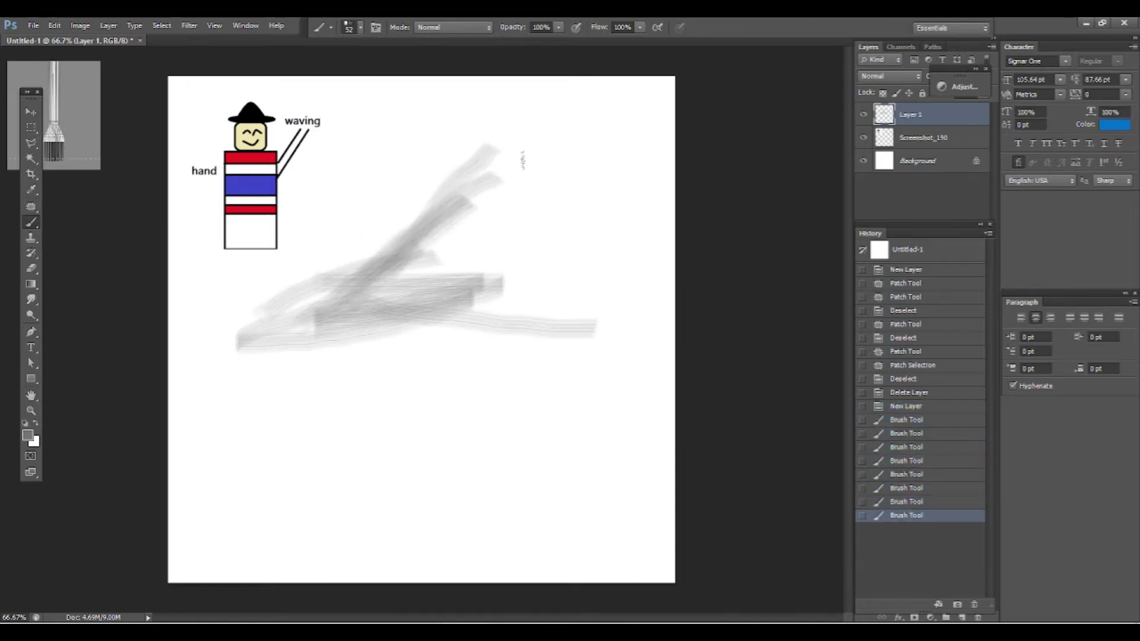
{"action": "left_click_drag", "start_coordinate": [409, 285], "coordinate": [570, 142]}
{"action": "left_click", "coordinate": [905, 352]}
Try a different bristle brush with a curved grey stroke and undo it
{"action": "left_click", "coordinate": [360, 28]}
{"action": "scroll", "coordinate": [392, 161], "scroll_direction": "down", "scroll_amount": 3}
{"action": "scroll", "coordinate": [393, 161], "scroll_direction": "down", "scroll_amount": 2}
{"action": "double_click", "coordinate": [392, 161]}
{"action": "left_click_drag", "start_coordinate": [279, 310], "coordinate": [373, 228]}
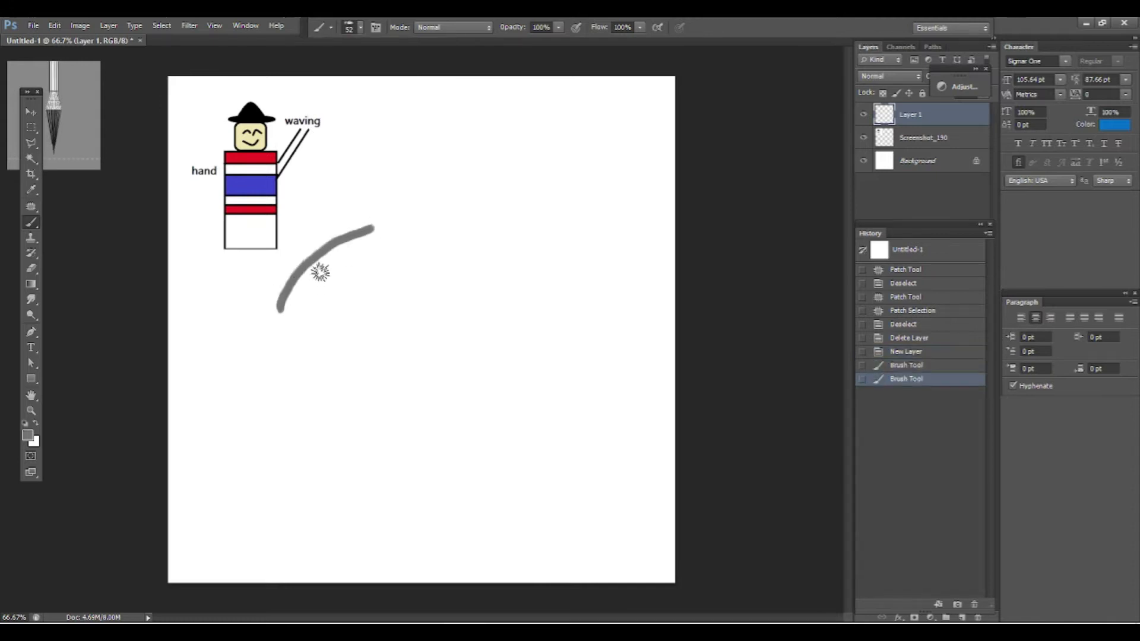
{"action": "key", "text": "ctrl+z"}
Set the foreground colour to red (ed1c24), test a red stroke, then undo it
{"action": "left_click", "coordinate": [31, 190]}
{"action": "left_click", "coordinate": [27, 435]}
{"action": "key", "text": "Return"}
{"action": "key", "text": "b"}
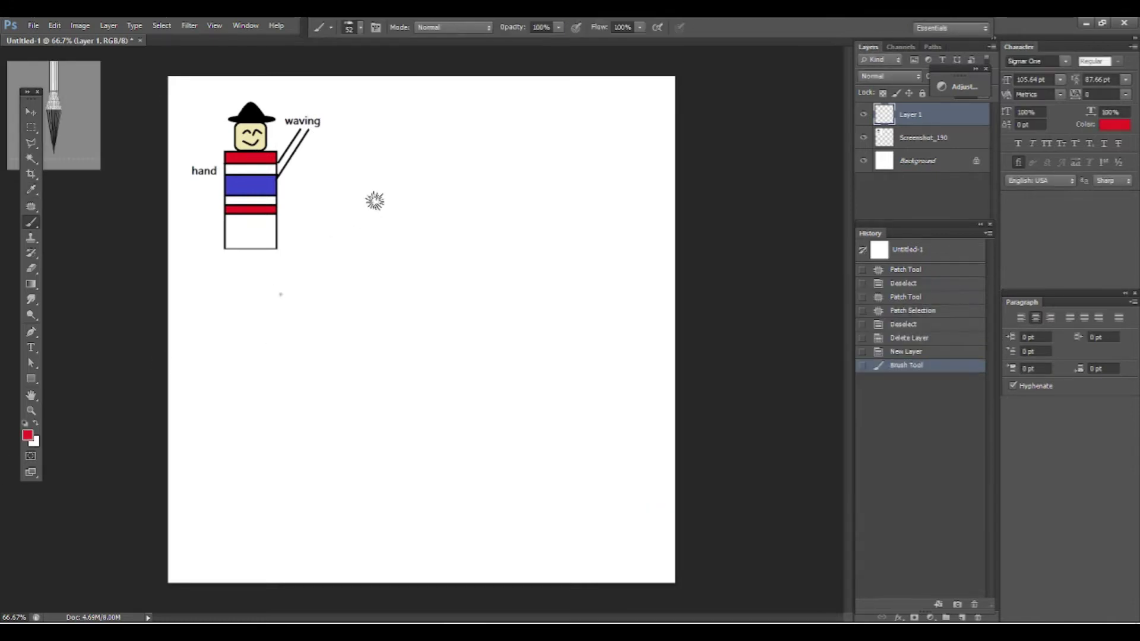
{"action": "left_click_drag", "start_coordinate": [363, 252], "coordinate": [534, 244]}
{"action": "key", "text": "ctrl+alt+z"}
{"action": "key", "text": "ctrl+alt+z"}
Paint a short red line, then draw a black box outline with straight brush lines
{"action": "left_click_drag", "start_coordinate": [363, 248], "coordinate": [486, 241]}
{"action": "key", "text": "d"}
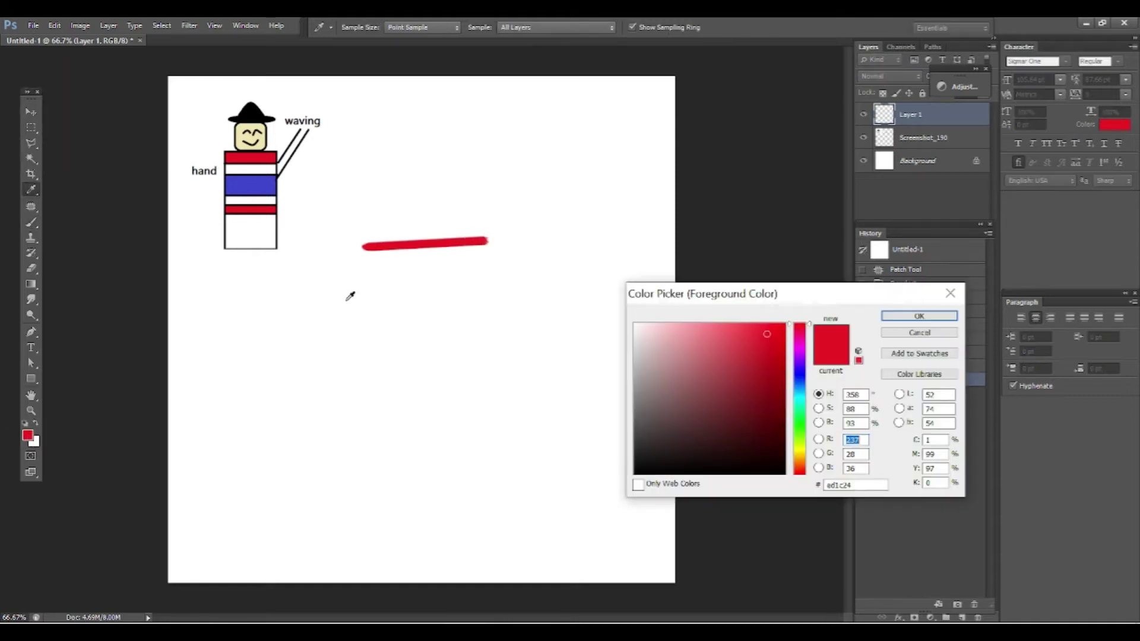
{"action": "left_click", "coordinate": [360, 246]}
{"action": "left_click", "coordinate": [369, 394], "text": "shift"}
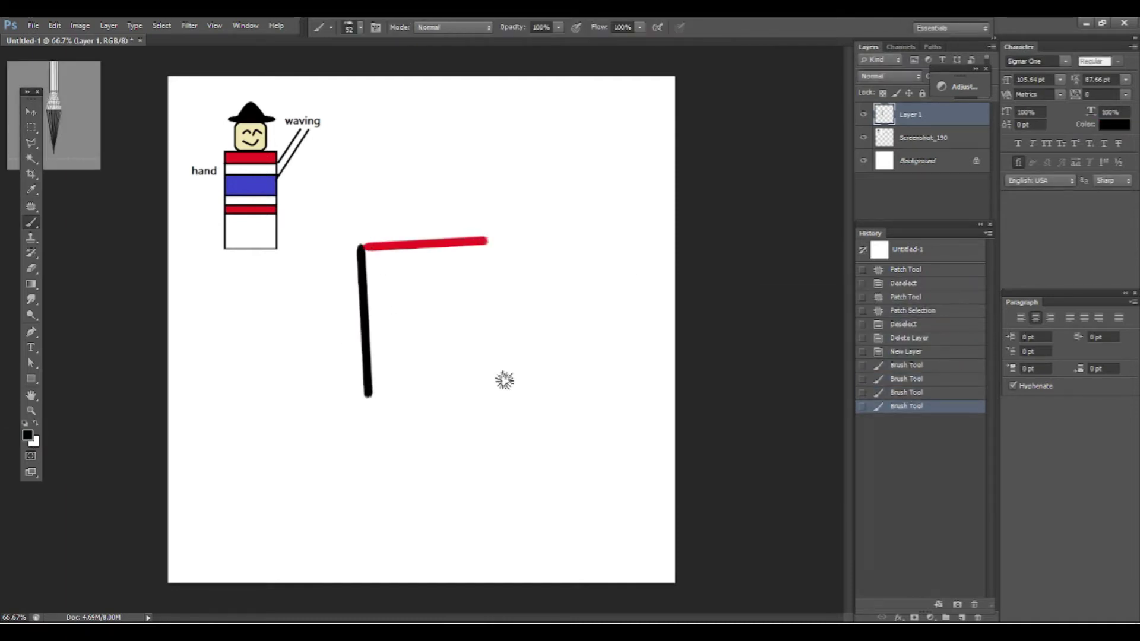
{"action": "left_click", "coordinate": [503, 383], "text": "shift"}
{"action": "left_click", "coordinate": [486, 233], "text": "shift"}
{"action": "left_click", "coordinate": [359, 242], "text": "shift"}
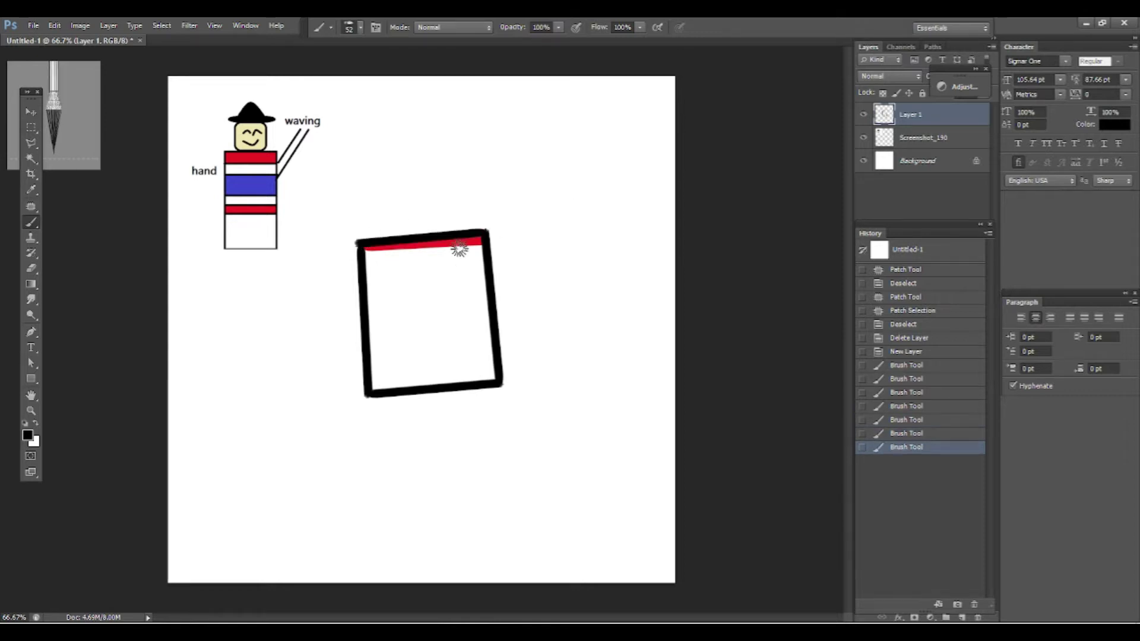
On a new layer beneath the outline, brush a red band along the box top
{"action": "left_click", "coordinate": [961, 617], "text": "ctrl"}
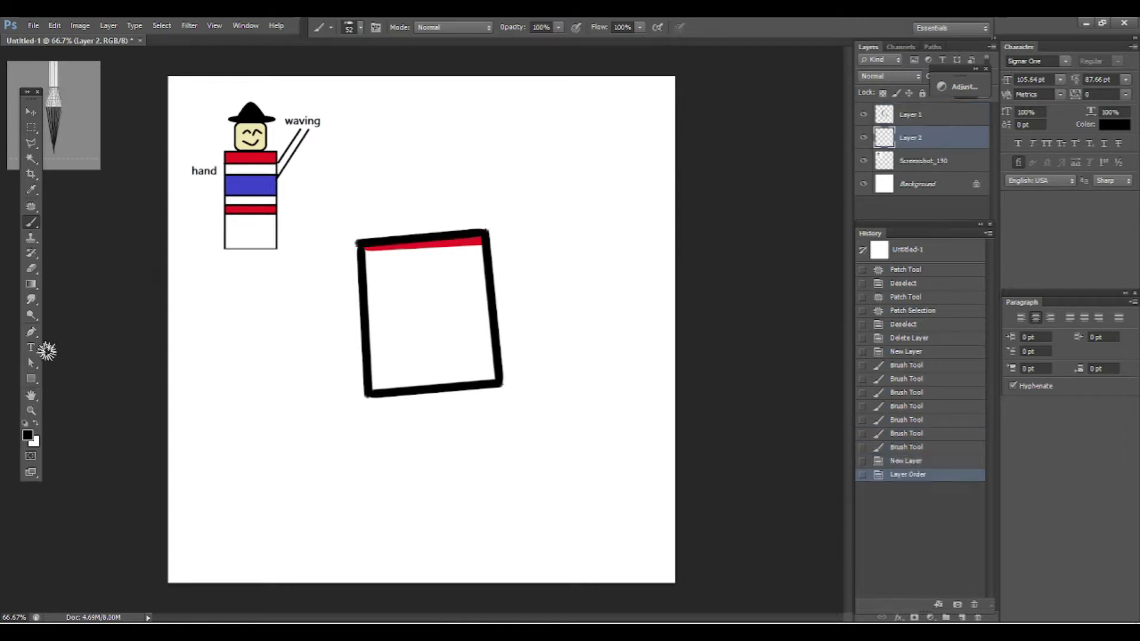
{"action": "left_click", "coordinate": [28, 435]}
{"action": "left_click", "coordinate": [422, 243]}
{"action": "left_click", "coordinate": [918, 313]}
{"action": "mouse_move", "coordinate": [365, 248]}
{"action": "left_mouse_down"}
{"action": "mouse_move", "coordinate": [483, 248]}
{"action": "mouse_move", "coordinate": [363, 250]}
{"action": "left_mouse_up"}
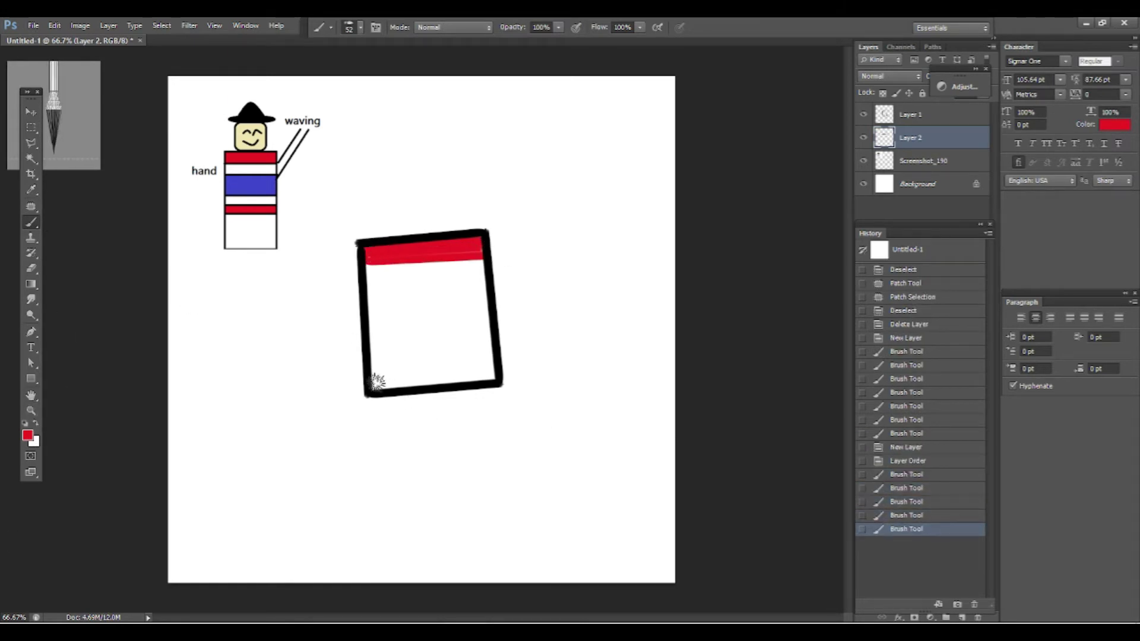
Duplicate the red band layer, move the copy to the box bottom and thicken it
{"action": "key", "text": "v"}
{"action": "right_click", "coordinate": [914, 128]}
{"action": "left_click", "coordinate": [944, 145]}
{"action": "left_click", "coordinate": [677, 211]}
{"action": "left_click_drag", "start_coordinate": [451, 253], "coordinate": [457, 377]}
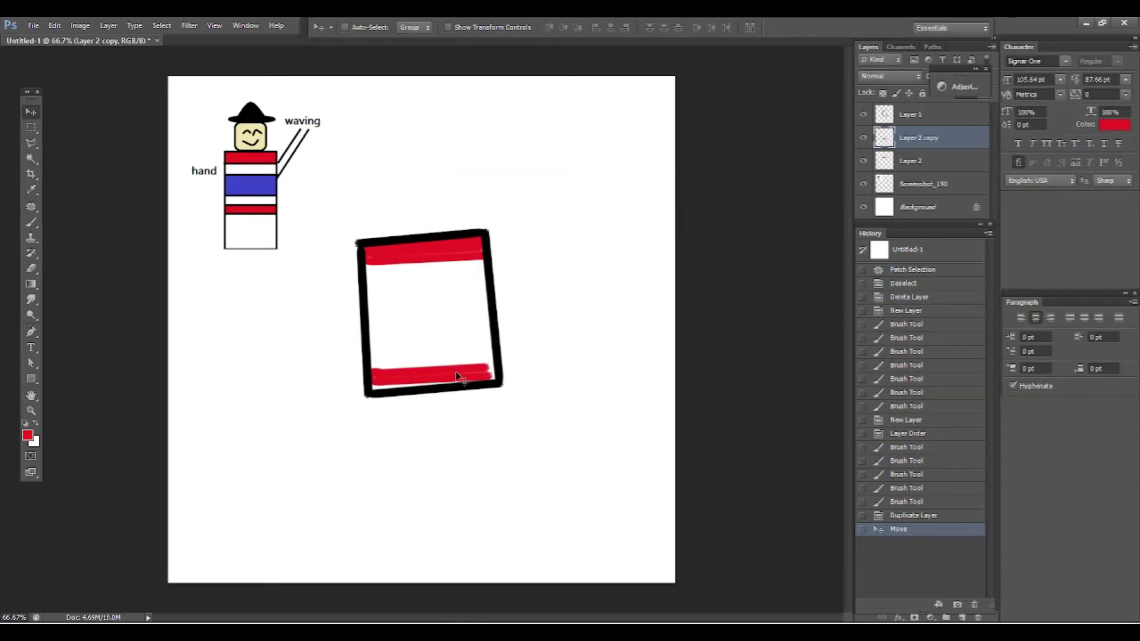
{"action": "left_click", "coordinate": [31, 222]}
{"action": "mouse_move", "coordinate": [374, 375]}
{"action": "left_mouse_down"}
{"action": "mouse_move", "coordinate": [457, 379]}
{"action": "mouse_move", "coordinate": [489, 364]}
{"action": "mouse_move", "coordinate": [436, 373]}
{"action": "mouse_move", "coordinate": [469, 371]}
{"action": "left_mouse_up"}
{"action": "left_click_drag", "start_coordinate": [475, 365], "coordinate": [463, 380]}
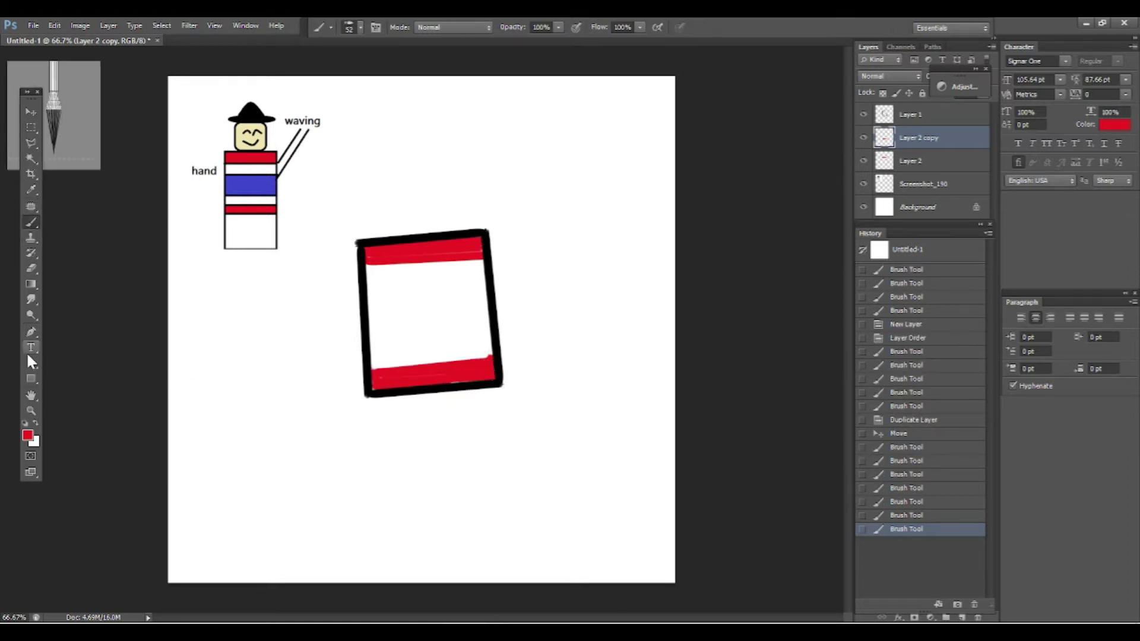
Paint a blue band across the middle of the flag box
{"action": "left_click", "coordinate": [27, 435]}
{"action": "left_click", "coordinate": [796, 382]}
{"action": "left_click", "coordinate": [901, 315]}
{"action": "mouse_move", "coordinate": [368, 326]}
{"action": "left_mouse_down"}
{"action": "mouse_move", "coordinate": [486, 320]}
{"action": "mouse_move", "coordinate": [483, 288]}
{"action": "left_mouse_up"}
{"action": "left_click_drag", "start_coordinate": [368, 300], "coordinate": [484, 280]}
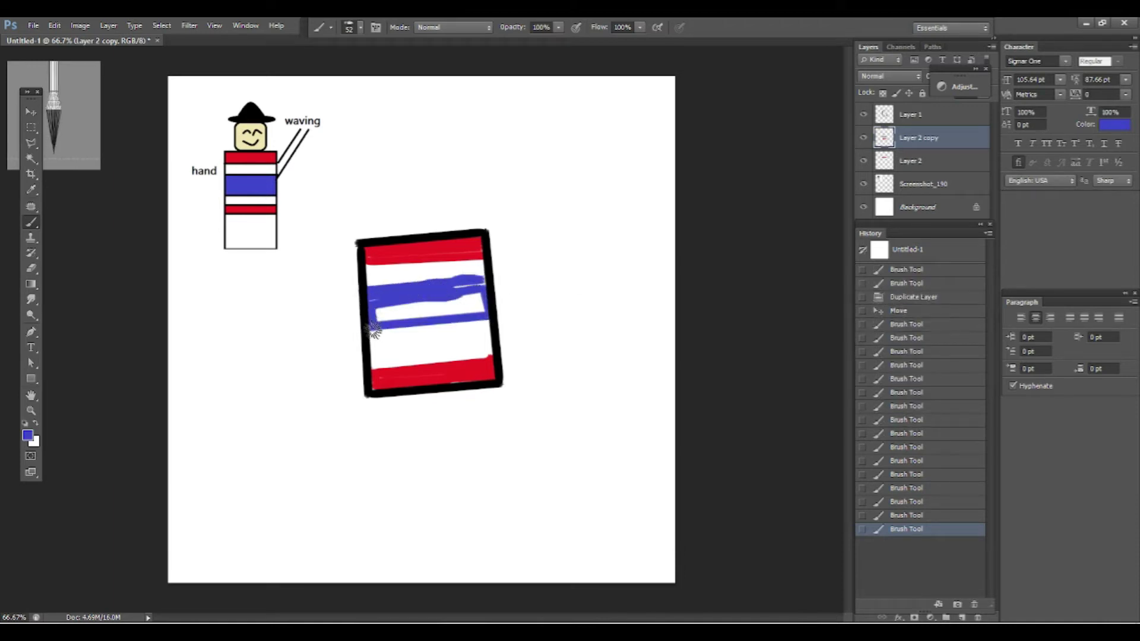
{"action": "mouse_move", "coordinate": [374, 295]}
{"action": "left_mouse_down"}
{"action": "mouse_move", "coordinate": [529, 331]}
{"action": "mouse_move", "coordinate": [465, 309]}
{"action": "left_mouse_up"}
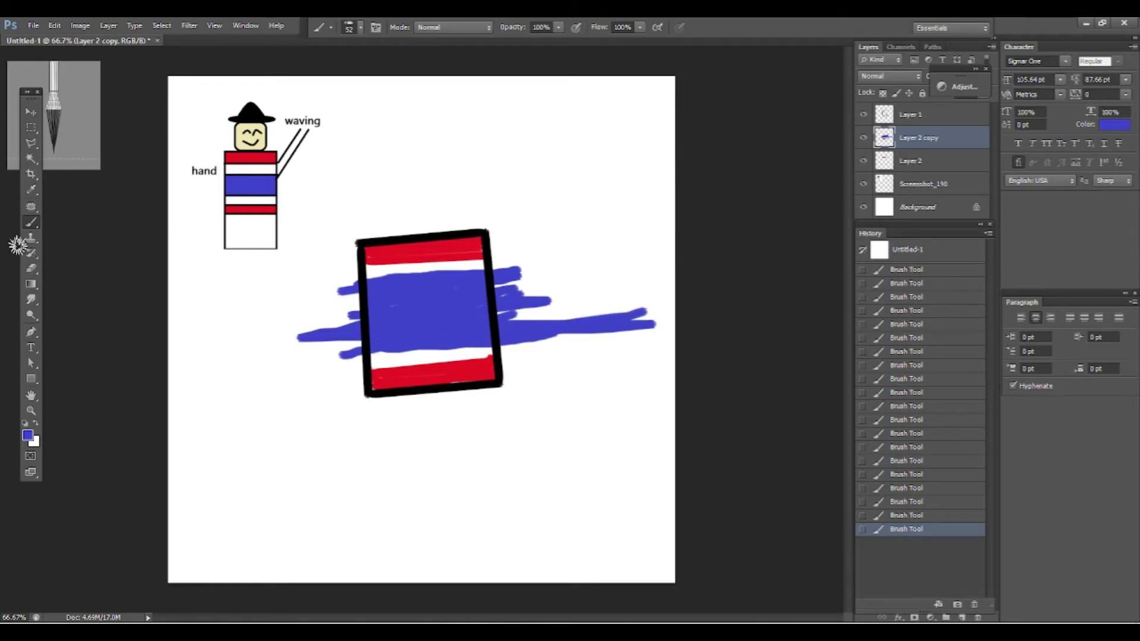
Erase the stray blue paint right of the flag, shrinking the eraser to 14 px
{"action": "left_click", "coordinate": [31, 268]}
{"action": "left_click_drag", "start_coordinate": [503, 261], "coordinate": [534, 339]}
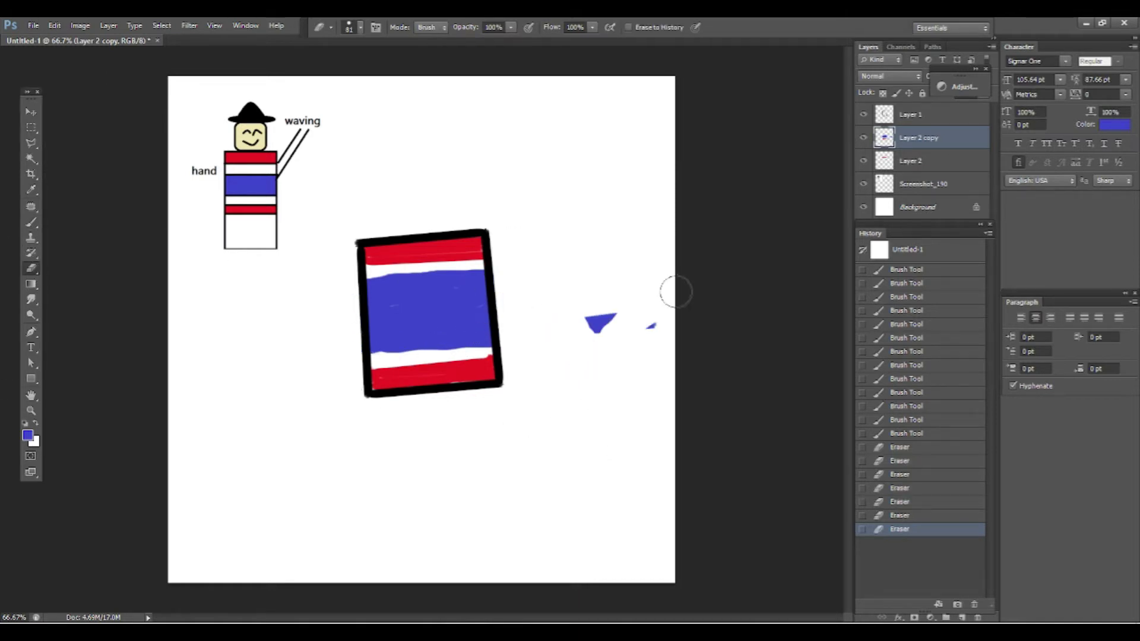
{"action": "key", "text": "ctrl+z"}
{"action": "key", "text": "ctrl+z"}
{"action": "key", "text": "ctrl+z"}
{"action": "key", "text": "ctrl+z"}
{"action": "key", "text": "ctrl+z"}
{"action": "key", "text": "ctrl+z"}
{"action": "left_click", "coordinate": [360, 27]}
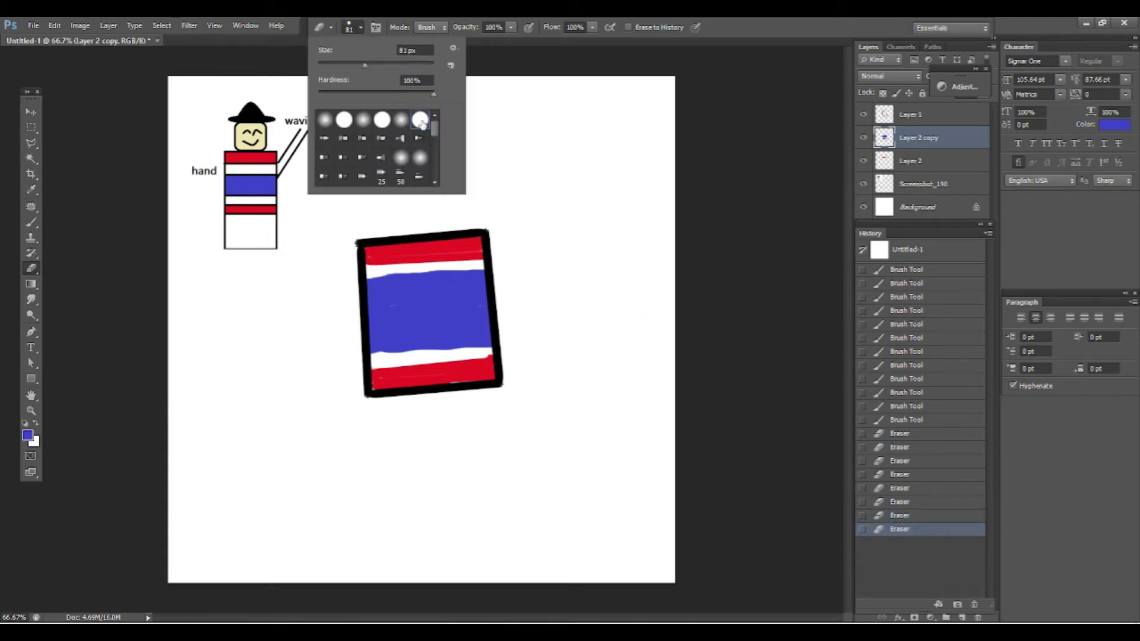
{"action": "left_click", "coordinate": [365, 278]}
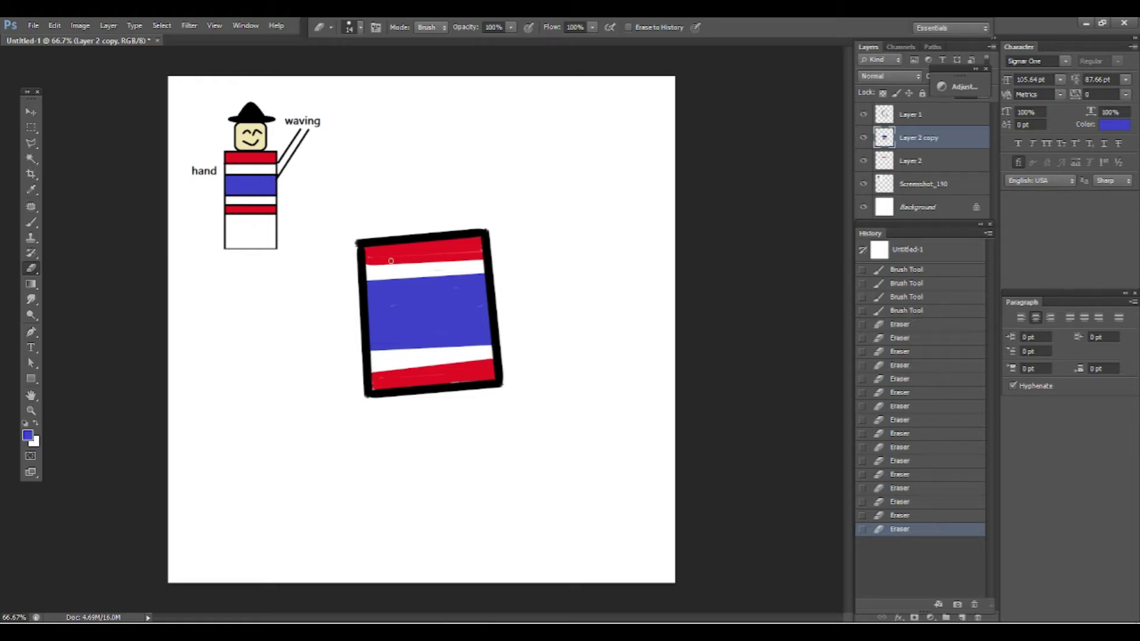
Delete Layer 1, Layer 2 copy and Layer 2, leaving only the reference sketch
{"action": "key", "text": "v"}
{"action": "key", "text": "Delete"}
{"action": "key", "text": "Delete"}
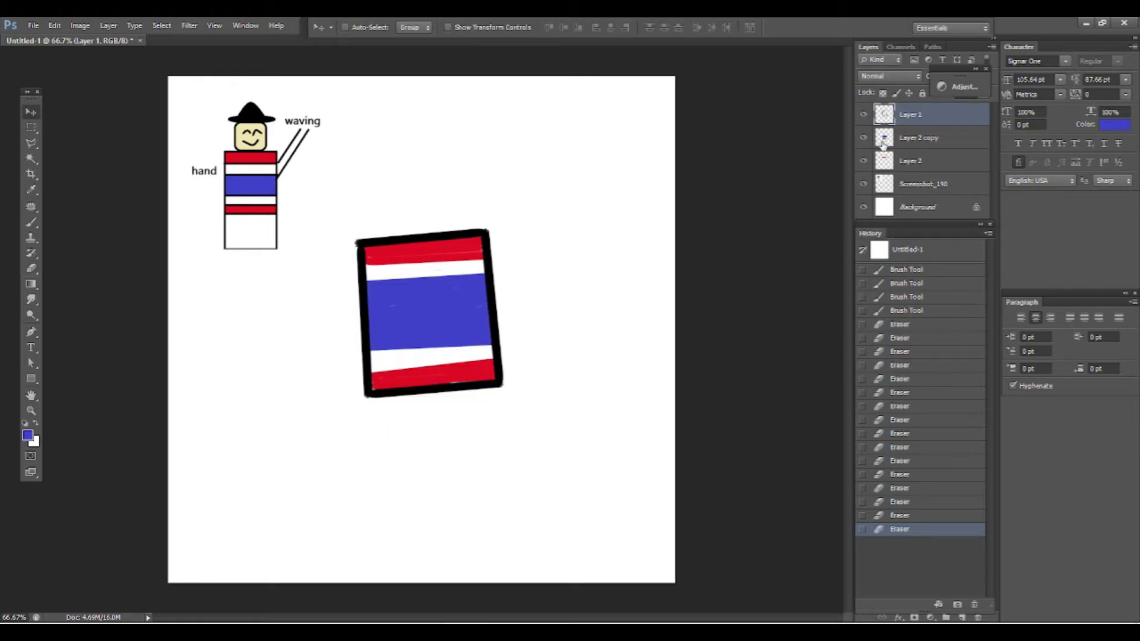
{"action": "key", "text": "Delete"}
Add a new empty layer and try a rectangle outline in Paths mode, cancelling its size settings
{"action": "left_click", "coordinate": [961, 618]}
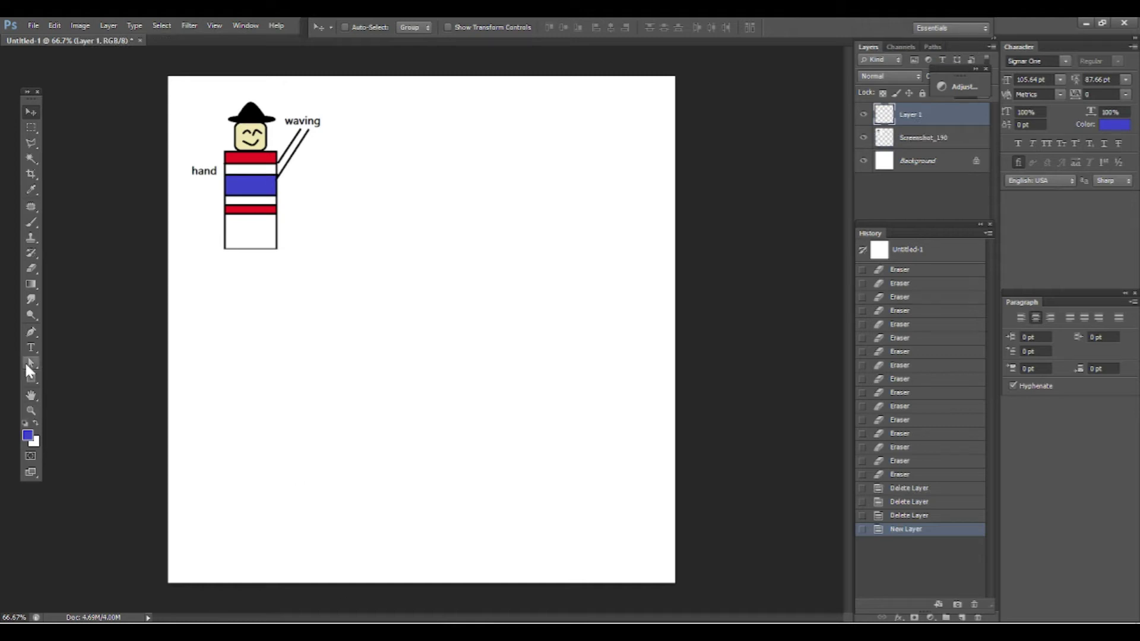
{"action": "left_click", "coordinate": [27, 283]}
{"action": "left_click", "coordinate": [30, 379]}
{"action": "left_click", "coordinate": [330, 27]}
{"action": "left_click", "coordinate": [355, 54]}
{"action": "left_click_drag", "start_coordinate": [384, 182], "coordinate": [478, 300]}
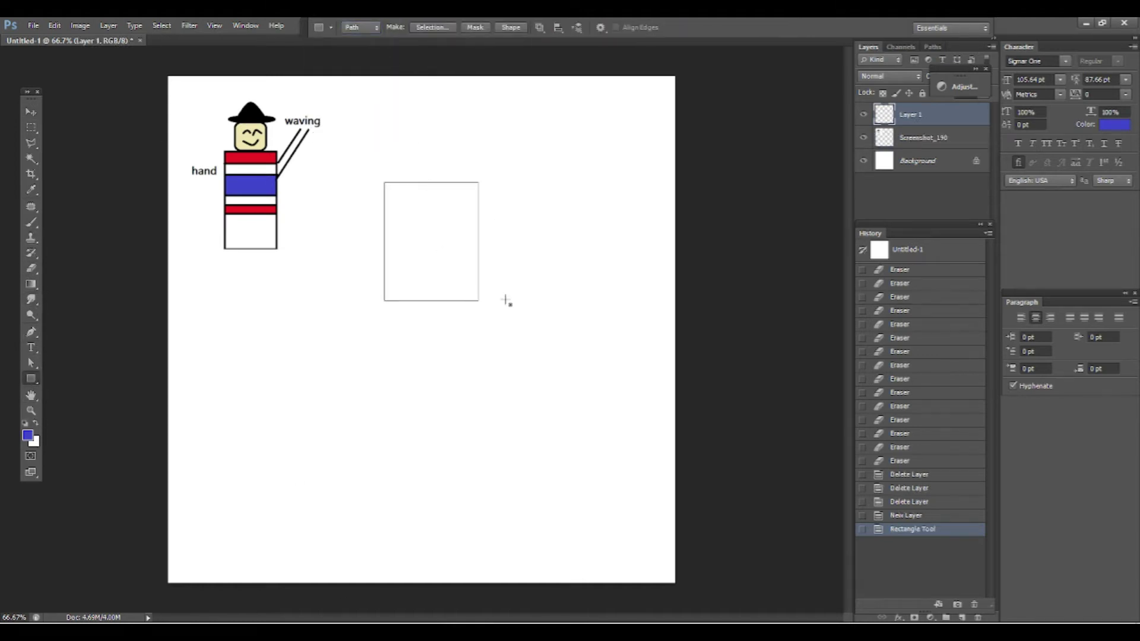
{"action": "left_click", "coordinate": [504, 300]}
{"action": "left_click", "coordinate": [557, 265]}
Switch the shape mode to Pixels, create a blue bar at exact size, then undo it
{"action": "left_click", "coordinate": [331, 26]}
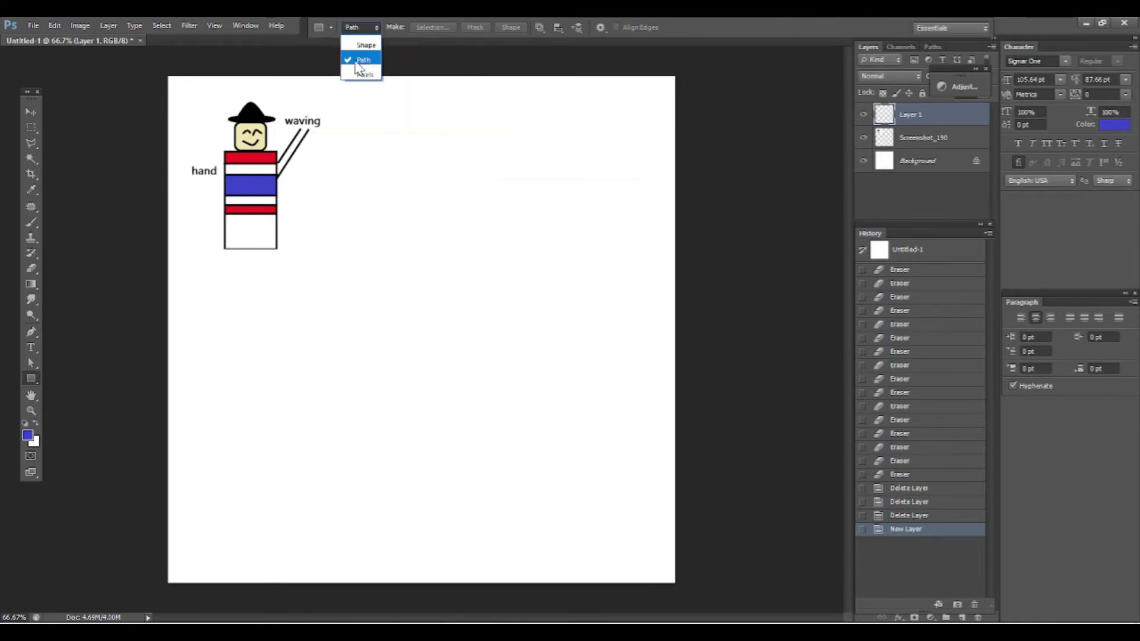
{"action": "left_click", "coordinate": [355, 67]}
{"action": "left_click", "coordinate": [555, 261]}
{"action": "left_click", "coordinate": [410, 252]}
{"action": "key", "text": "Return"}
{"action": "key", "text": "ctrl+z"}
{"action": "left_click", "coordinate": [356, 27]}
{"action": "left_click", "coordinate": [320, 26]}
Try a blue pentagon and a blue ellipse on the canvas, undoing each
{"action": "left_click", "coordinate": [31, 380]}
{"action": "left_click", "coordinate": [88, 410]}
{"action": "mouse_move", "coordinate": [280, 267]}
{"action": "left_mouse_down"}
{"action": "mouse_move", "coordinate": [407, 387]}
{"action": "mouse_move", "coordinate": [400, 394]}
{"action": "left_mouse_up"}
{"action": "key", "text": "ctrl+z"}
{"action": "left_click", "coordinate": [31, 378]}
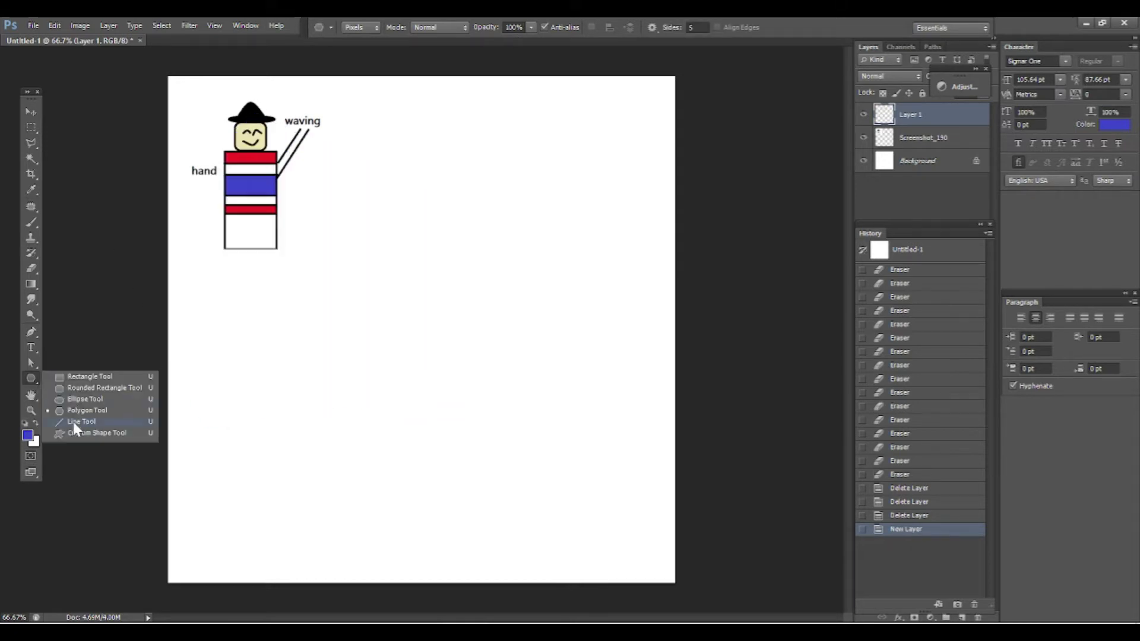
{"action": "left_click", "coordinate": [115, 399]}
{"action": "left_click_drag", "start_coordinate": [227, 337], "coordinate": [508, 557]}
{"action": "key", "text": "ctrl+z"}
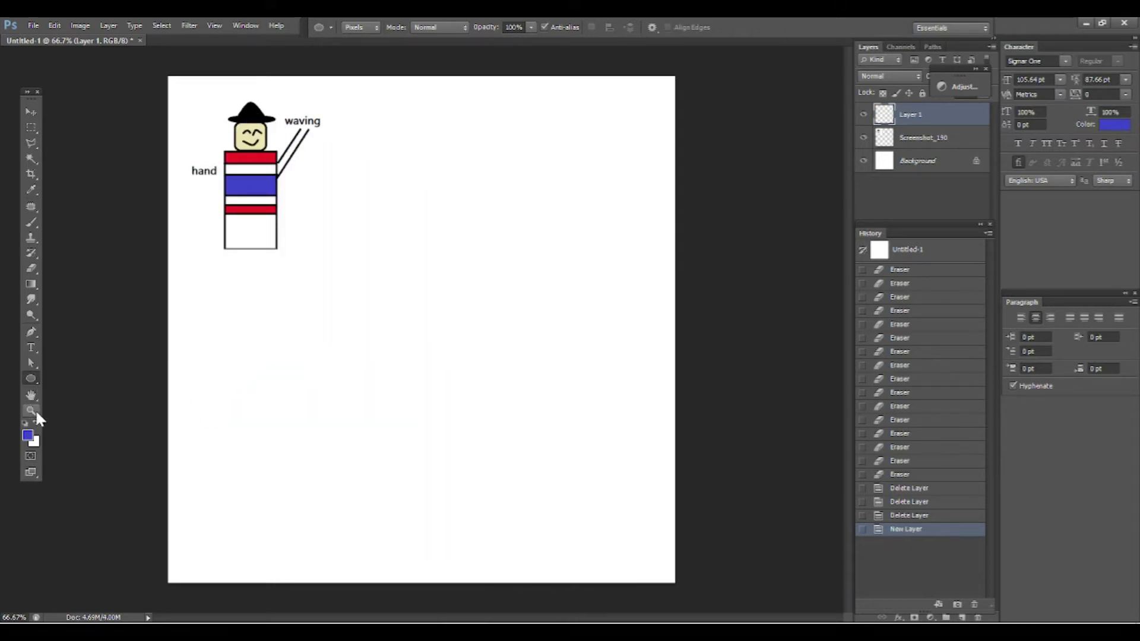
Set the foreground colour to black and drag out an ellipse
{"action": "left_click", "coordinate": [28, 437]}
{"action": "left_click", "coordinate": [903, 315]}
{"action": "mouse_move", "coordinate": [315, 252]}
{"action": "left_mouse_down"}
{"action": "mouse_move", "coordinate": [527, 484]}
{"action": "mouse_move", "coordinate": [571, 503]}
{"action": "left_mouse_up"}
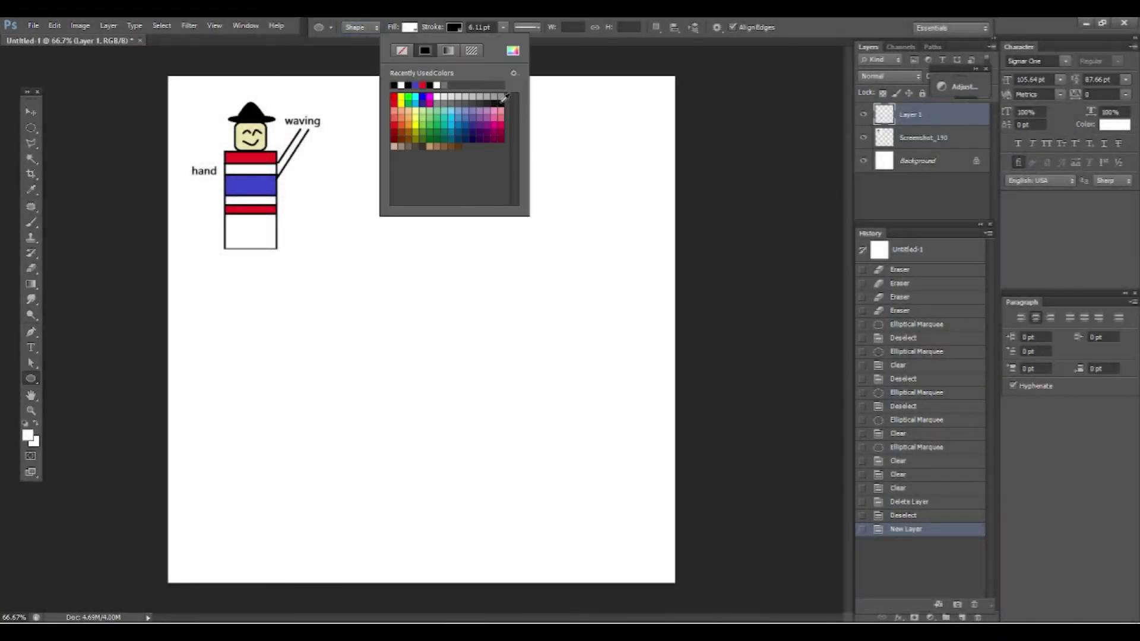
Set the ellipse fill to none and draw a large black-outlined circle near canvas centre
{"action": "left_click", "coordinate": [410, 27]}
{"action": "left_click", "coordinate": [356, 51]}
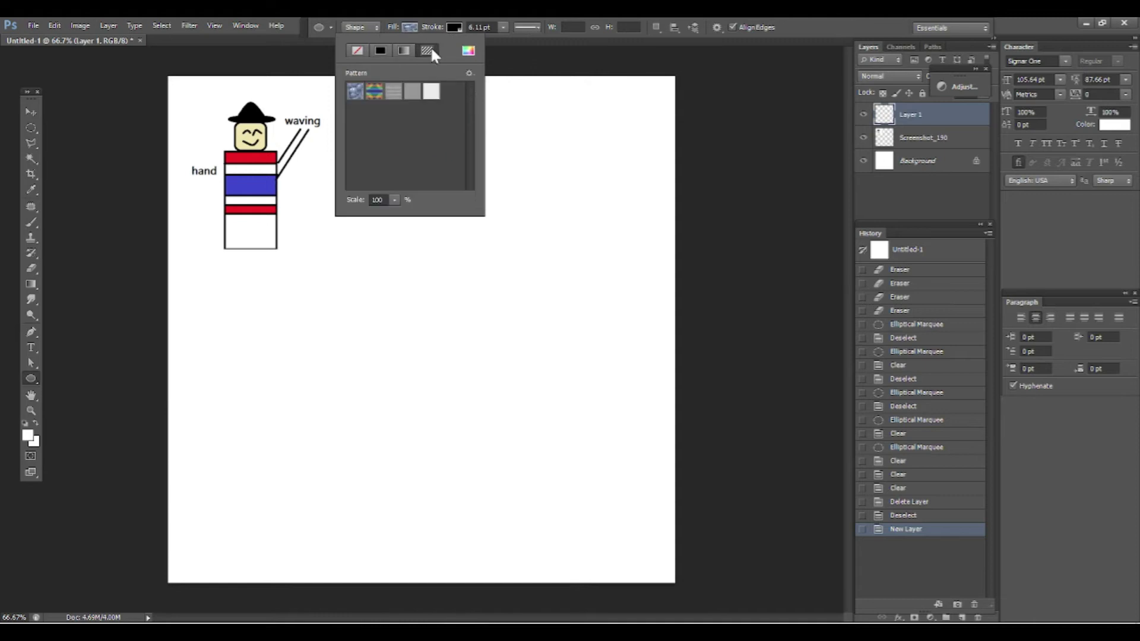
{"action": "left_click", "coordinate": [510, 65]}
{"action": "left_click", "coordinate": [602, 264]}
{"action": "key", "text": "ctrl+z"}
{"action": "left_click_drag", "start_coordinate": [397, 224], "coordinate": [514, 396]}
{"action": "key", "text": "ctrl+z"}
{"action": "left_click_drag", "start_coordinate": [333, 224], "coordinate": [646, 536]}
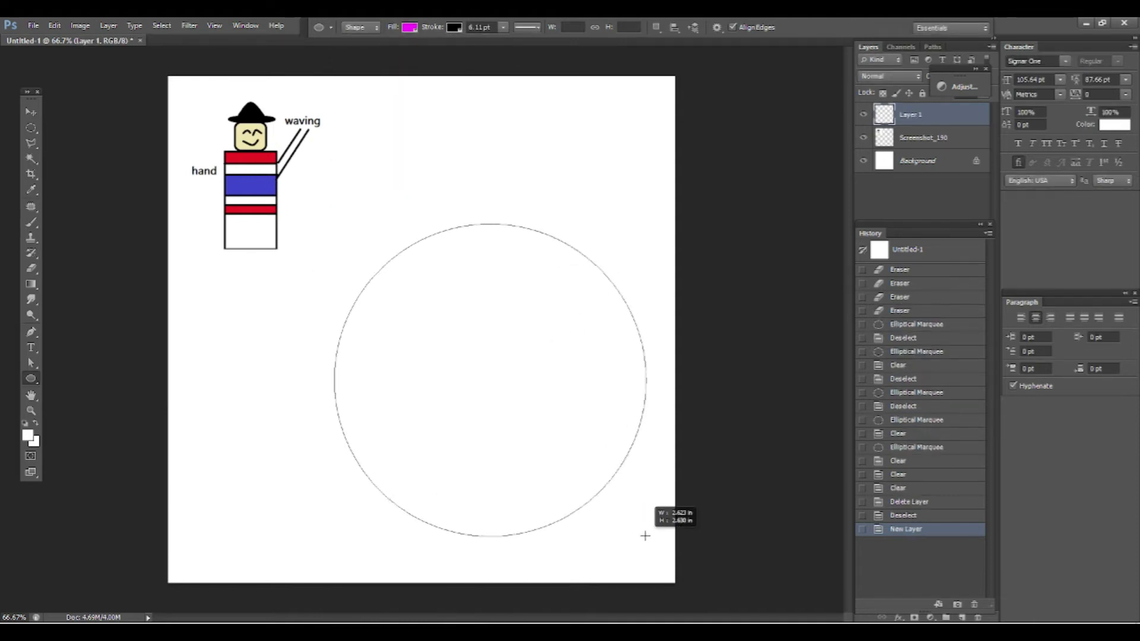
Add a layer beneath the circle and brush red strokes inside it
{"action": "key", "text": "v"}
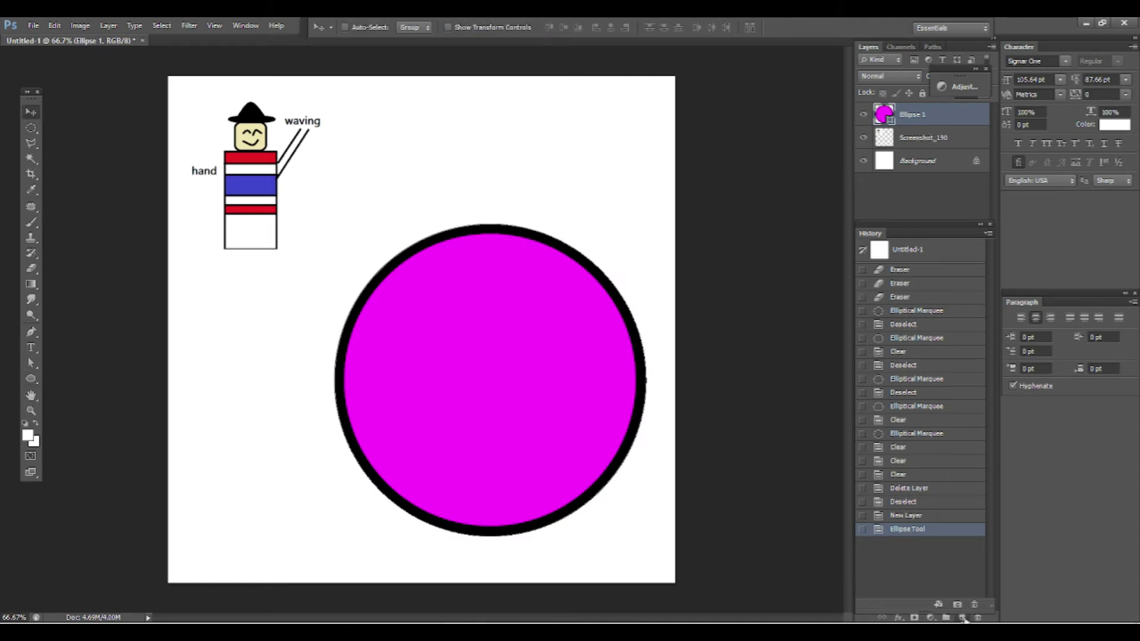
{"action": "left_click", "coordinate": [963, 617]}
{"action": "key", "text": "ctrl+bracketleft"}
{"action": "key", "text": "b"}
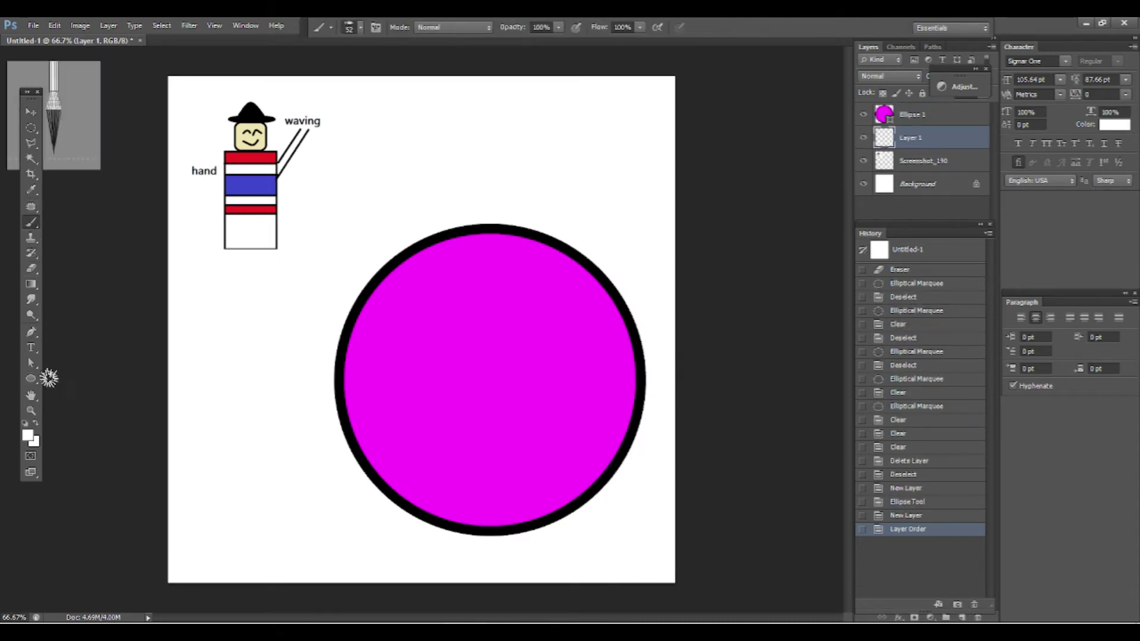
{"action": "left_click", "coordinate": [27, 435]}
{"action": "left_click", "coordinate": [801, 324]}
{"action": "left_click", "coordinate": [903, 316]}
{"action": "left_click_drag", "start_coordinate": [376, 296], "coordinate": [606, 292]}
{"action": "left_click_drag", "start_coordinate": [586, 487], "coordinate": [586, 487]}
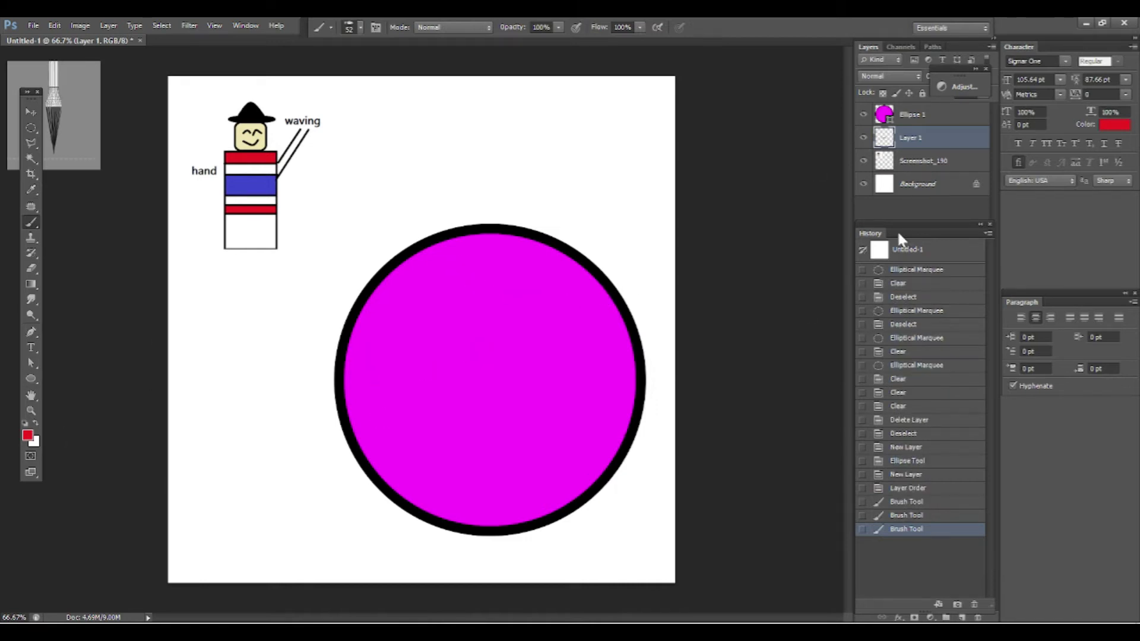
Rasterize the circle's Ellipse 1 shape layer to pixels
{"action": "key", "text": "alt+bracketright"}
{"action": "key", "text": "w"}
{"action": "left_click", "coordinate": [534, 297]}
{"action": "key", "text": "Return"}
{"action": "left_click", "coordinate": [542, 312]}
{"action": "key", "text": "Return"}
Magic-wand and delete the ring's magenta fill, then delete the red paint layer
{"action": "left_click", "coordinate": [433, 374]}
{"action": "key", "text": "Delete"}
{"action": "key", "text": "ctrl+d"}
{"action": "left_click", "coordinate": [937, 142]}
{"action": "key", "text": "Delete"}
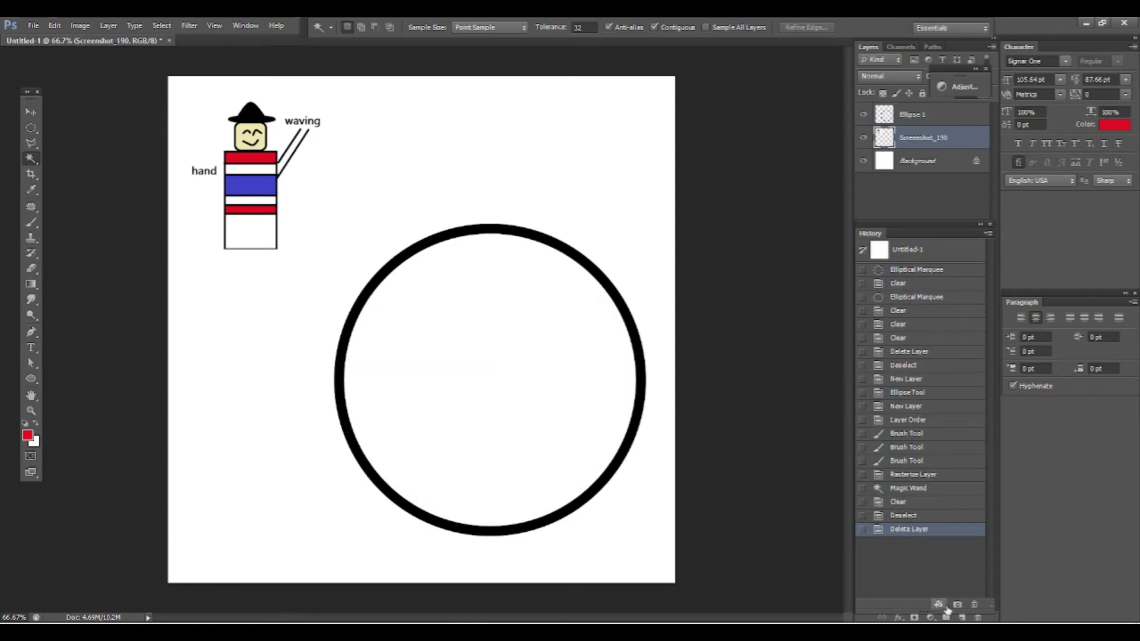
Add a new empty layer for the red band
{"action": "left_click", "coordinate": [962, 617]}
{"action": "left_click", "coordinate": [362, 309]}
{"action": "left_click", "coordinate": [618, 314], "text": "shift"}
{"action": "left_click", "coordinate": [766, 218]}
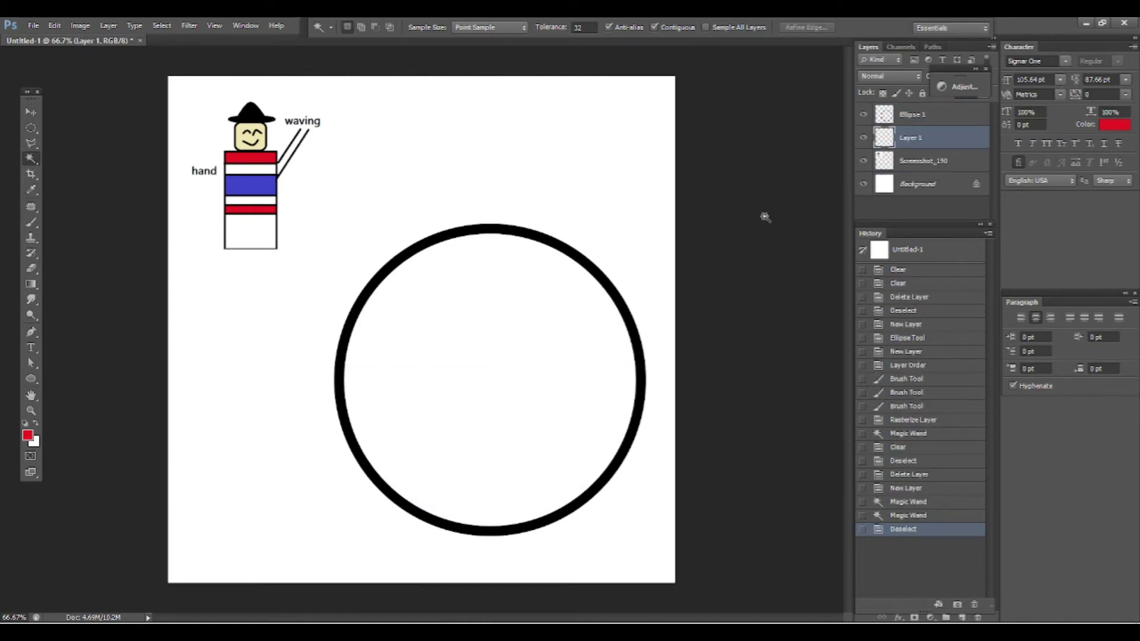
Brush a straight red line across the circle and cover its top red at 300 px
{"action": "key", "text": "b"}
{"action": "left_click", "coordinate": [362, 310]}
{"action": "left_click", "coordinate": [613, 309], "text": "shift"}
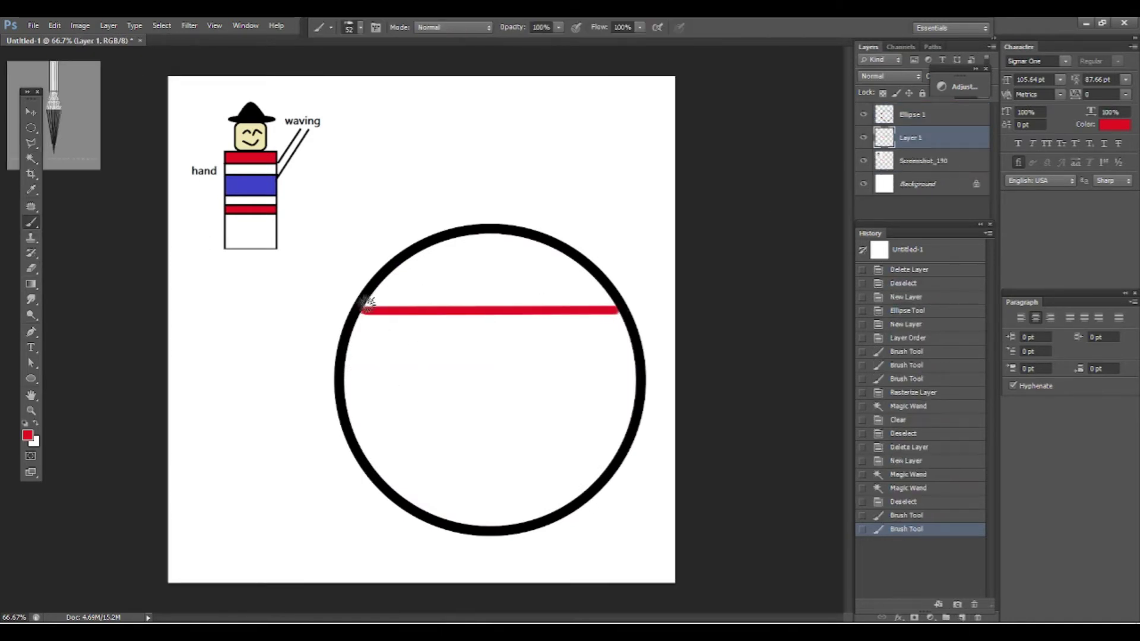
{"action": "left_click_drag", "start_coordinate": [365, 308], "coordinate": [439, 257]}
{"action": "left_click", "coordinate": [360, 27]}
{"action": "left_click_drag", "start_coordinate": [373, 62], "coordinate": [418, 62]}
{"action": "mouse_move", "coordinate": [416, 255]}
{"action": "left_mouse_down"}
{"action": "mouse_move", "coordinate": [471, 255]}
{"action": "mouse_move", "coordinate": [463, 319]}
{"action": "mouse_move", "coordinate": [612, 242]}
{"action": "mouse_move", "coordinate": [384, 294]}
{"action": "mouse_move", "coordinate": [649, 305]}
{"action": "mouse_move", "coordinate": [279, 280]}
{"action": "mouse_move", "coordinate": [705, 220]}
{"action": "mouse_move", "coordinate": [611, 292]}
{"action": "mouse_move", "coordinate": [255, 338]}
{"action": "mouse_move", "coordinate": [229, 280]}
{"action": "left_mouse_up"}
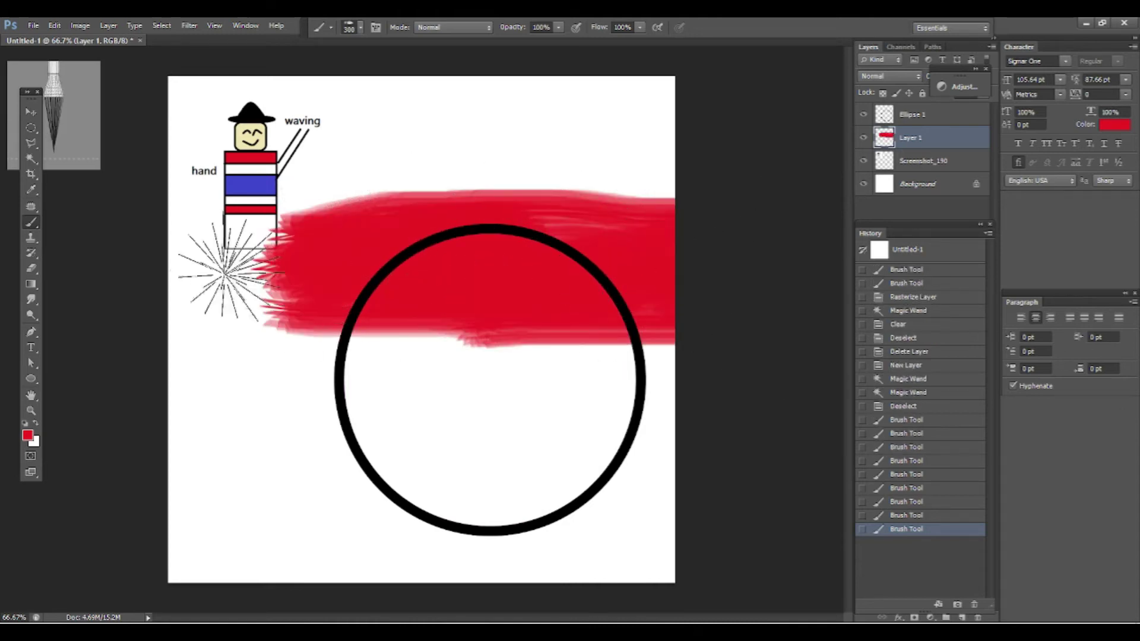
Magic-wand the white outside the ring and delete the red paint spilling there
{"action": "left_click", "coordinate": [908, 114]}
{"action": "key", "text": "w"}
{"action": "left_click", "coordinate": [237, 394]}
{"action": "key", "text": "alt+bracketleft"}
{"action": "key", "text": "Delete"}
{"action": "key", "text": "ctrl+d"}
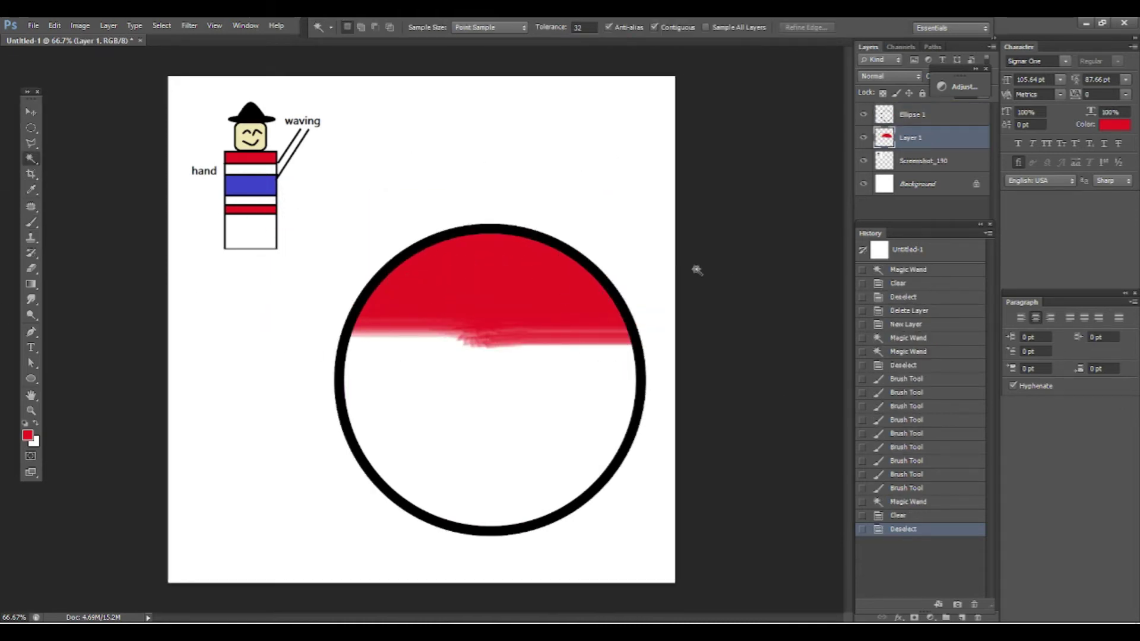
Erase along a straight line to give the red band a clean lower edge
{"action": "left_click", "coordinate": [31, 268]}
{"action": "left_click", "coordinate": [362, 349]}
{"action": "left_click", "coordinate": [665, 324], "text": "shift"}
{"action": "key", "text": "ctrl+z"}
{"action": "left_click", "coordinate": [374, 340]}
{"action": "left_click", "coordinate": [665, 321], "text": "shift"}
{"action": "right_click", "coordinate": [917, 177]}
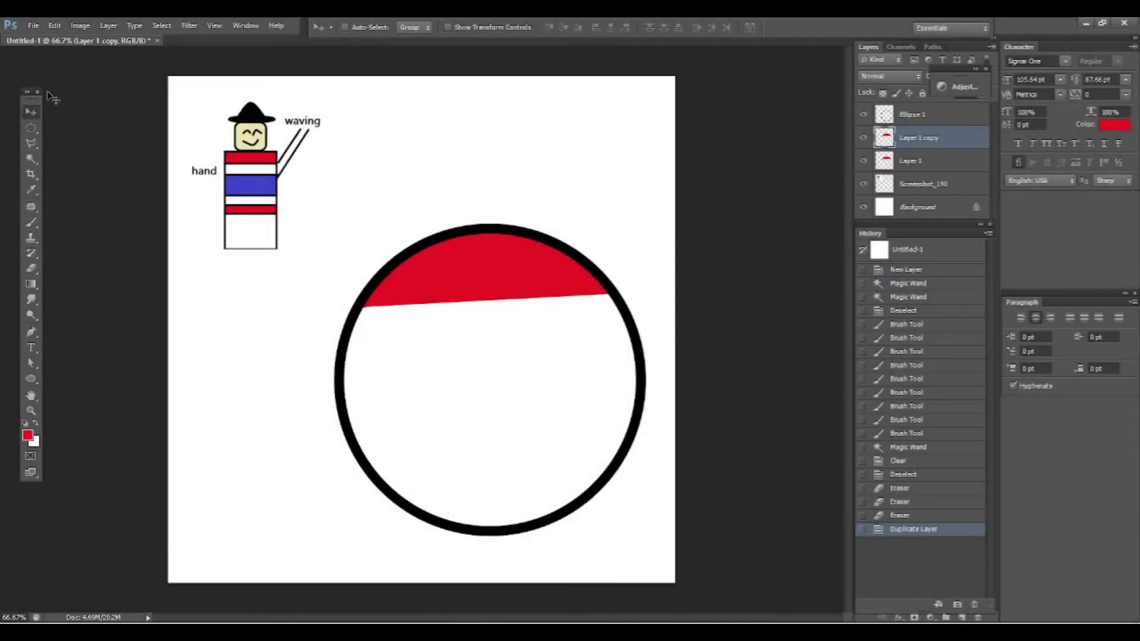
Rotate the copied red cap 180° and move it to the circle's bottom
{"action": "right_click", "coordinate": [419, 274]}
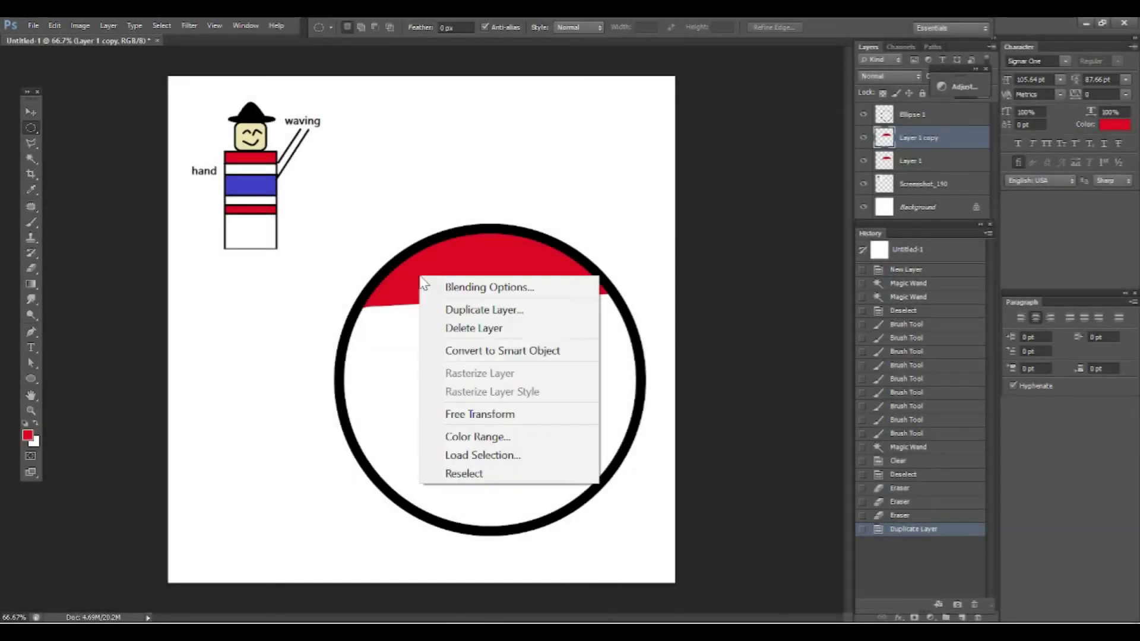
{"action": "left_click", "coordinate": [457, 412]}
{"action": "left_click_drag", "start_coordinate": [458, 412], "coordinate": [416, 437]}
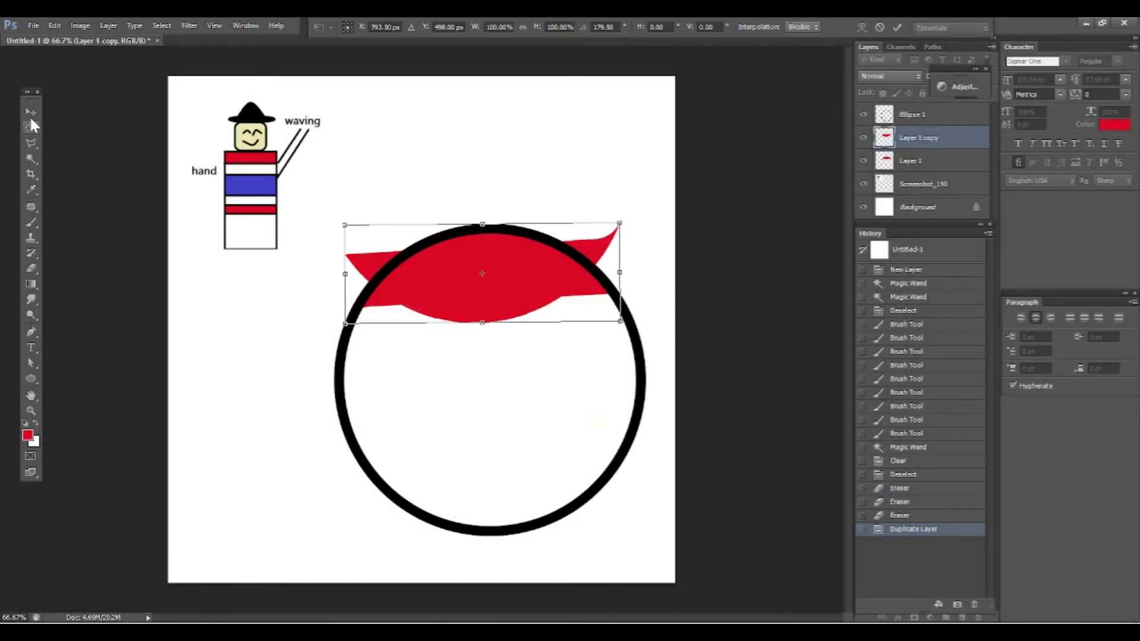
{"action": "key", "text": "Return"}
{"action": "left_click", "coordinate": [31, 112]}
{"action": "left_click_drag", "start_coordinate": [492, 274], "coordinate": [491, 473]}
Choose blue as the brush's painting colour
{"action": "left_click", "coordinate": [31, 222]}
{"action": "left_click", "coordinate": [28, 435]}
{"action": "left_click", "coordinate": [249, 185]}
{"action": "key", "text": "Return"}
{"action": "left_click", "coordinate": [360, 30]}
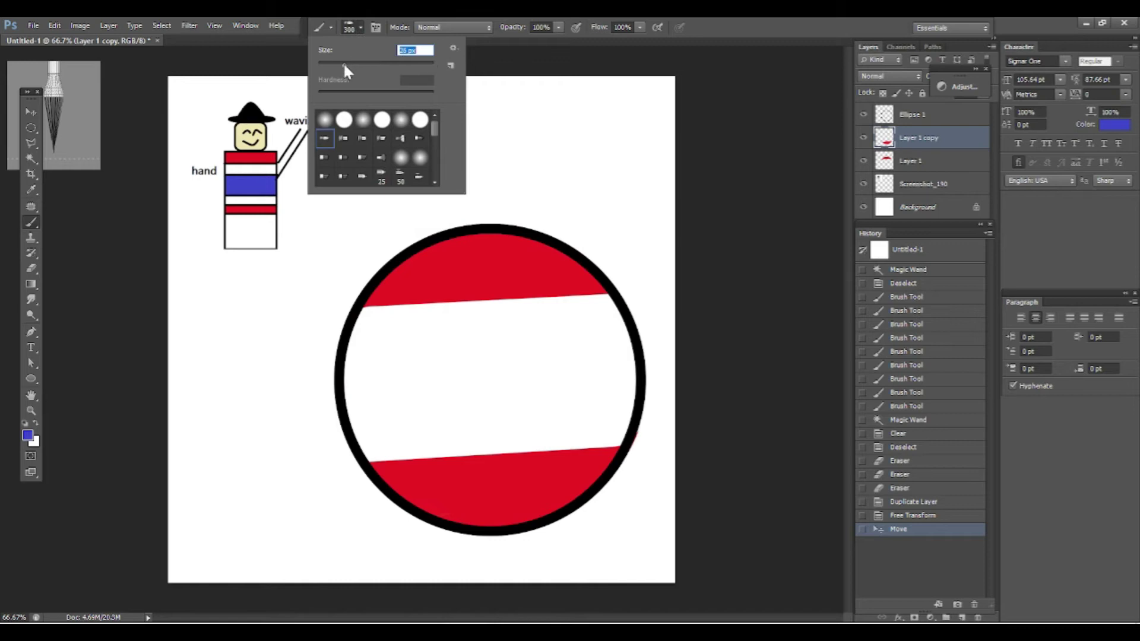
Outline the middle stripe area with straight blue lines using a 55 px brush
{"action": "key", "text": "Return"}
{"action": "left_click", "coordinate": [346, 356]}
{"action": "left_click", "coordinate": [628, 329], "text": "shift"}
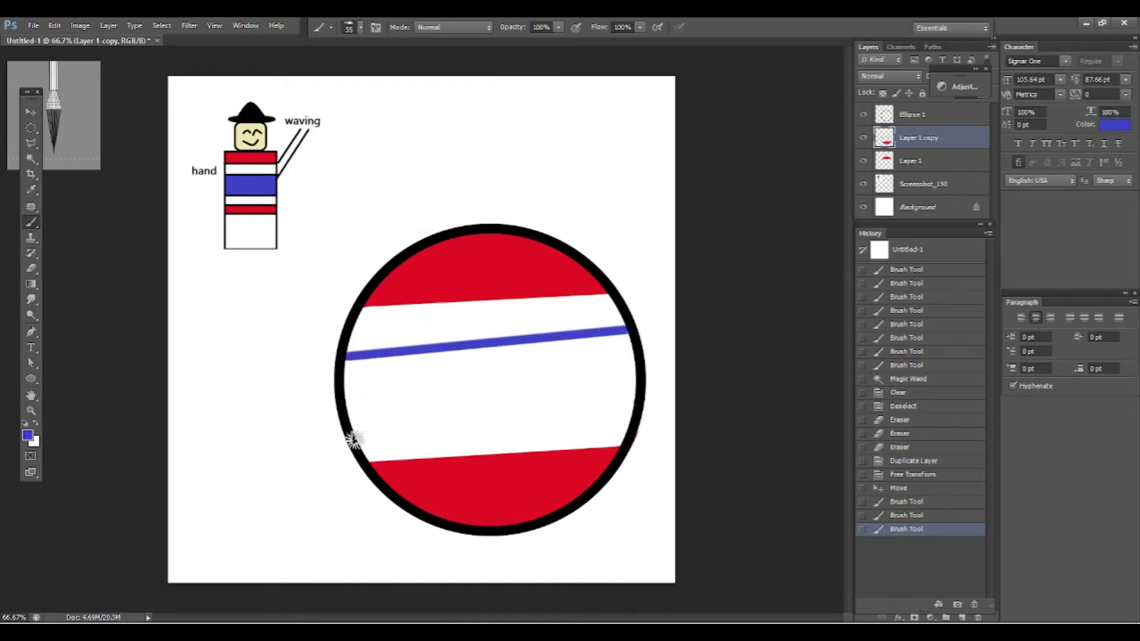
{"action": "left_click", "coordinate": [354, 439]}
{"action": "left_click", "coordinate": [634, 403], "text": "shift"}
{"action": "mouse_move", "coordinate": [347, 356]}
{"action": "left_mouse_down"}
{"action": "mouse_move", "coordinate": [356, 439]}
{"action": "mouse_move", "coordinate": [460, 351]}
{"action": "left_mouse_up"}
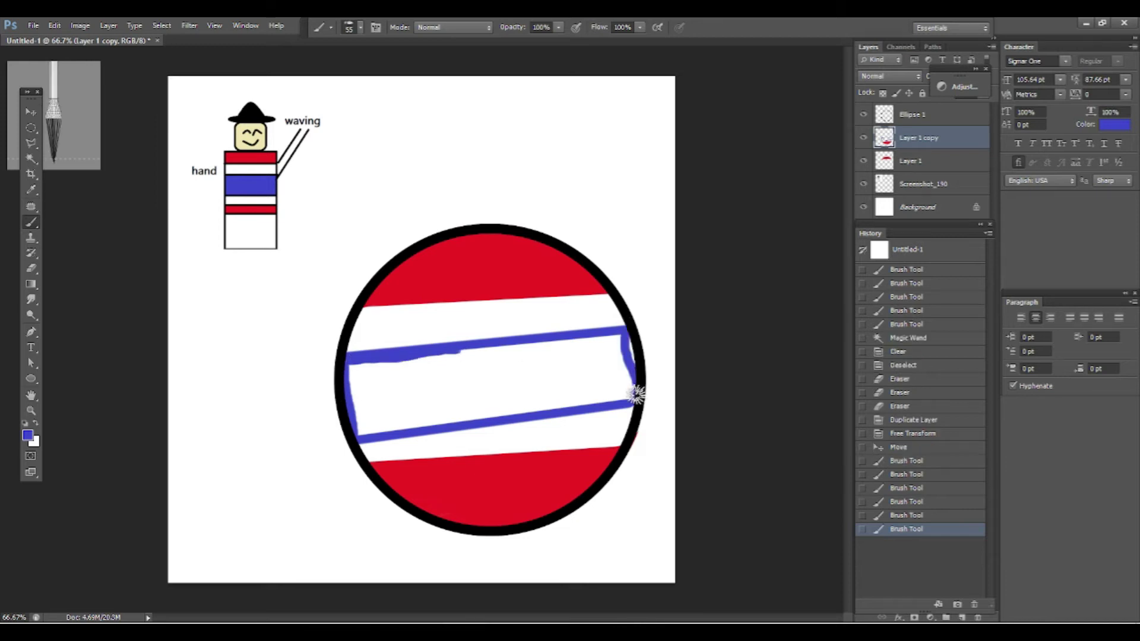
{"action": "left_click_drag", "start_coordinate": [633, 354], "coordinate": [638, 379]}
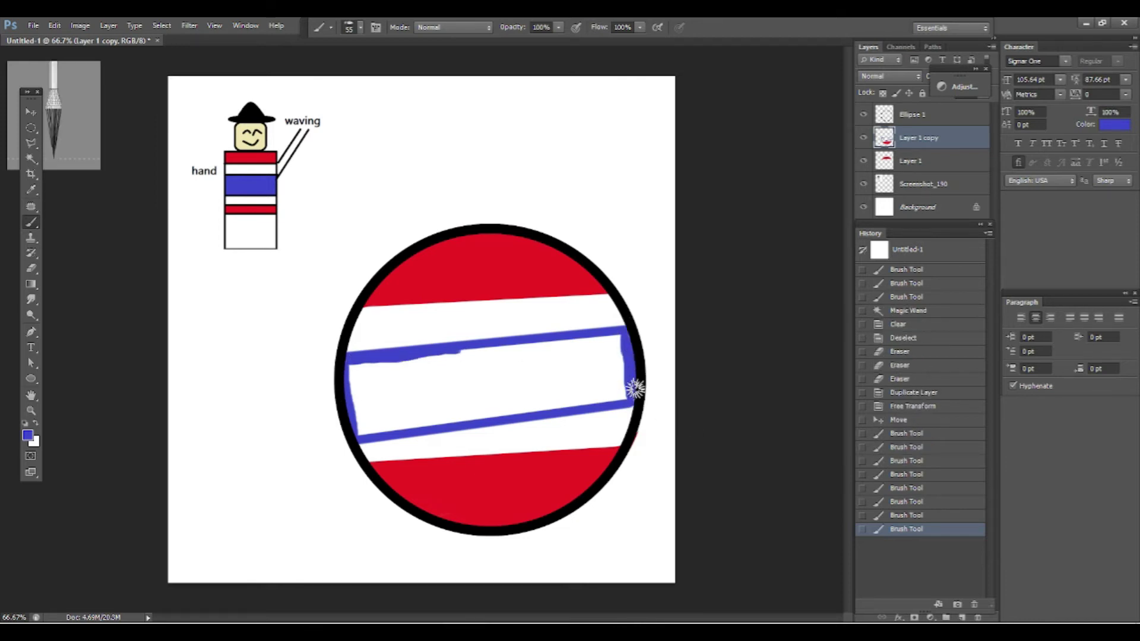
{"action": "left_click", "coordinate": [634, 389]}
Tilt the blue outline about 4.5° with Free Transform to match the stripes
{"action": "key", "text": "v"}
{"action": "left_click", "coordinate": [31, 127]}
{"action": "right_click", "coordinate": [499, 367]}
{"action": "left_click", "coordinate": [547, 506]}
{"action": "left_click_drag", "start_coordinate": [585, 238], "coordinate": [659, 268]}
{"action": "left_click", "coordinate": [899, 26]}
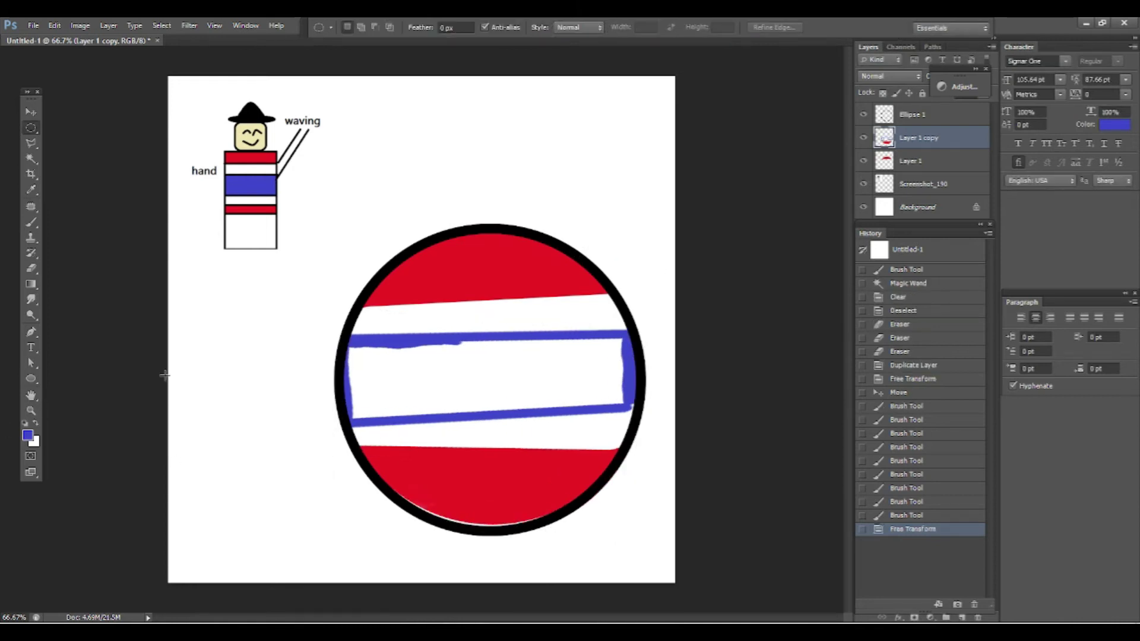
Select the white inside the outline and paint it blue with a 300 px brush
{"action": "left_click", "coordinate": [31, 159]}
{"action": "left_click", "coordinate": [487, 380]}
{"action": "left_click", "coordinate": [30, 222]}
{"action": "mouse_move", "coordinate": [355, 359]}
{"action": "left_mouse_down"}
{"action": "mouse_move", "coordinate": [594, 353]}
{"action": "mouse_move", "coordinate": [567, 415]}
{"action": "left_mouse_up"}
{"action": "left_click", "coordinate": [360, 27]}
{"action": "key", "text": "Return"}
{"action": "key", "text": "w"}
{"action": "key", "text": "ctrl+d"}
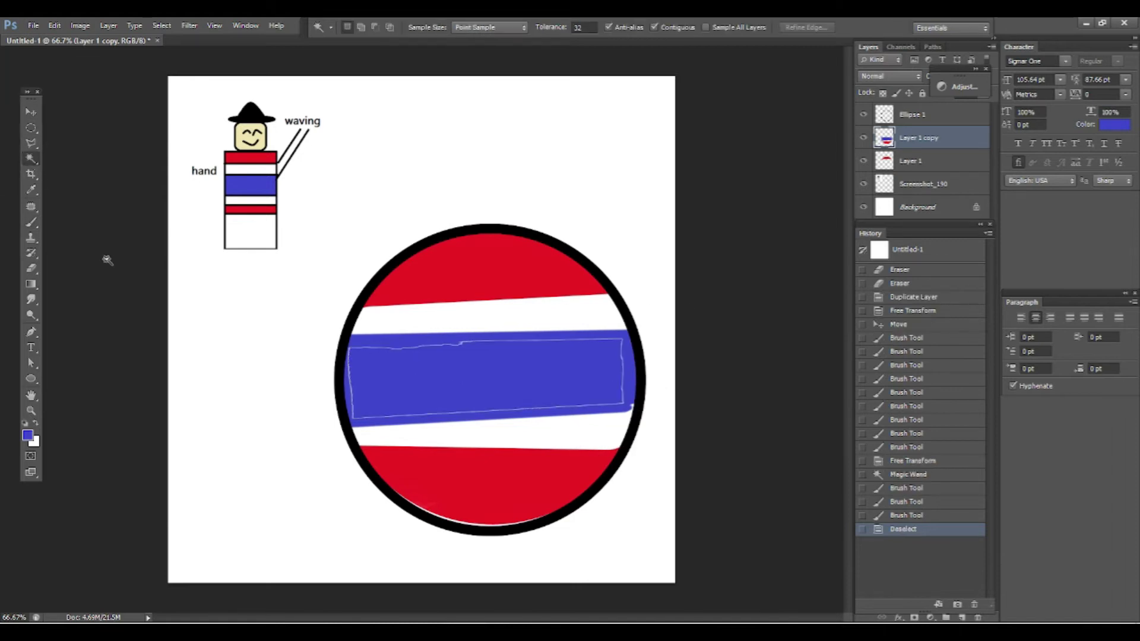
Pick a new brush tip and paint over the stripe's leftover white edges in blue
{"action": "key", "text": "b"}
{"action": "left_click", "coordinate": [362, 26]}
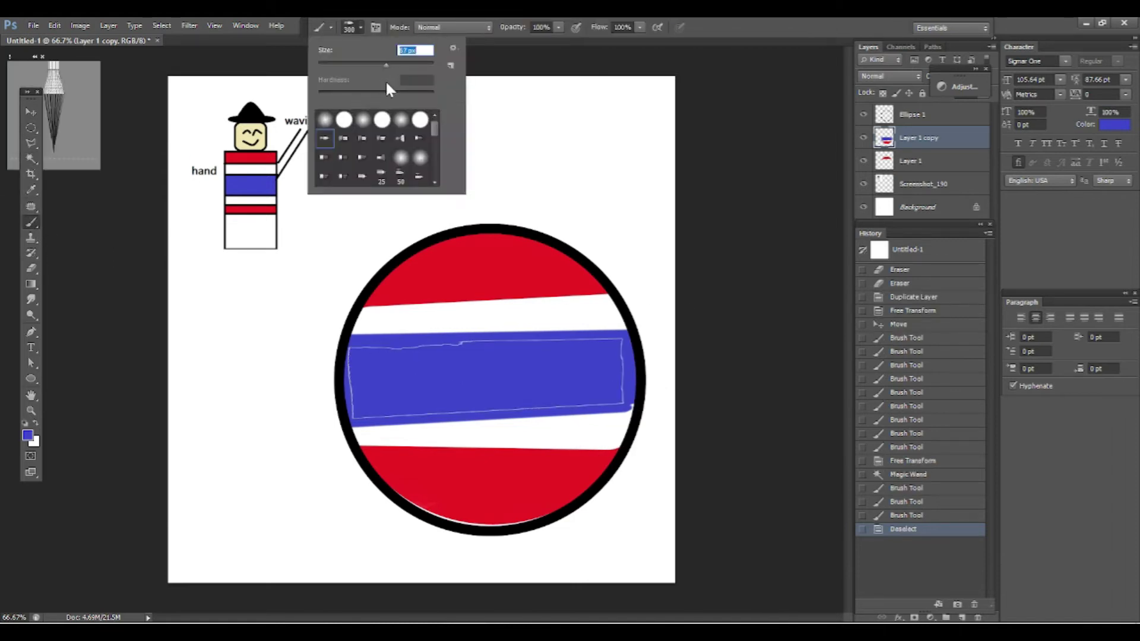
{"action": "double_click", "coordinate": [389, 154]}
{"action": "left_click", "coordinate": [384, 365]}
{"action": "mouse_move", "coordinate": [385, 365]}
{"action": "left_mouse_down"}
{"action": "mouse_move", "coordinate": [461, 344]}
{"action": "mouse_move", "coordinate": [348, 387]}
{"action": "mouse_move", "coordinate": [358, 399]}
{"action": "mouse_move", "coordinate": [620, 400]}
{"action": "mouse_move", "coordinate": [624, 340]}
{"action": "left_mouse_up"}
{"action": "left_click_drag", "start_coordinate": [461, 343], "coordinate": [615, 340]}
{"action": "left_click", "coordinate": [619, 342]}
Sample the ball's red and paint the white gap at the ball's bottom red
{"action": "left_click", "coordinate": [624, 396]}
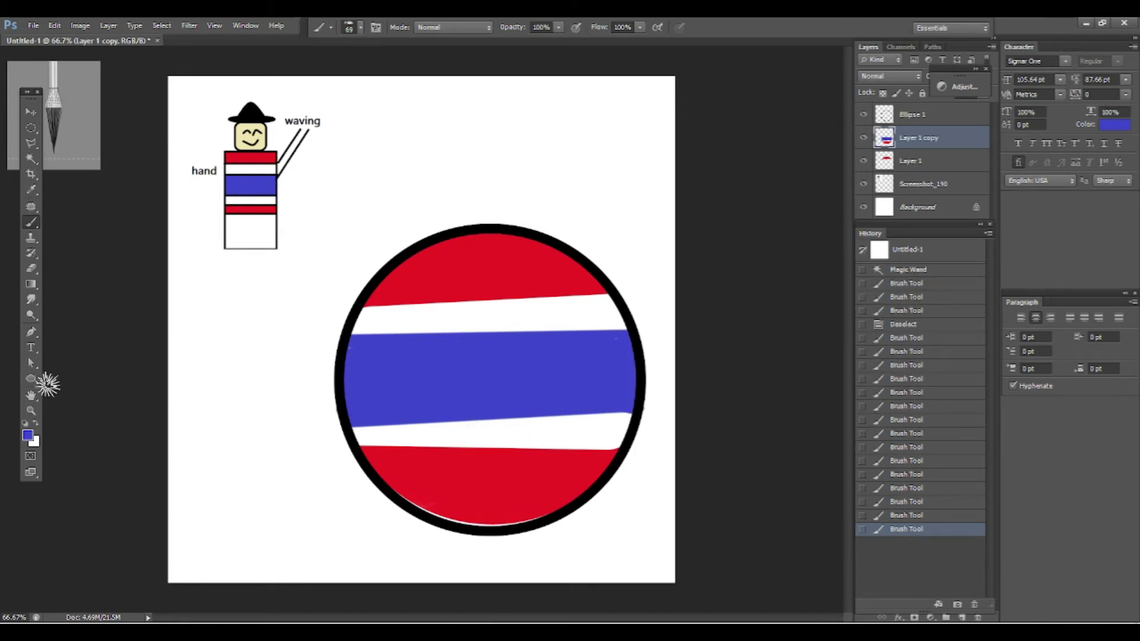
{"action": "left_click", "coordinate": [27, 435]}
{"action": "left_click", "coordinate": [435, 463]}
{"action": "key", "text": "Return"}
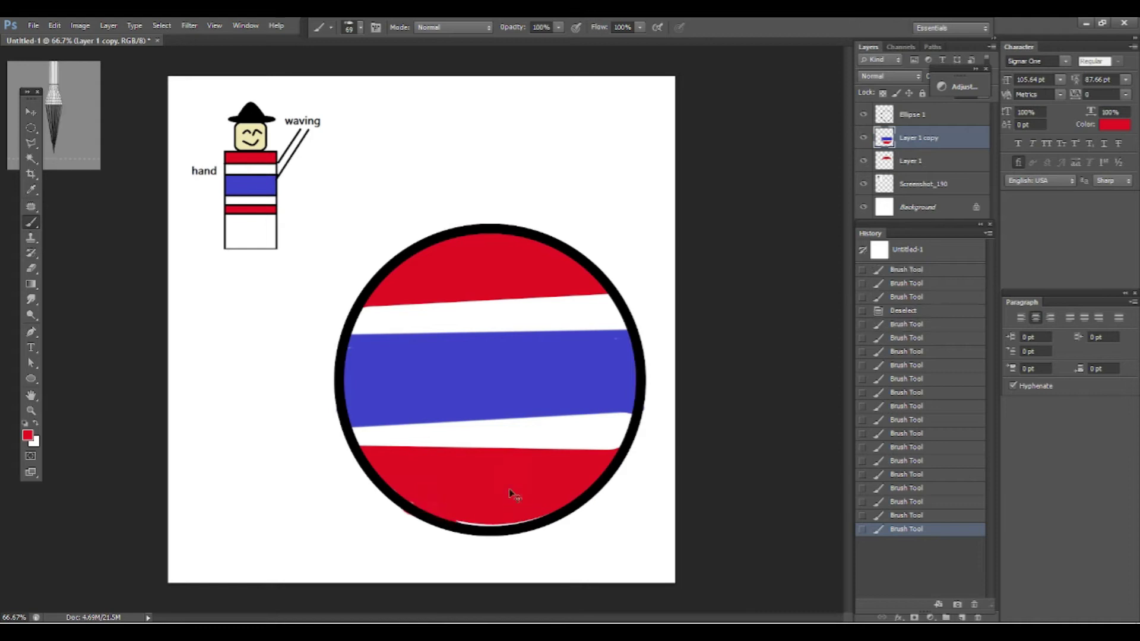
{"action": "left_click_drag", "start_coordinate": [407, 497], "coordinate": [537, 514]}
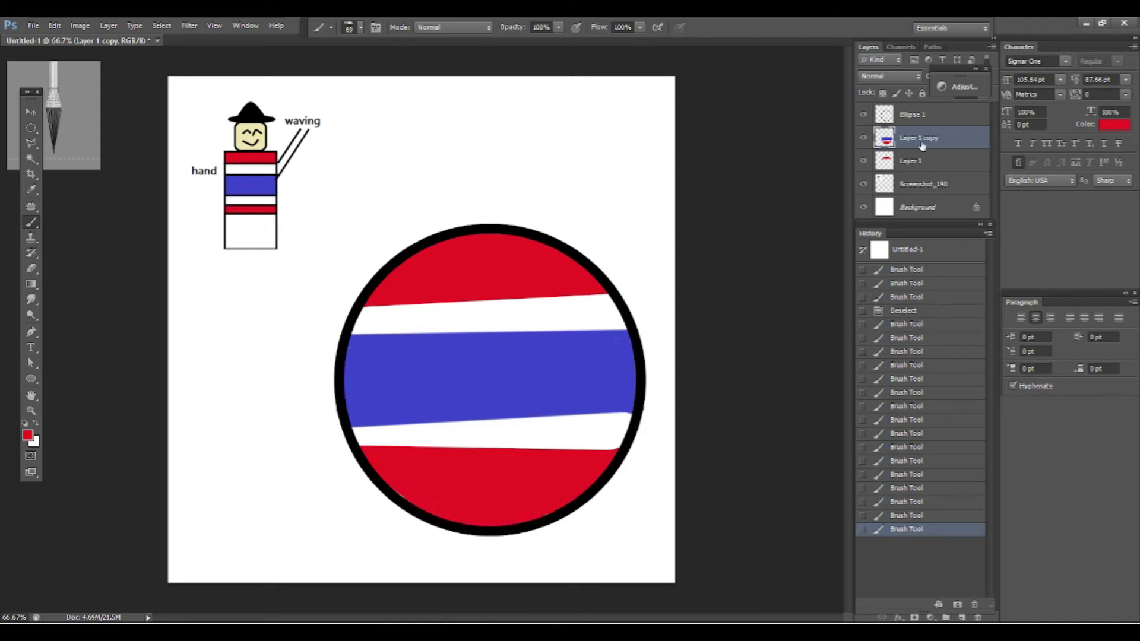
Sample the stripe's blue and paint it over the lower white stripe's top edge
{"action": "left_click", "coordinate": [32, 132]}
{"action": "left_click", "coordinate": [27, 435]}
{"action": "left_click", "coordinate": [451, 380]}
{"action": "key", "text": "Return"}
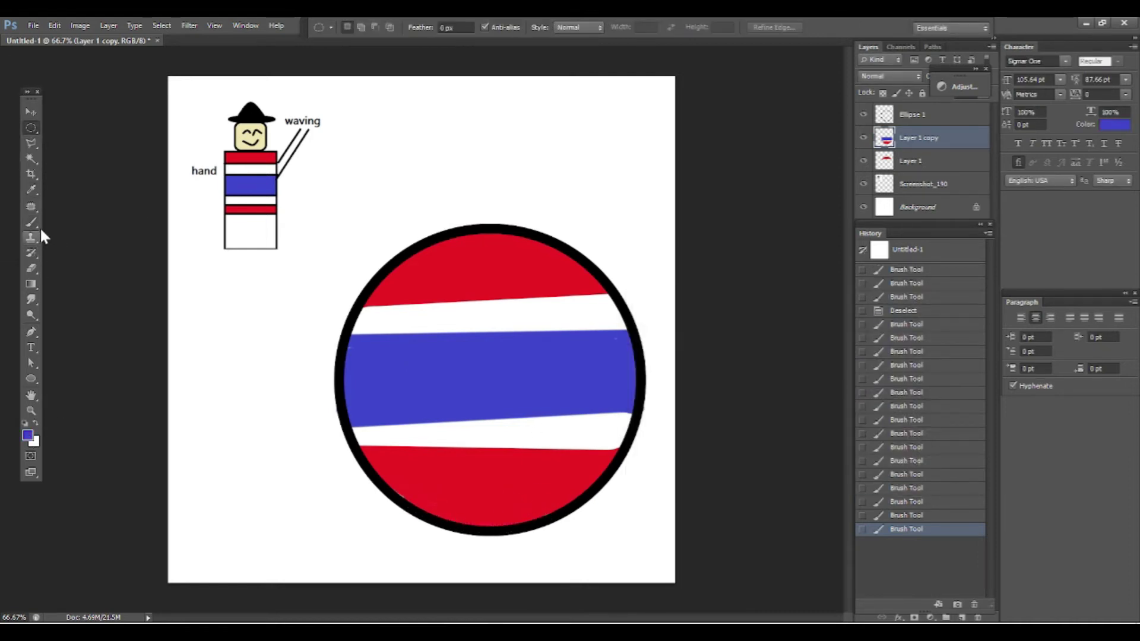
{"action": "left_click", "coordinate": [32, 222]}
{"action": "left_click_drag", "start_coordinate": [498, 415], "coordinate": [573, 414]}
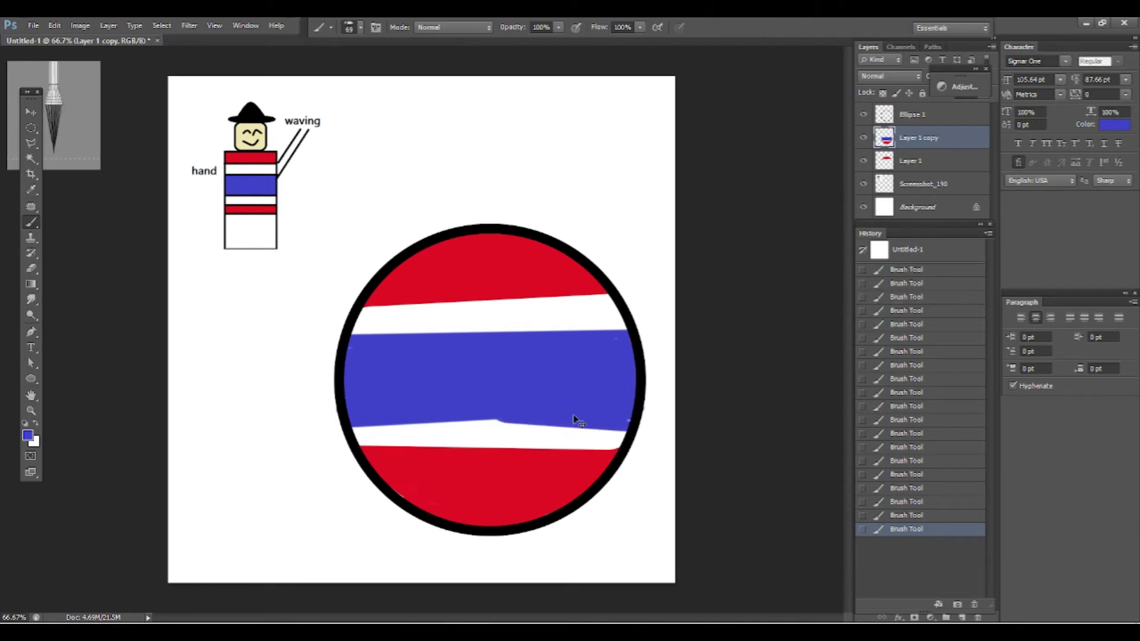
With an 88 px eraser, straighten the blue band's lower and upper edges
{"action": "left_click", "coordinate": [31, 272]}
{"action": "left_click", "coordinate": [355, 28]}
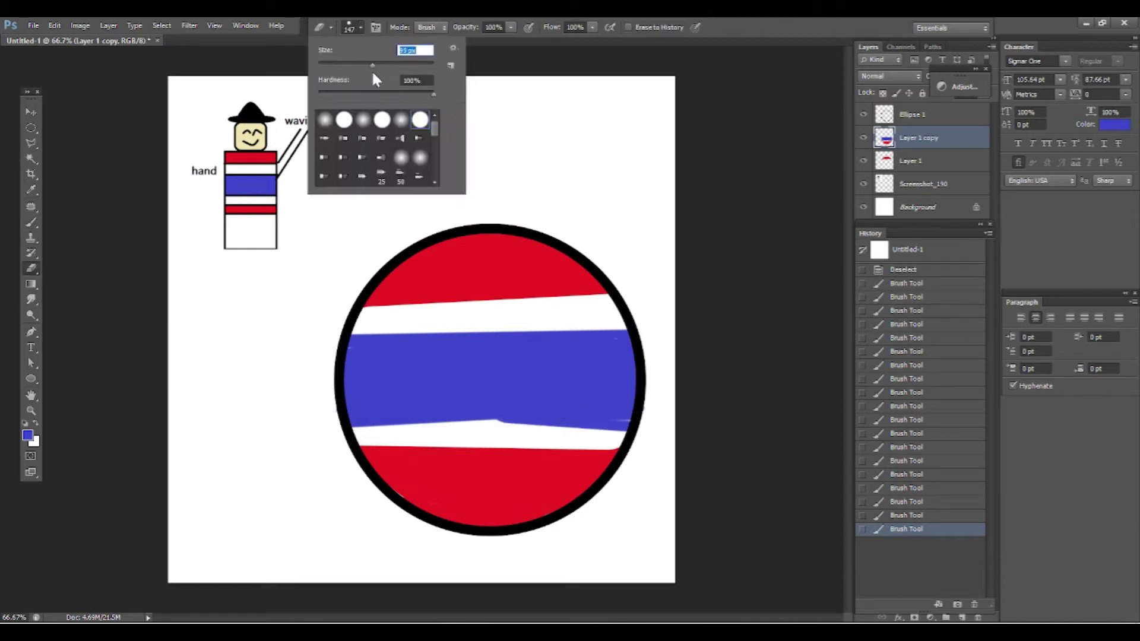
{"action": "key", "text": "Return"}
{"action": "left_click", "coordinate": [352, 424]}
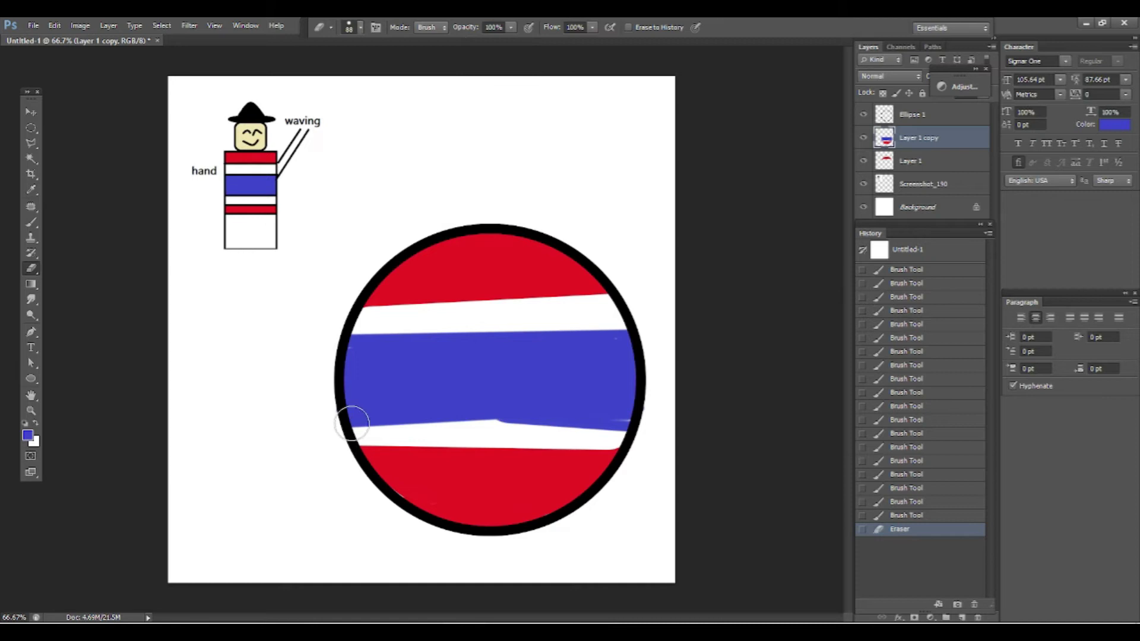
{"action": "left_click_drag", "start_coordinate": [632, 426], "coordinate": [356, 425]}
{"action": "mouse_move", "coordinate": [350, 323]}
{"action": "left_mouse_down"}
{"action": "mouse_move", "coordinate": [660, 325]}
{"action": "mouse_move", "coordinate": [517, 304]}
{"action": "mouse_move", "coordinate": [517, 257]}
{"action": "left_mouse_up"}
Free Transform Layer 1 to level the red top band
{"action": "left_click", "coordinate": [910, 161]}
{"action": "left_click", "coordinate": [31, 128]}
{"action": "right_click", "coordinate": [483, 296]}
{"action": "left_click", "coordinate": [535, 438]}
{"action": "left_click", "coordinate": [897, 28]}
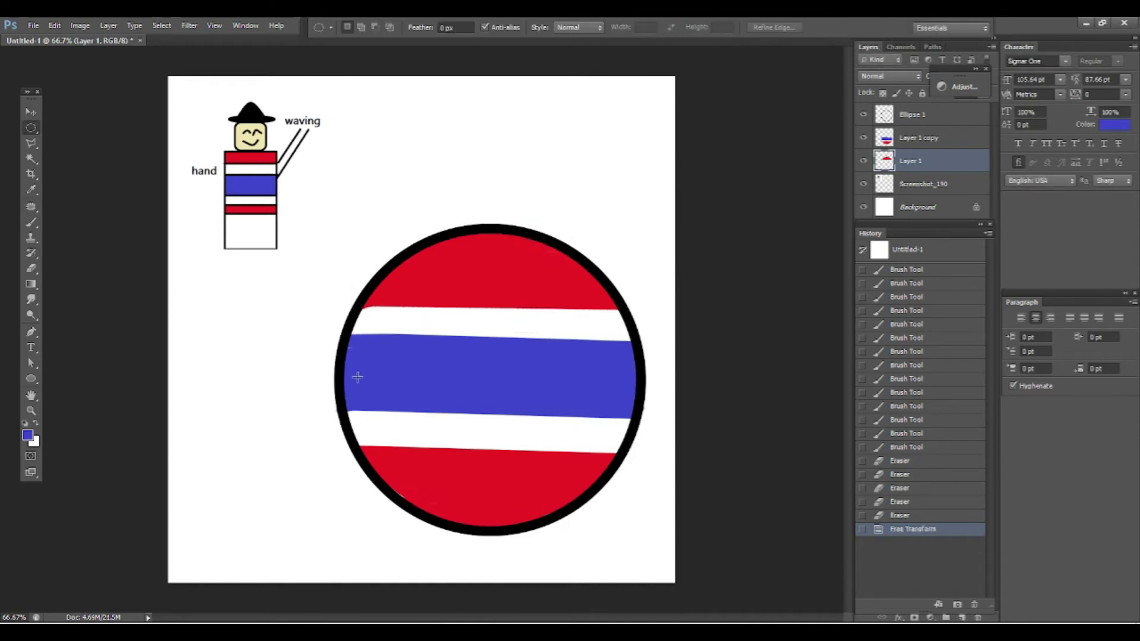
Set black paint with a 50 px brush and stroke a hooked black hat shape over the ball's top
{"action": "left_click", "coordinate": [26, 437]}
{"action": "left_click", "coordinate": [638, 478]}
{"action": "key", "text": "Return"}
{"action": "key", "text": "b"}
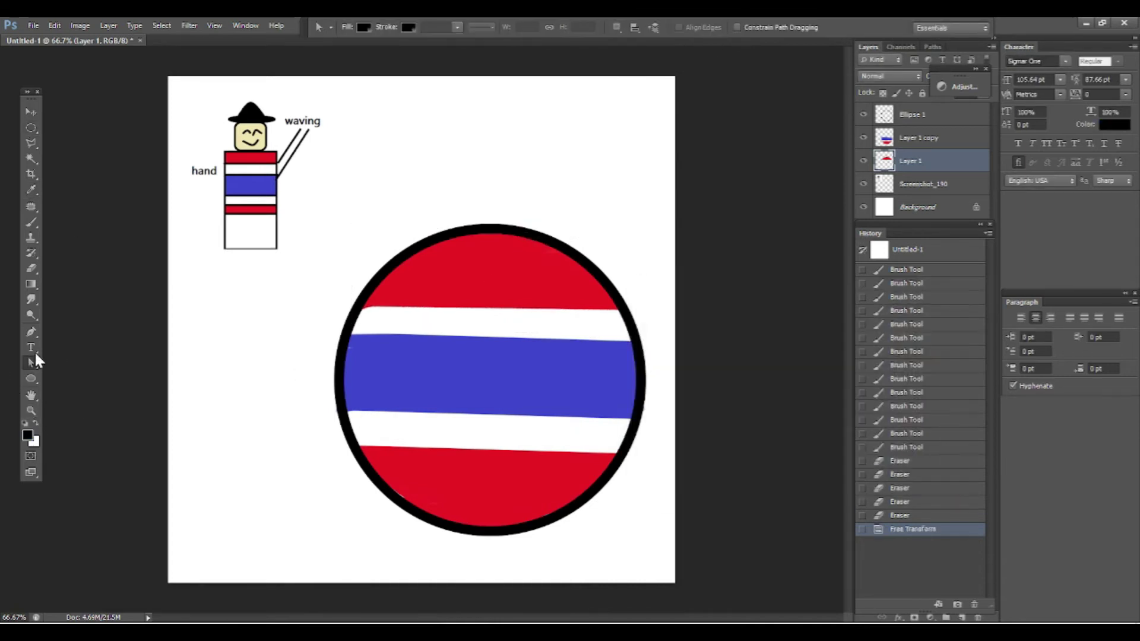
{"action": "left_click", "coordinate": [352, 27]}
{"action": "left_click_drag", "start_coordinate": [347, 66], "coordinate": [343, 64]}
{"action": "key", "text": "Return"}
{"action": "left_click_drag", "start_coordinate": [349, 292], "coordinate": [596, 212]}
{"action": "key", "text": "ctrl+z"}
{"action": "mouse_move", "coordinate": [315, 310]}
{"action": "left_mouse_down"}
{"action": "mouse_move", "coordinate": [546, 218]}
{"action": "mouse_move", "coordinate": [306, 300]}
{"action": "mouse_move", "coordinate": [573, 235]}
{"action": "mouse_move", "coordinate": [307, 298]}
{"action": "mouse_move", "coordinate": [602, 212]}
{"action": "left_mouse_up"}
Undo the hat strokes; tilt the black ellipse about -18°, enlarge it, and seat it as the brim
{"action": "key", "text": "ctrl+z"}
{"action": "key", "text": "ctrl+z"}
{"action": "key", "text": "ctrl+z"}
{"action": "key", "text": "u"}
{"action": "key", "text": "v"}
{"action": "right_click", "coordinate": [561, 277]}
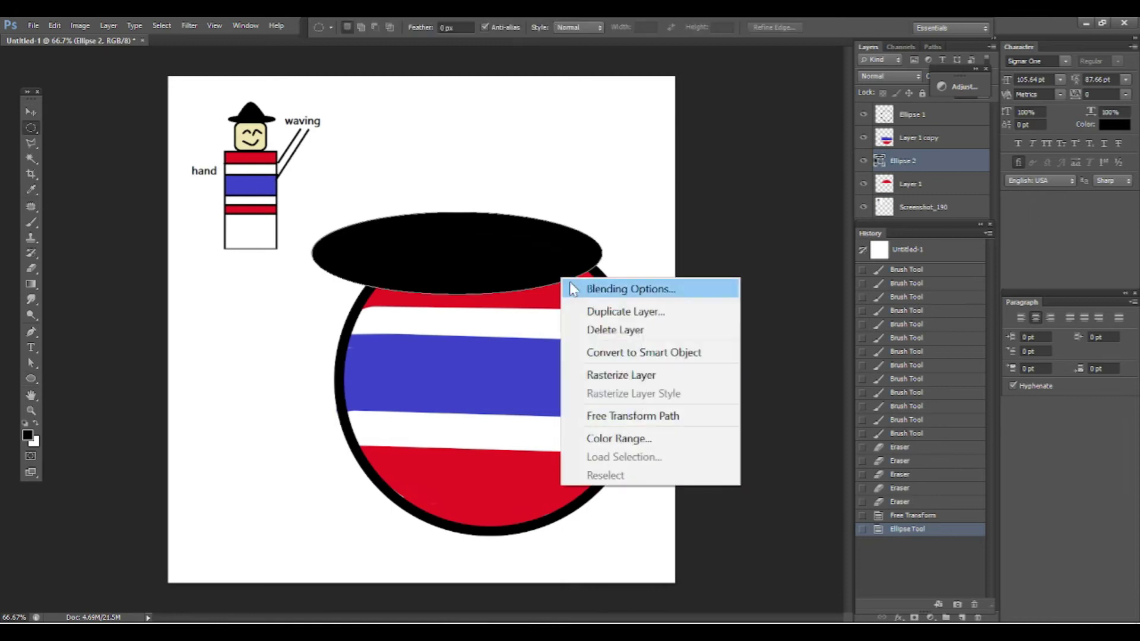
{"action": "left_click", "coordinate": [629, 412]}
{"action": "left_click_drag", "start_coordinate": [509, 187], "coordinate": [485, 176]}
{"action": "left_click_drag", "start_coordinate": [463, 255], "coordinate": [457, 272]}
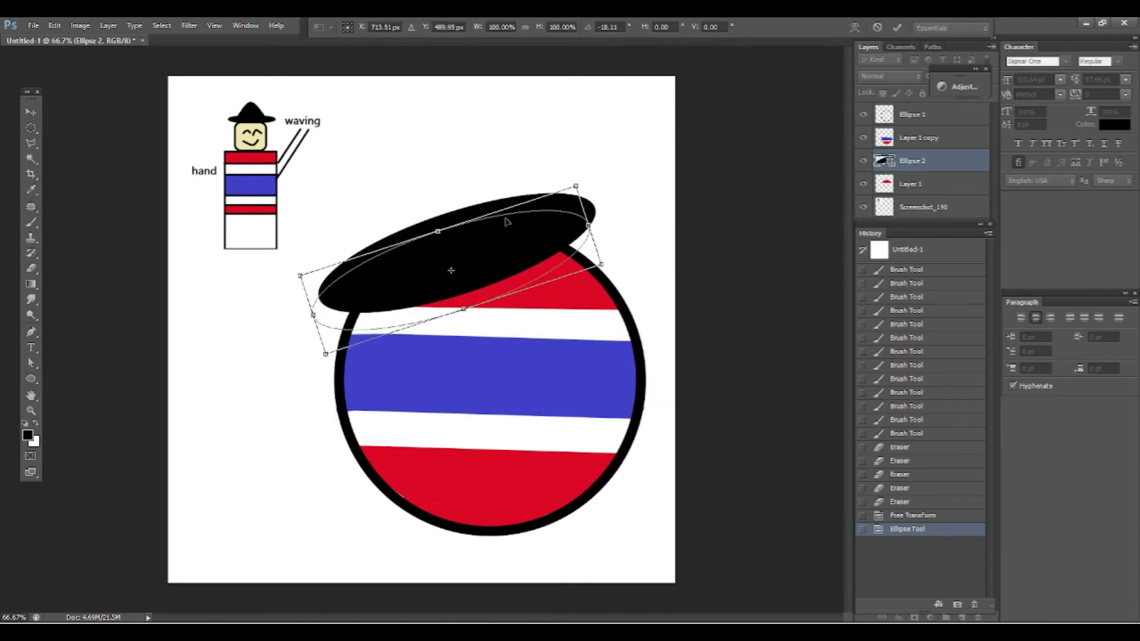
{"action": "left_click_drag", "start_coordinate": [579, 189], "coordinate": [509, 204]}
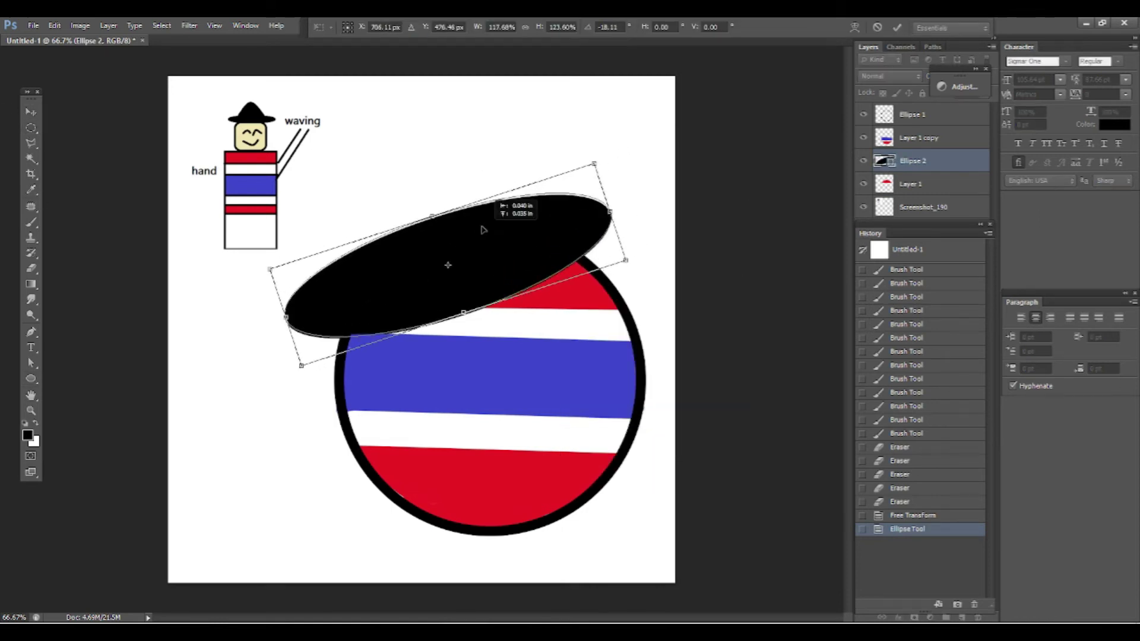
{"action": "key", "text": "Return"}
Rasterize the hat layer and sketch a rough black crown above the brim
{"action": "key", "text": "m"}
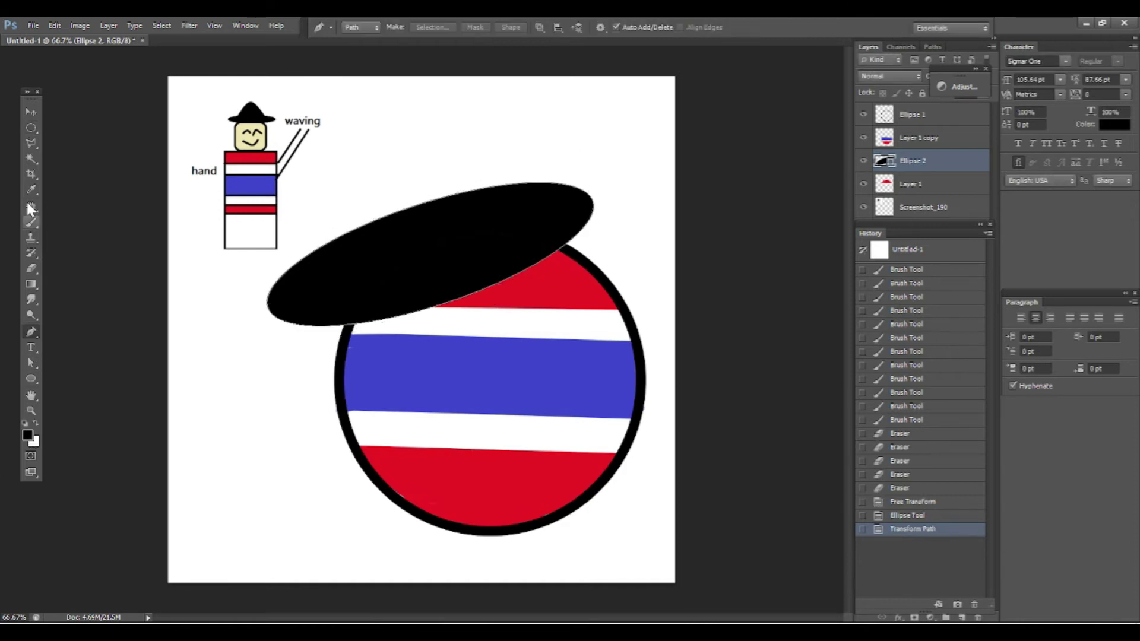
{"action": "left_click", "coordinate": [27, 380]}
{"action": "left_click_drag", "start_coordinate": [476, 246], "coordinate": [306, 117]}
{"action": "key", "text": "Escape"}
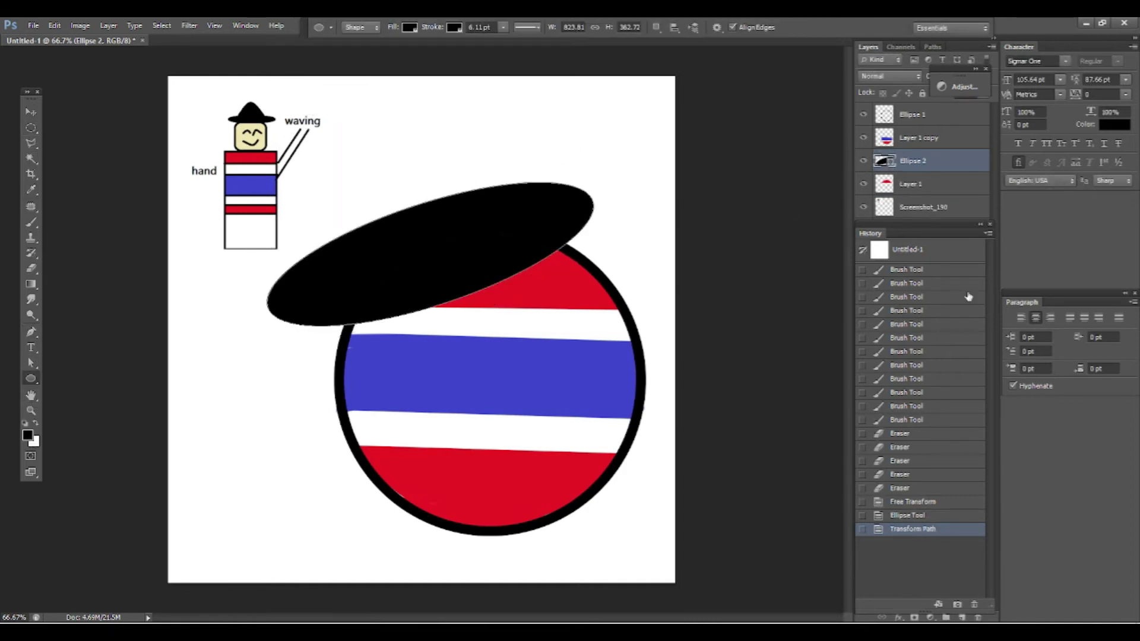
{"action": "key", "text": "b"}
{"action": "left_click", "coordinate": [356, 243]}
{"action": "left_click", "coordinate": [517, 252]}
{"action": "left_click", "coordinate": [353, 232]}
{"action": "left_click", "coordinate": [372, 146], "text": "shift"}
{"action": "left_click", "coordinate": [469, 191], "text": "shift"}
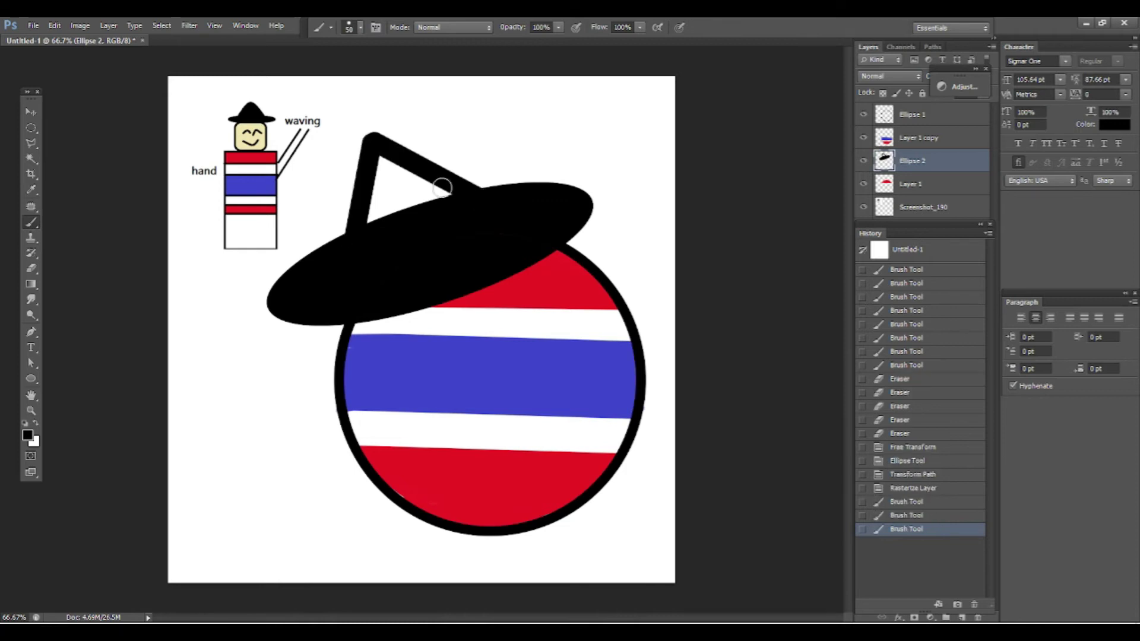
{"action": "left_click_drag", "start_coordinate": [401, 137], "coordinate": [397, 226]}
Redraw the crown outline in straight segments and fill it solid black
{"action": "left_click", "coordinate": [914, 488]}
{"action": "left_click", "coordinate": [498, 185]}
{"action": "left_click", "coordinate": [442, 162], "text": "shift"}
{"action": "left_click", "coordinate": [388, 153], "text": "shift"}
{"action": "left_click", "coordinate": [336, 154], "text": "shift"}
{"action": "left_click", "coordinate": [302, 177], "text": "shift"}
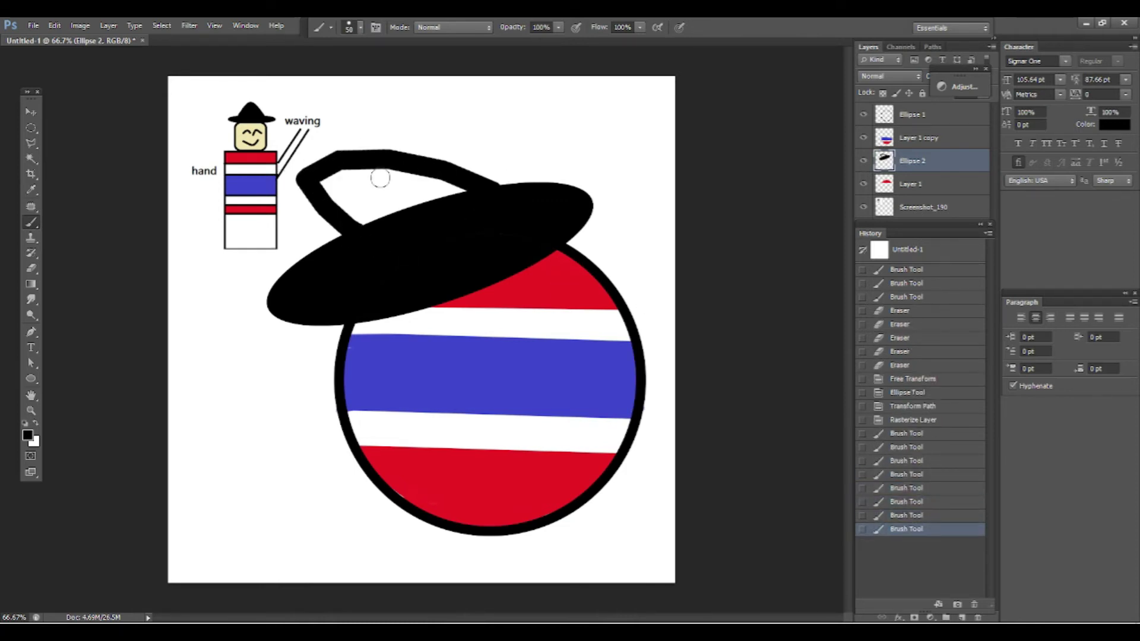
{"action": "left_click_drag", "start_coordinate": [380, 178], "coordinate": [411, 216]}
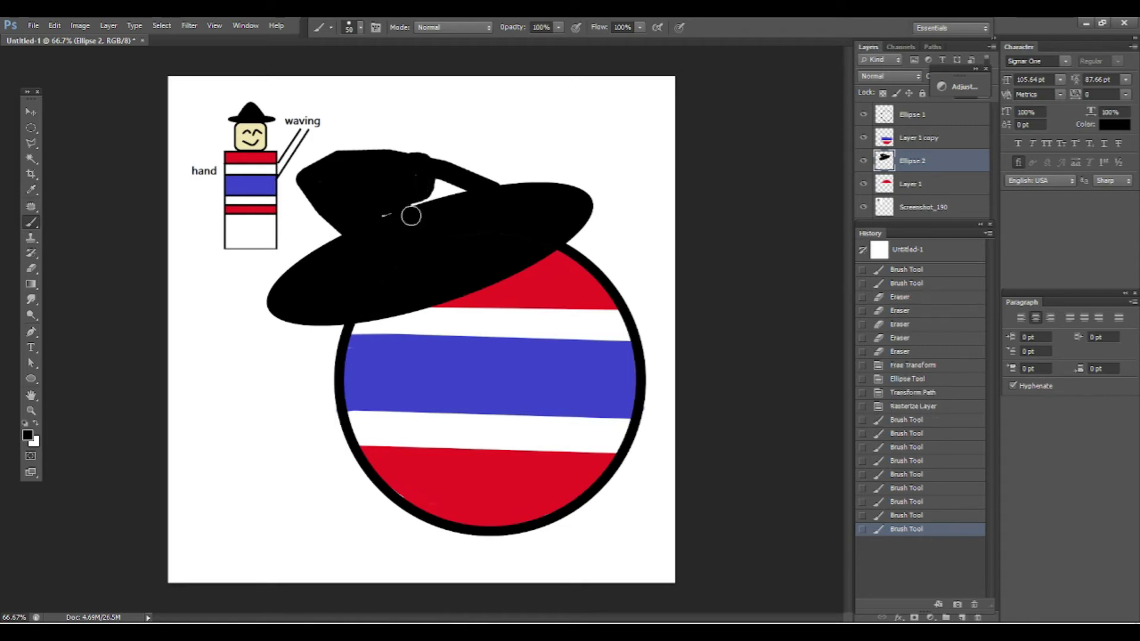
{"action": "key", "text": "ctrl+z"}
{"action": "left_click_drag", "start_coordinate": [332, 178], "coordinate": [374, 238]}
{"action": "mouse_move", "coordinate": [344, 173]}
{"action": "left_mouse_down"}
{"action": "mouse_move", "coordinate": [405, 191]}
{"action": "mouse_move", "coordinate": [389, 181]}
{"action": "left_mouse_up"}
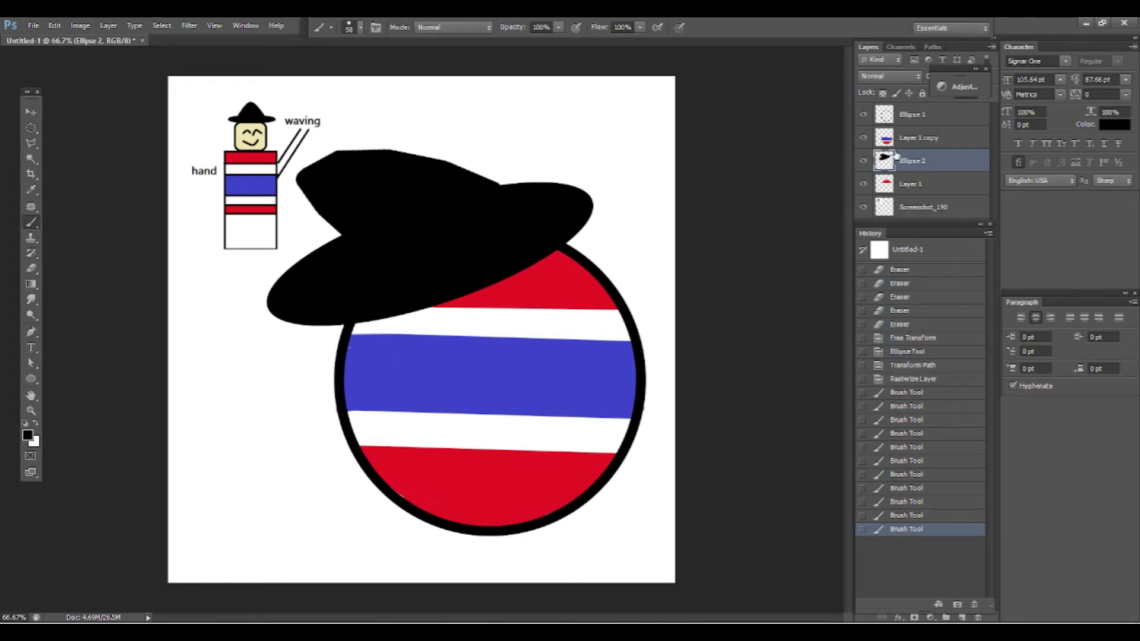
On Ellipse 1, paint two caret eyes and a V mouth, then place a text insertion point
{"action": "left_click", "coordinate": [912, 114]}
{"action": "left_click", "coordinate": [411, 368]}
{"action": "left_click", "coordinate": [453, 325], "text": "shift"}
{"action": "left_click", "coordinate": [478, 372], "text": "shift"}
{"action": "left_click", "coordinate": [532, 374]}
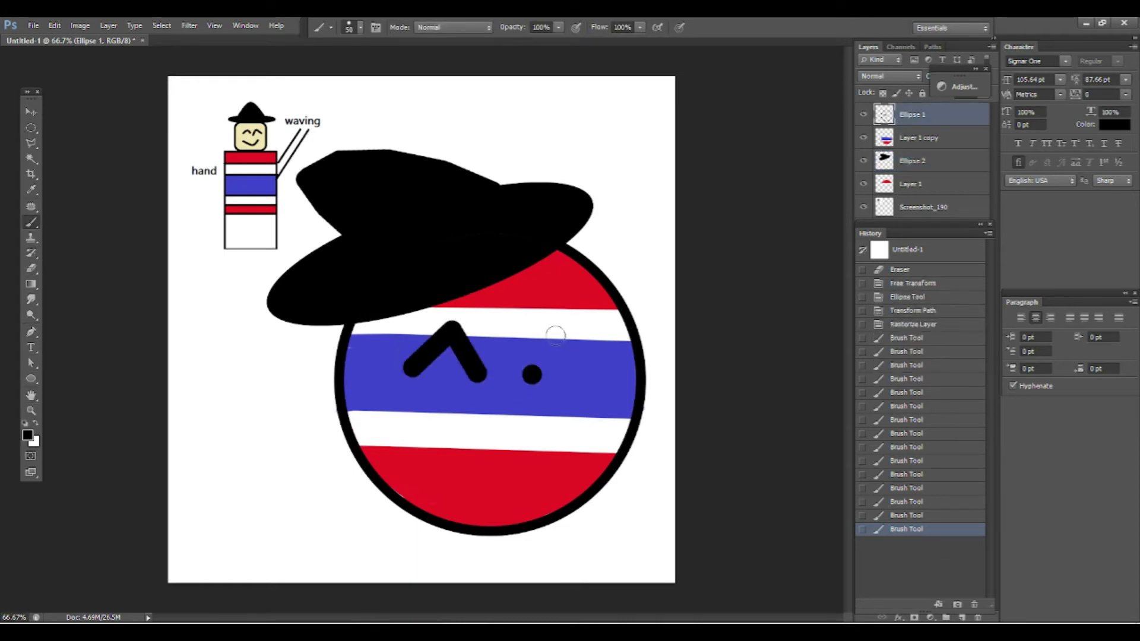
{"action": "left_click", "coordinate": [559, 331], "text": "shift"}
{"action": "left_click", "coordinate": [584, 380], "text": "shift"}
{"action": "left_click", "coordinate": [467, 447]}
{"action": "left_click", "coordinate": [494, 479], "text": "shift"}
{"action": "left_click", "coordinate": [527, 446], "text": "shift"}
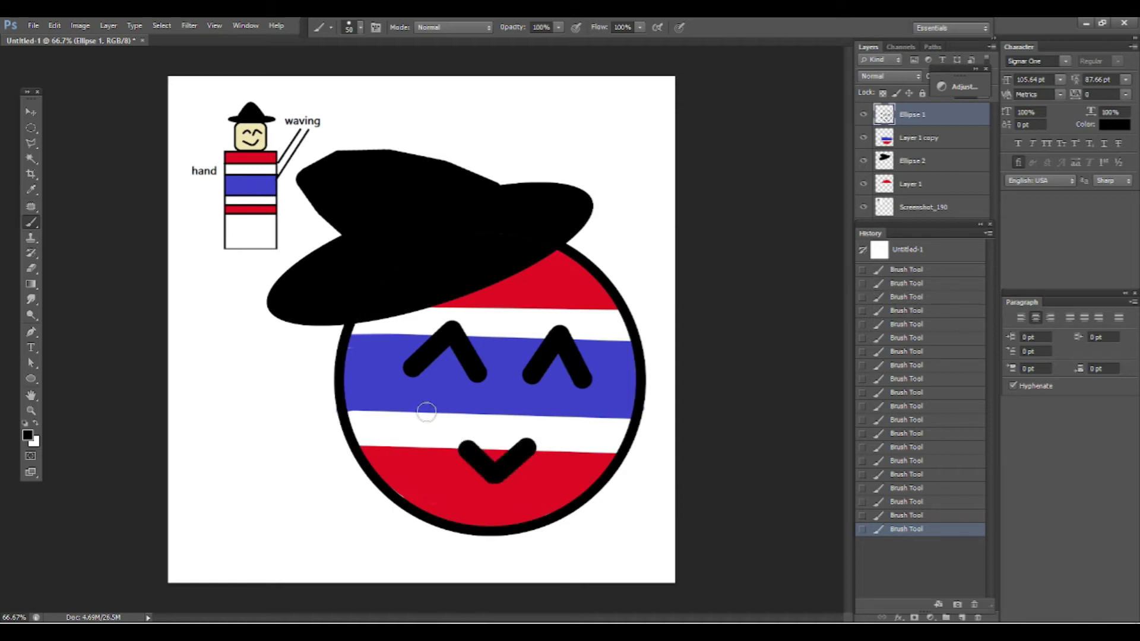
{"action": "key", "text": "t"}
{"action": "left_click", "coordinate": [362, 356]}
{"action": "key", "text": "Escape"}
{"action": "right_click", "coordinate": [678, 237]}
{"action": "left_click", "coordinate": [799, 141]}
{"action": "left_click", "coordinate": [379, 257]}
{"action": "left_click", "coordinate": [554, 27]}
{"action": "left_click", "coordinate": [538, 305]}
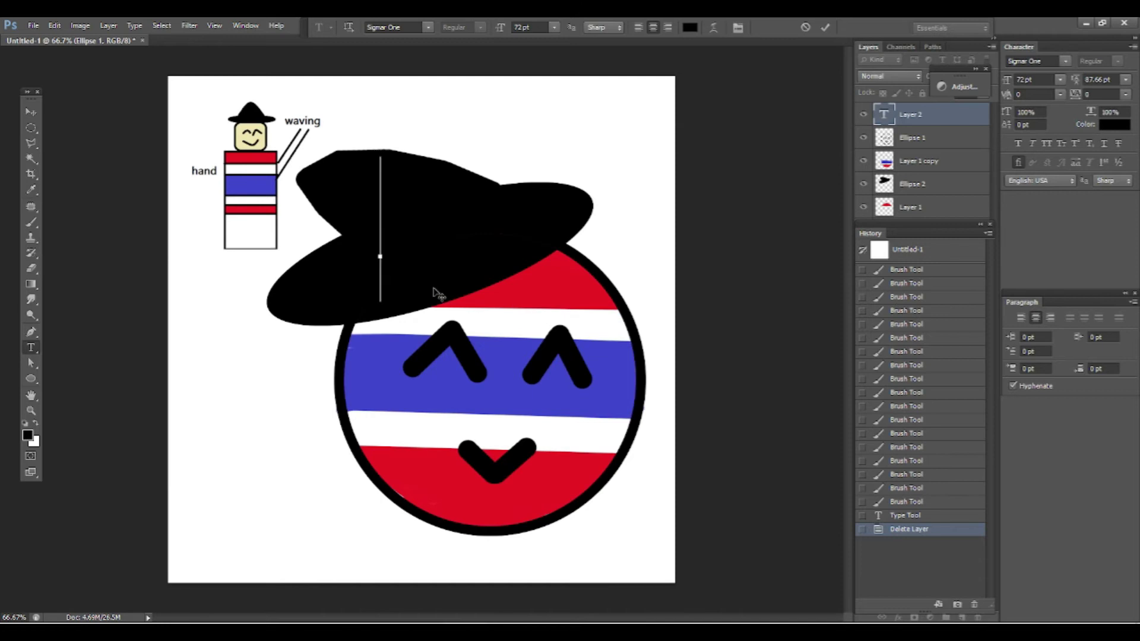
{"action": "type", "text": "WHAT'S"}
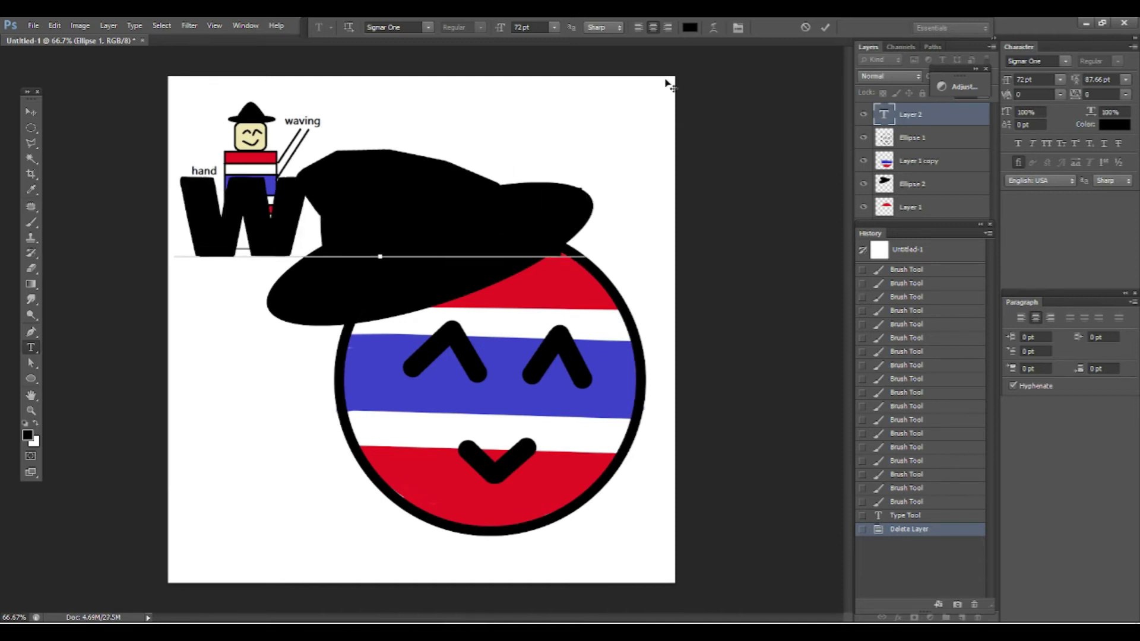
{"action": "left_click", "coordinate": [690, 27]}
{"action": "left_click", "coordinate": [920, 315]}
{"action": "left_click_drag", "start_coordinate": [428, 230], "coordinate": [427, 525]}
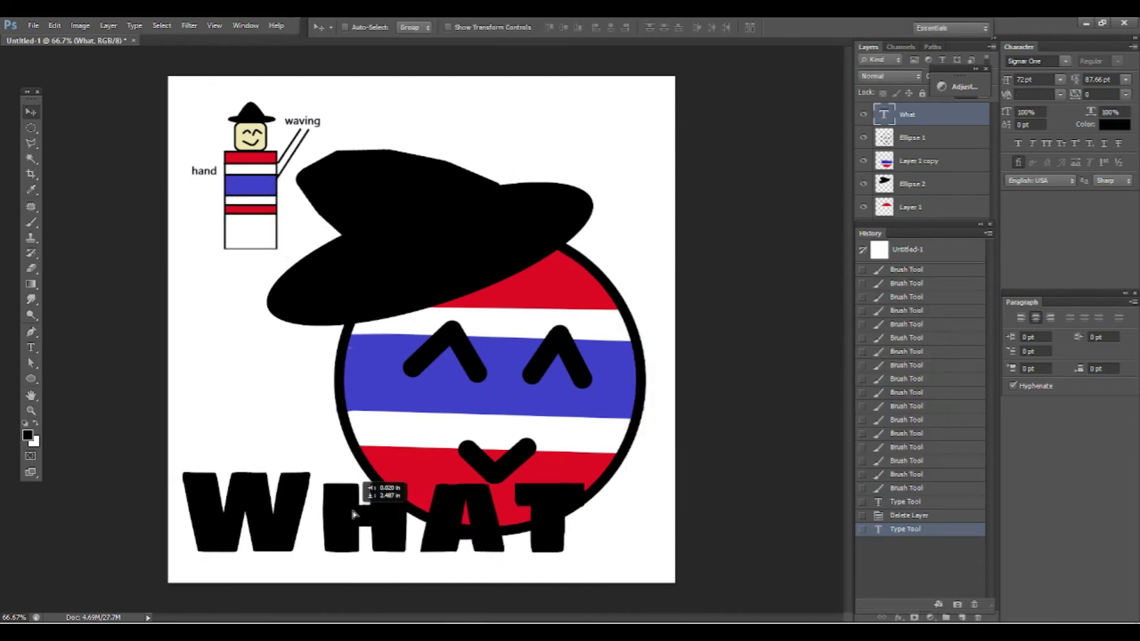
{"action": "type", "text": "T"}
{"action": "key", "text": "BackSpace"}
{"action": "type", "text": "HELL"}
{"action": "key", "text": "BackSpace"}
{"action": "key", "text": "BackSpace"}
{"action": "key", "text": "BackSpace"}
{"action": "type", "text": "DID I"}
{"action": "key", "text": "BackSpace"}
{"action": "key", "text": "BackSpace"}
{"action": "key", "text": "BackSpace"}
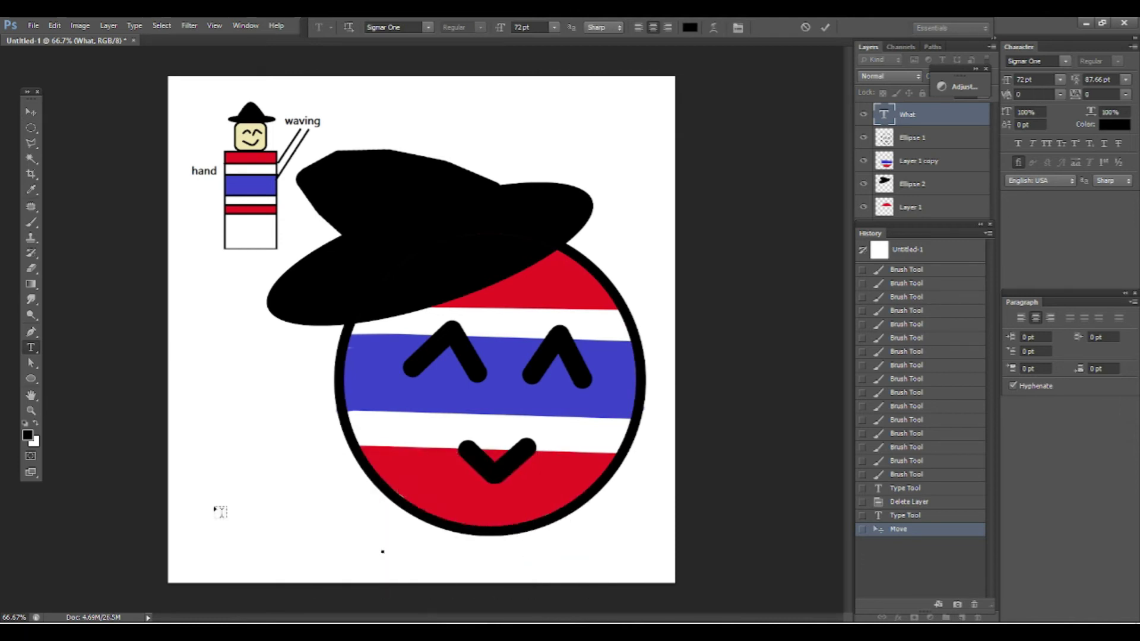
{"action": "type", "text": "JUST MAKE"}
{"action": "key", "text": "ctrl+Return"}
{"action": "key", "text": "v"}
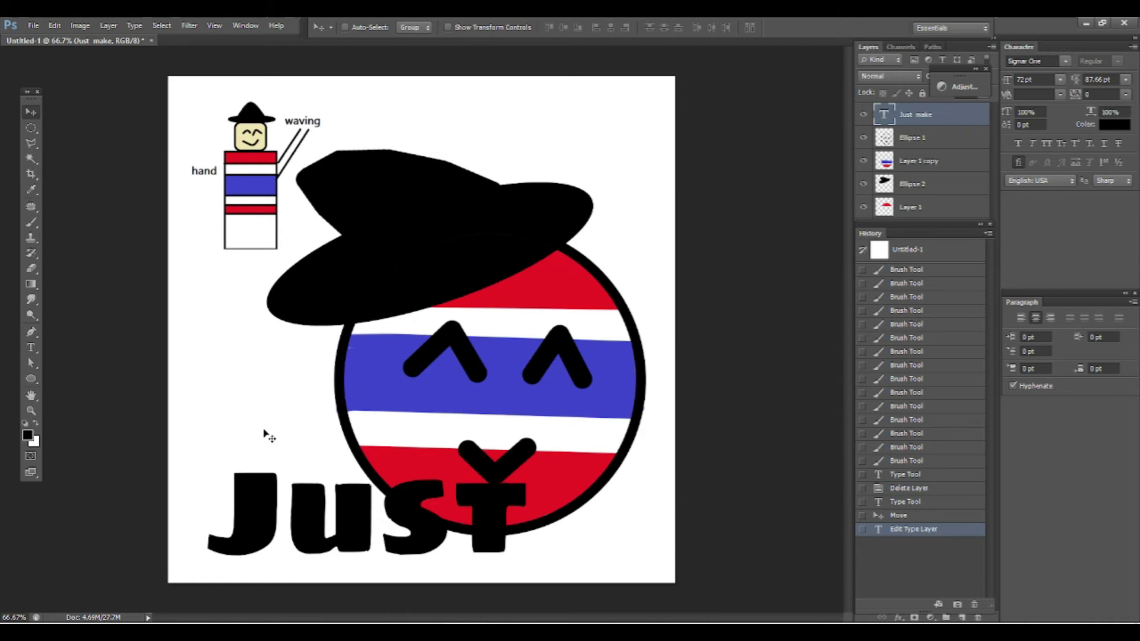
{"action": "left_click_drag", "start_coordinate": [267, 433], "coordinate": [600, 385]}
{"action": "key", "text": "Delete"}
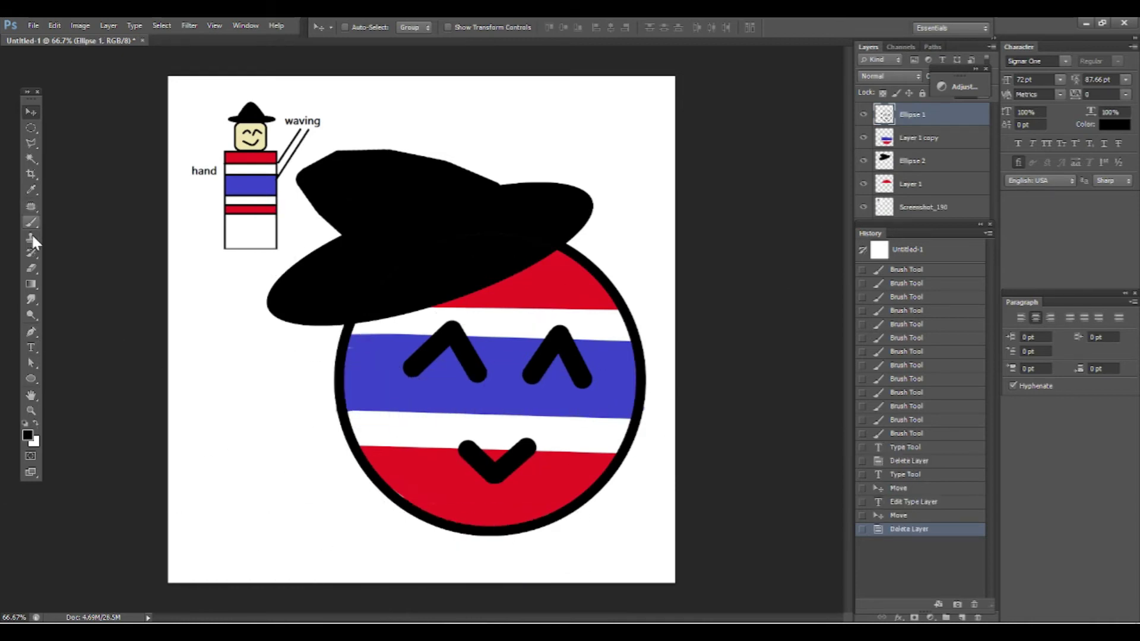
{"action": "left_click", "coordinate": [27, 435]}
{"action": "left_click", "coordinate": [440, 466]}
{"action": "left_click", "coordinate": [904, 315]}
On the red stripes layer, paint red along the hat's lower edge
{"action": "left_click", "coordinate": [911, 184]}
{"action": "key", "text": "b"}
{"action": "mouse_move", "coordinate": [507, 277]}
{"action": "left_mouse_down"}
{"action": "mouse_move", "coordinate": [445, 292]}
{"action": "mouse_move", "coordinate": [552, 251]}
{"action": "left_mouse_up"}
{"action": "left_click_drag", "start_coordinate": [475, 297], "coordinate": [444, 297]}
Pick light grey and dab a grey highlight along the hat's lower edge
{"action": "left_click", "coordinate": [444, 297]}
{"action": "key", "text": "x"}
{"action": "left_click", "coordinate": [27, 435]}
{"action": "left_click", "coordinate": [638, 346]}
{"action": "left_click", "coordinate": [903, 313]}
{"action": "left_click", "coordinate": [359, 324]}
{"action": "left_click", "coordinate": [422, 304]}
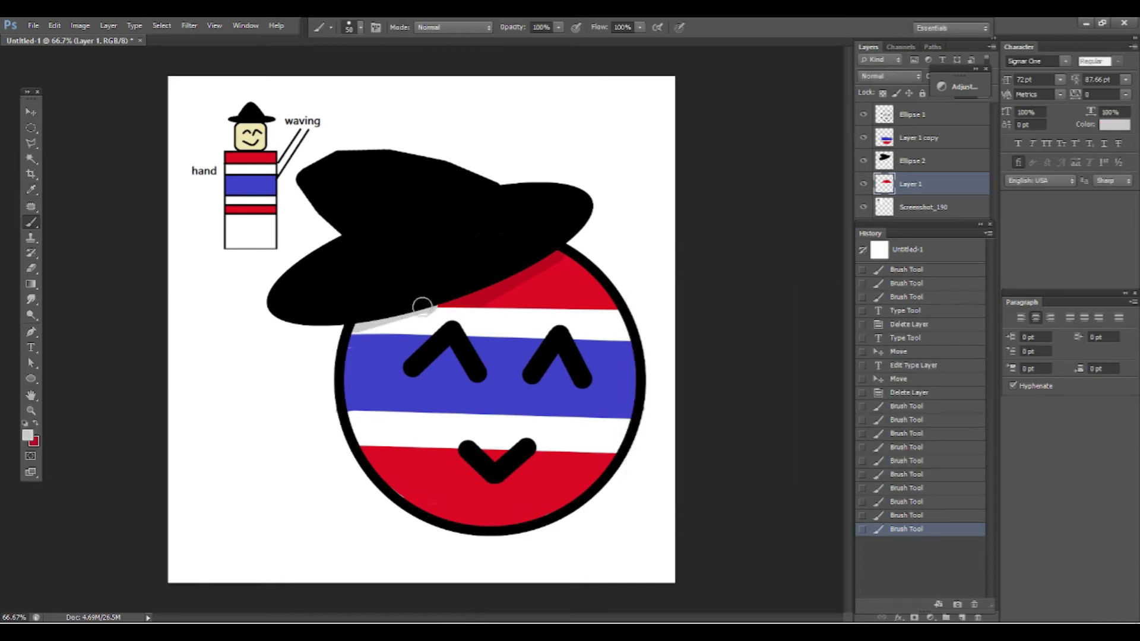
{"action": "left_click", "coordinate": [360, 325]}
{"action": "left_click", "coordinate": [432, 305]}
{"action": "left_click", "coordinate": [409, 312]}
{"action": "left_click", "coordinate": [430, 303]}
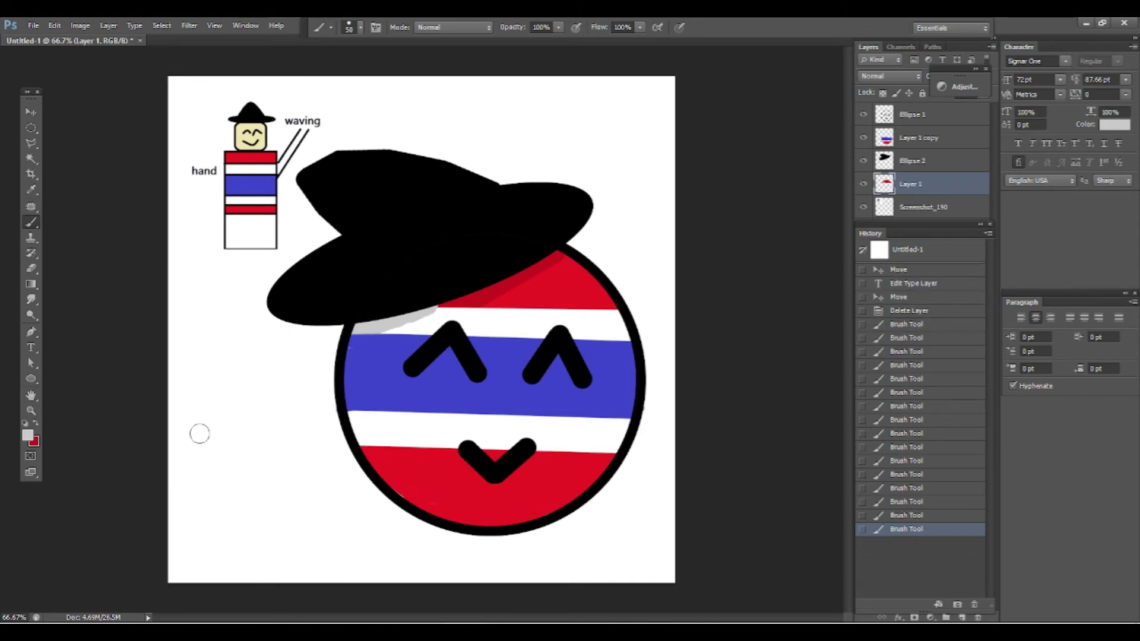
On Layer 1 copy, sample the flag's blue and paint darker blue down the left edge
{"action": "key", "text": "alt+bracketright"}
{"action": "key", "text": "alt+bracketright"}
{"action": "left_click", "coordinate": [27, 435]}
{"action": "left_click", "coordinate": [382, 374]}
{"action": "key", "text": "Return"}
{"action": "left_click", "coordinate": [356, 341]}
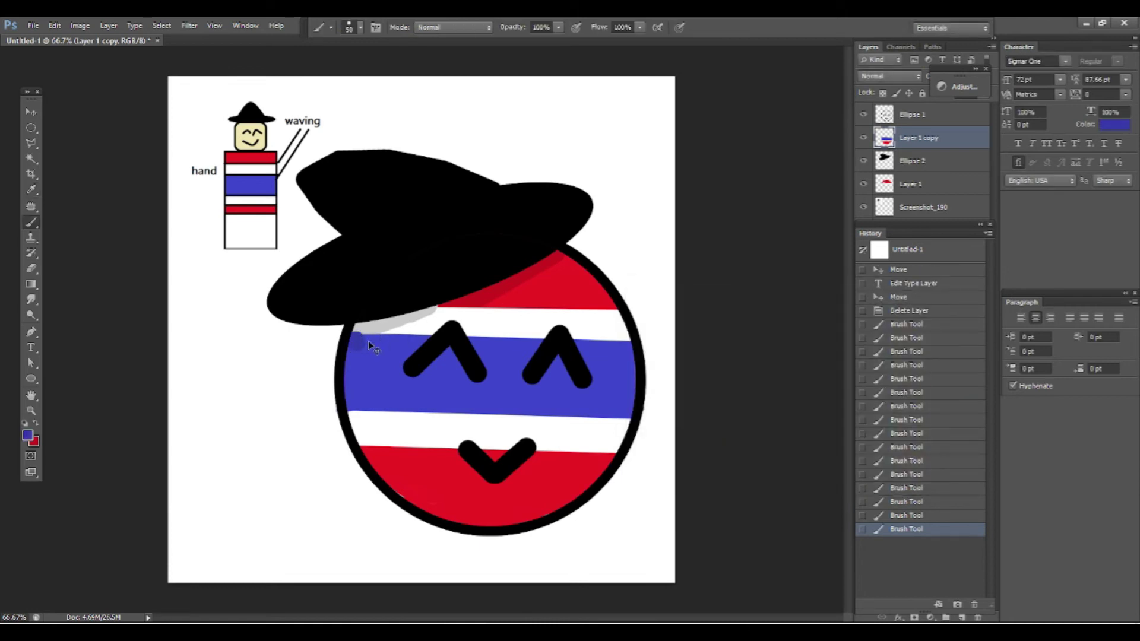
{"action": "left_click_drag", "start_coordinate": [356, 344], "coordinate": [353, 407]}
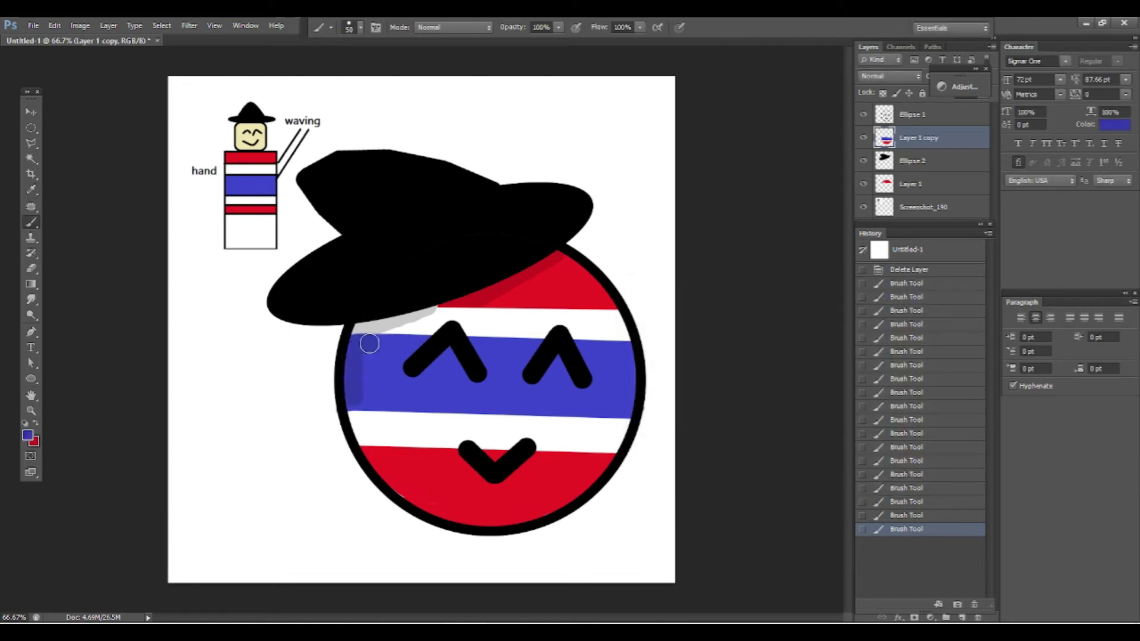
Choose light grey with a 48 px brush, then swap red in as the paint colour
{"action": "left_click", "coordinate": [354, 27]}
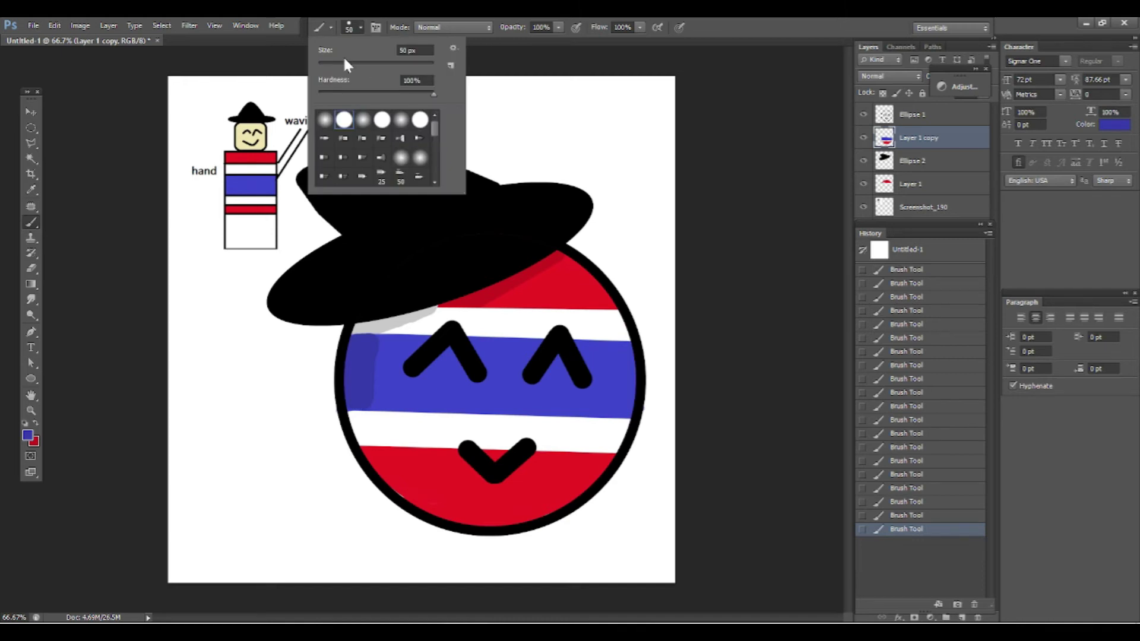
{"action": "key", "text": "Return"}
{"action": "left_click", "coordinate": [28, 435]}
{"action": "left_click", "coordinate": [640, 371]}
{"action": "left_click", "coordinate": [908, 316]}
{"action": "left_click", "coordinate": [361, 26]}
{"action": "left_click_drag", "start_coordinate": [317, 63], "coordinate": [345, 63]}
{"action": "key", "text": "Return"}
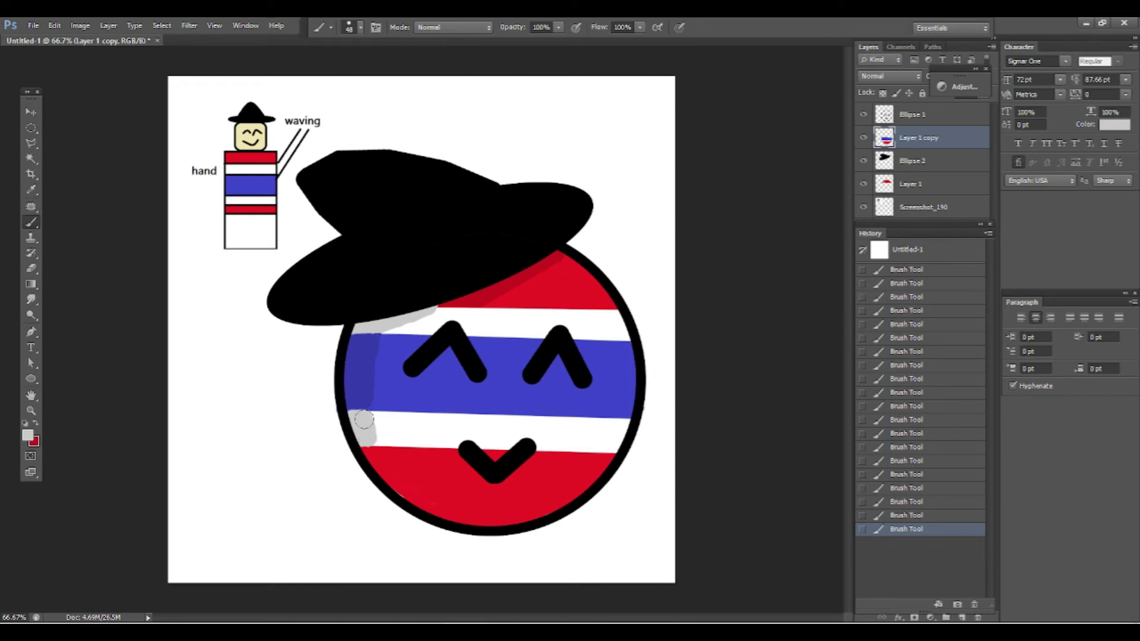
{"action": "left_click", "coordinate": [34, 425]}
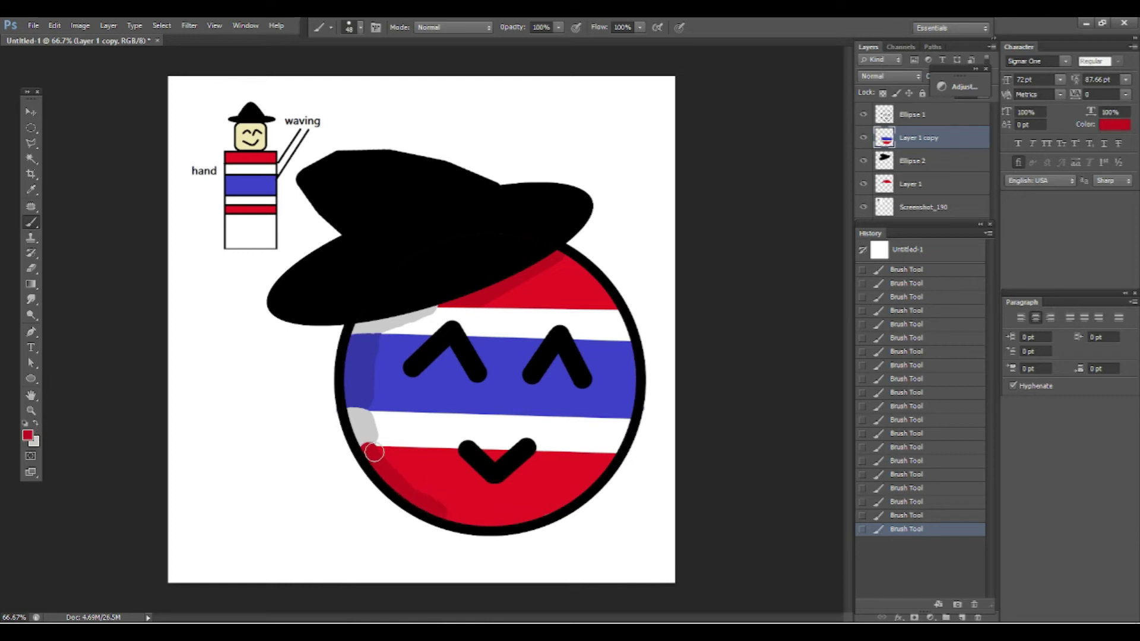
Swap the paint and background colours and return to the Brush tool
{"action": "left_click", "coordinate": [28, 437]}
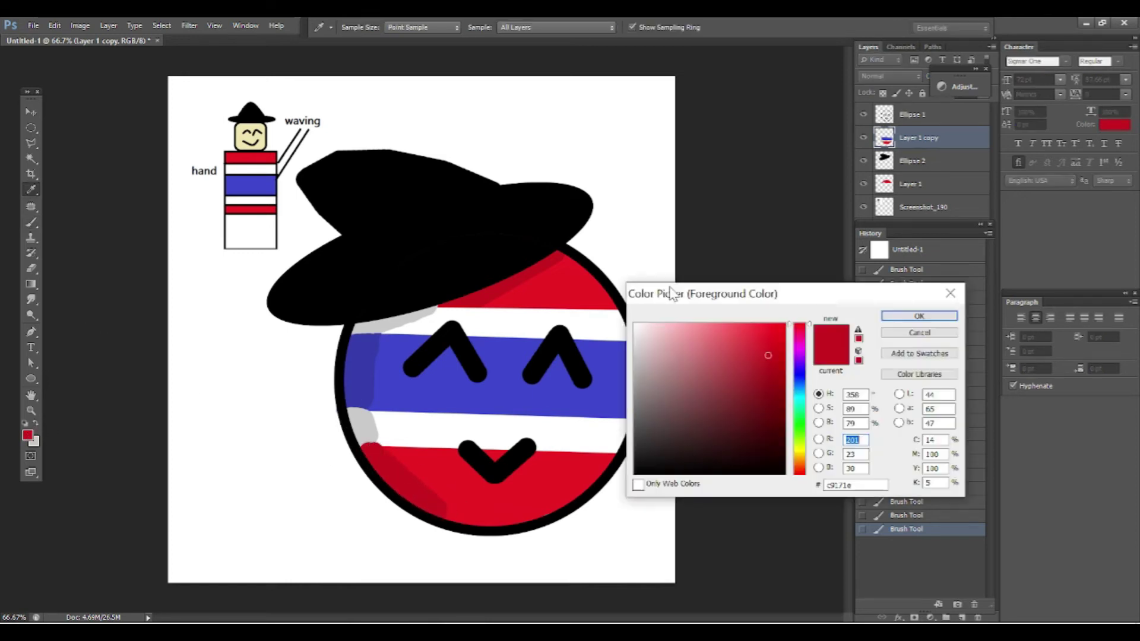
{"action": "left_click", "coordinate": [919, 316]}
{"action": "left_click", "coordinate": [36, 424]}
{"action": "left_click", "coordinate": [27, 437]}
{"action": "key", "text": "Return"}
{"action": "key", "text": "b"}
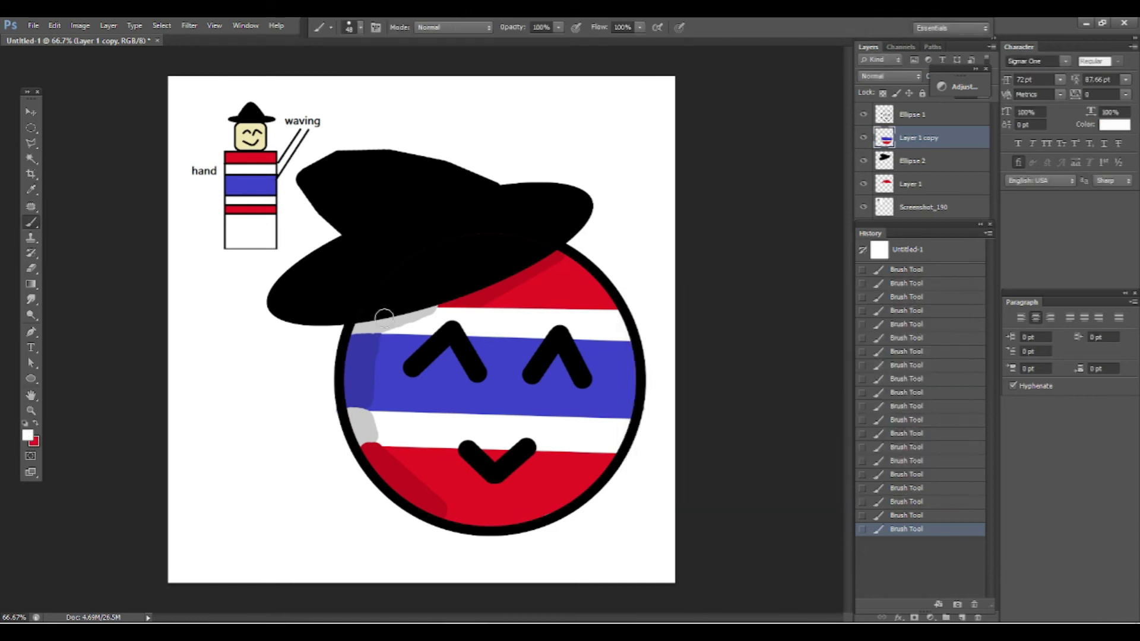
{"action": "left_click", "coordinate": [361, 27]}
{"action": "left_click", "coordinate": [389, 329]}
On Layer 1, revert the last few brush strokes in History and repaint touch-ups near the left white stripe
{"action": "left_click", "coordinate": [912, 185]}
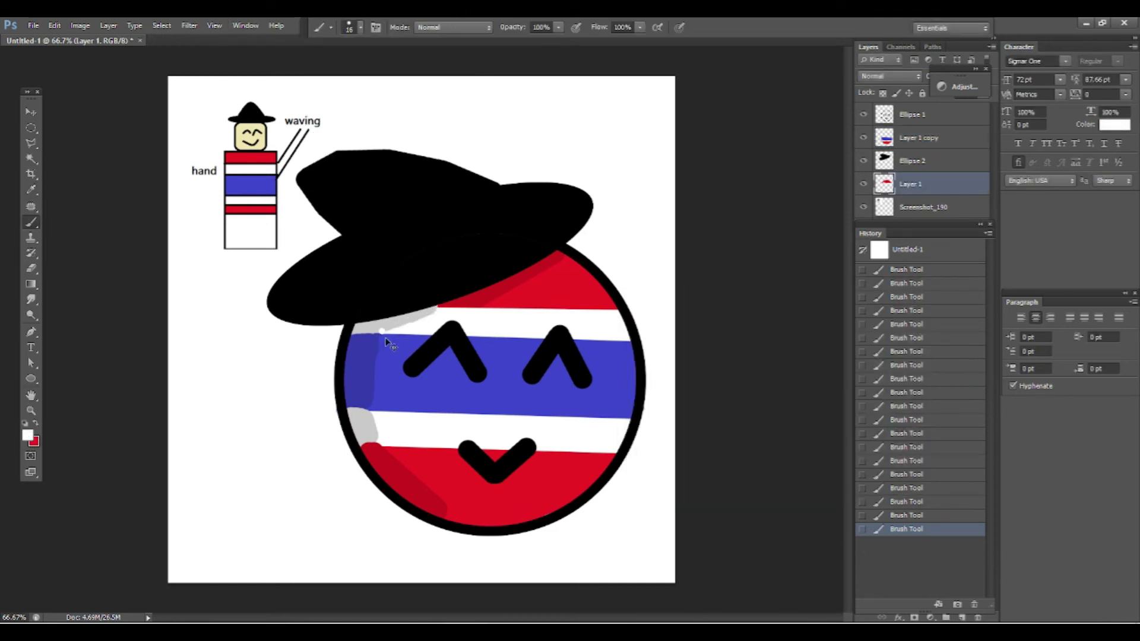
{"action": "left_click", "coordinate": [914, 502]}
{"action": "key", "text": "ctrl+shift+z"}
{"action": "key", "text": "ctrl+shift+z"}
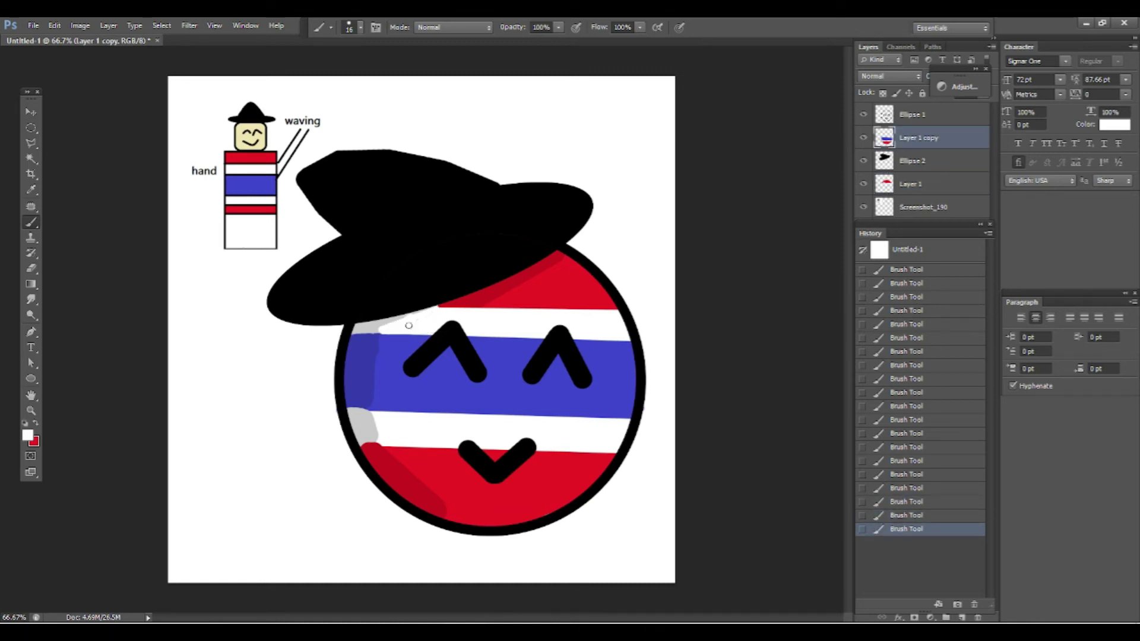
{"action": "left_click_drag", "start_coordinate": [901, 509], "coordinate": [914, 434]}
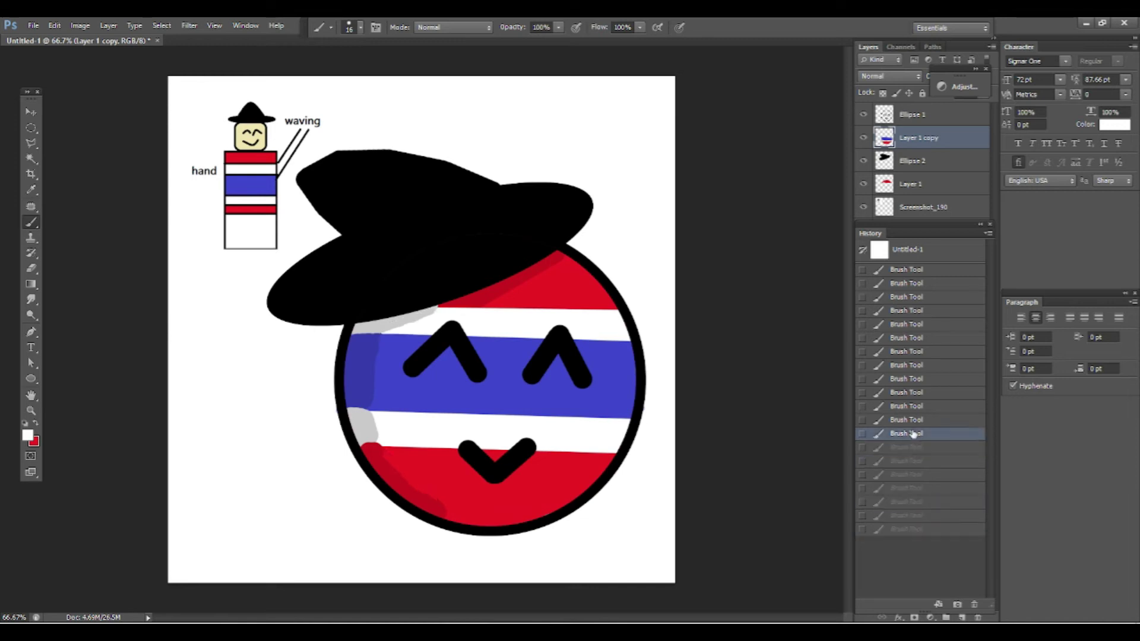
{"action": "left_click", "coordinate": [377, 454]}
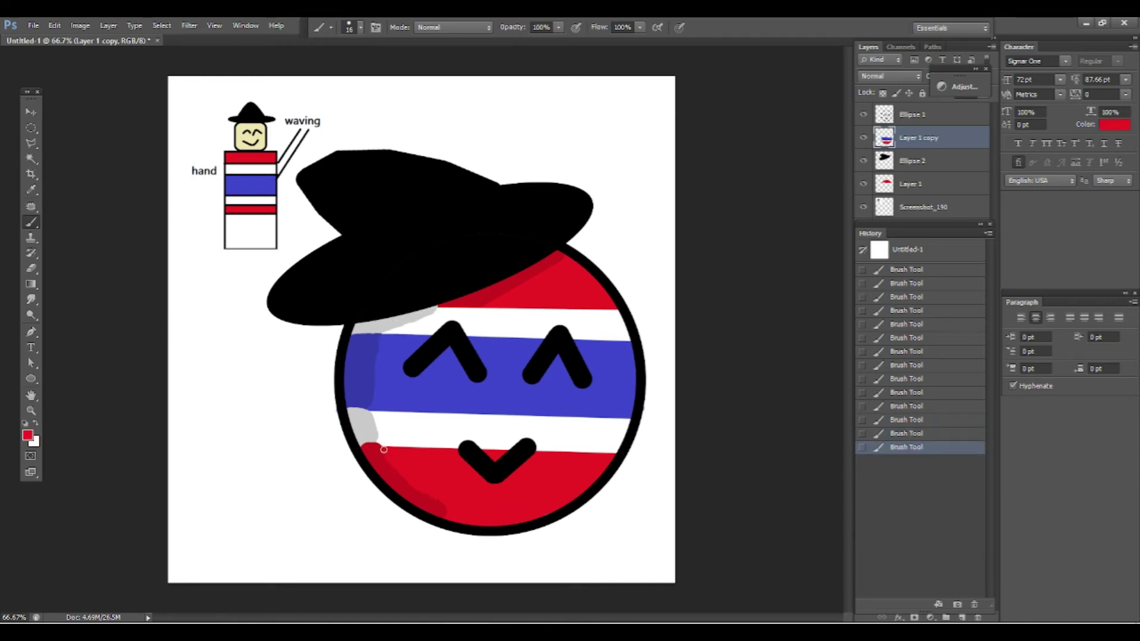
{"action": "left_click", "coordinate": [36, 422]}
{"action": "left_click", "coordinate": [372, 410]}
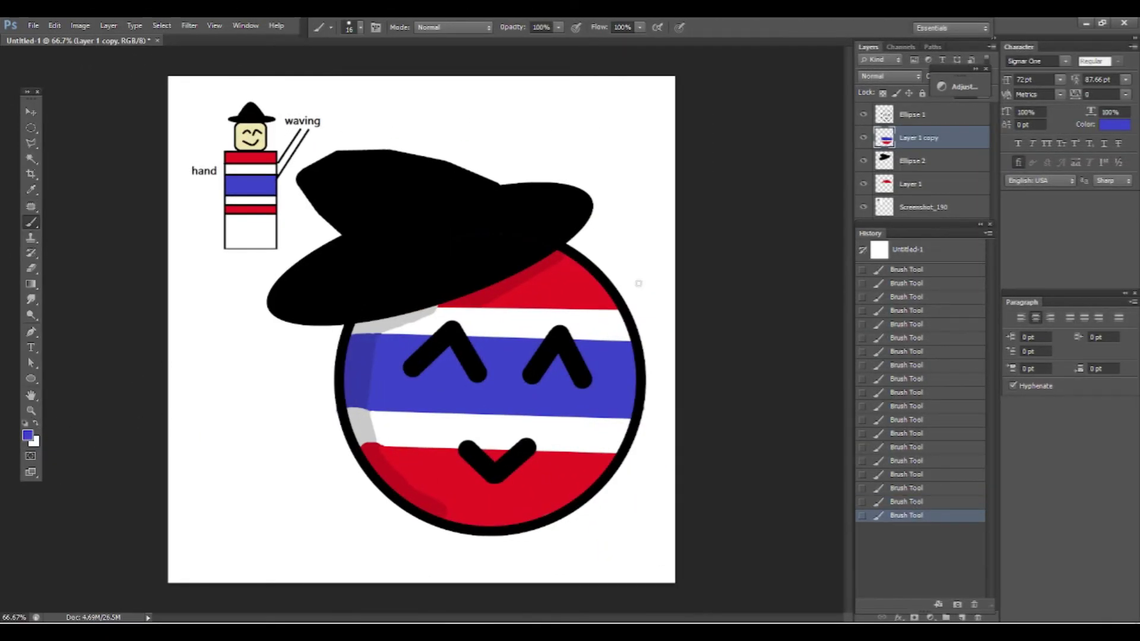
Merge Ellipse 1 and the ball copy down into Layer 1
{"action": "key", "text": "u"}
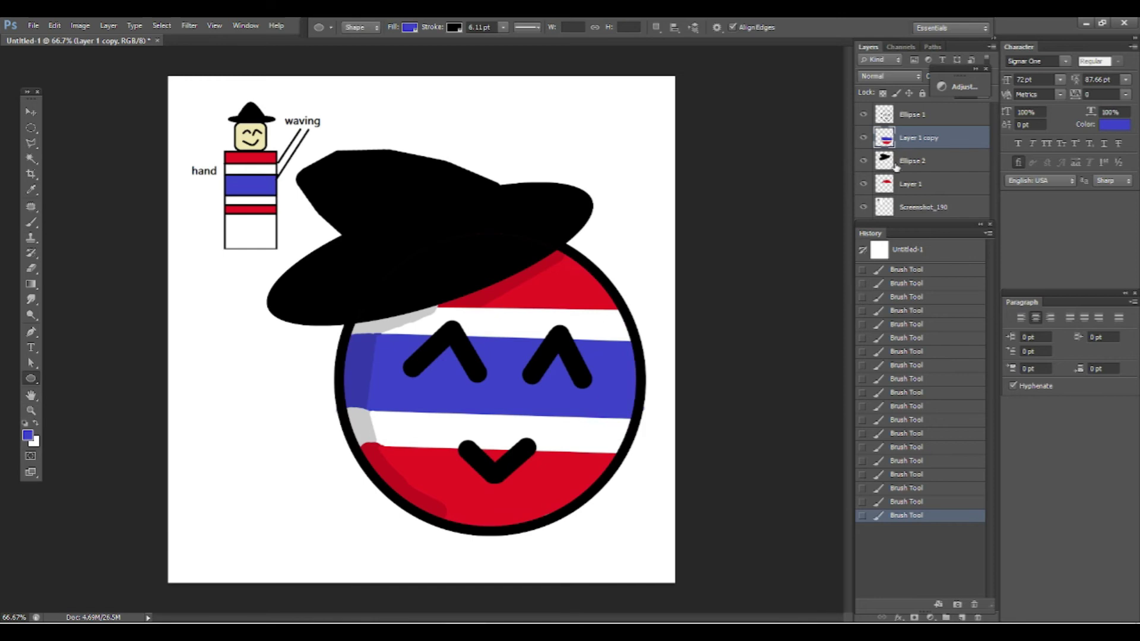
{"action": "right_click", "coordinate": [875, 119]}
{"action": "left_click", "coordinate": [914, 451]}
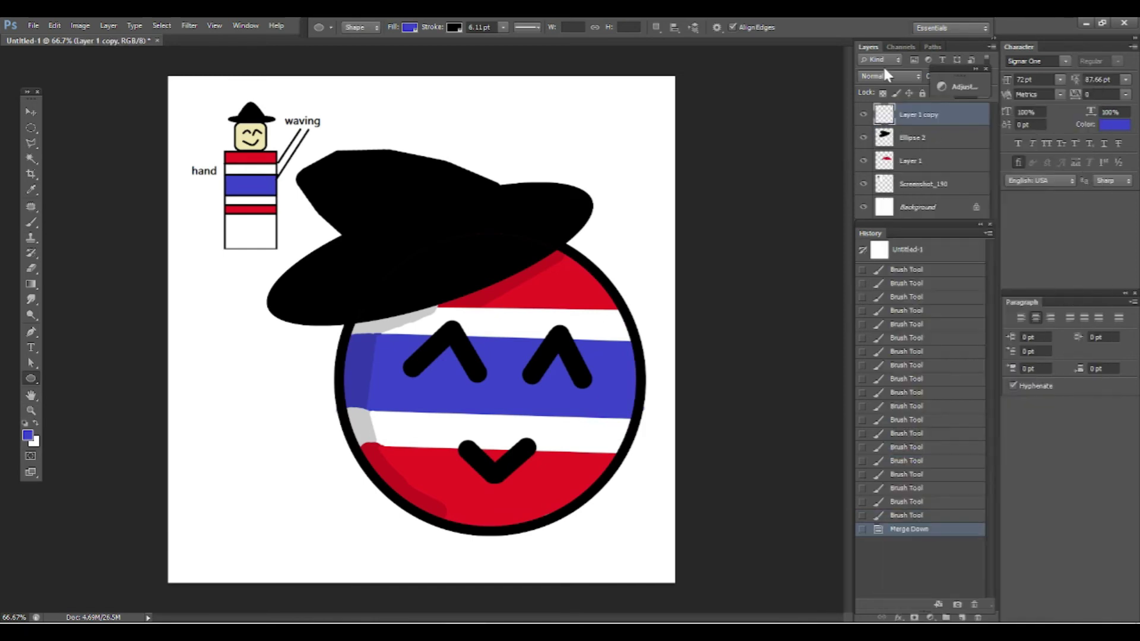
{"action": "right_click", "coordinate": [922, 151]}
{"action": "left_click", "coordinate": [974, 447]}
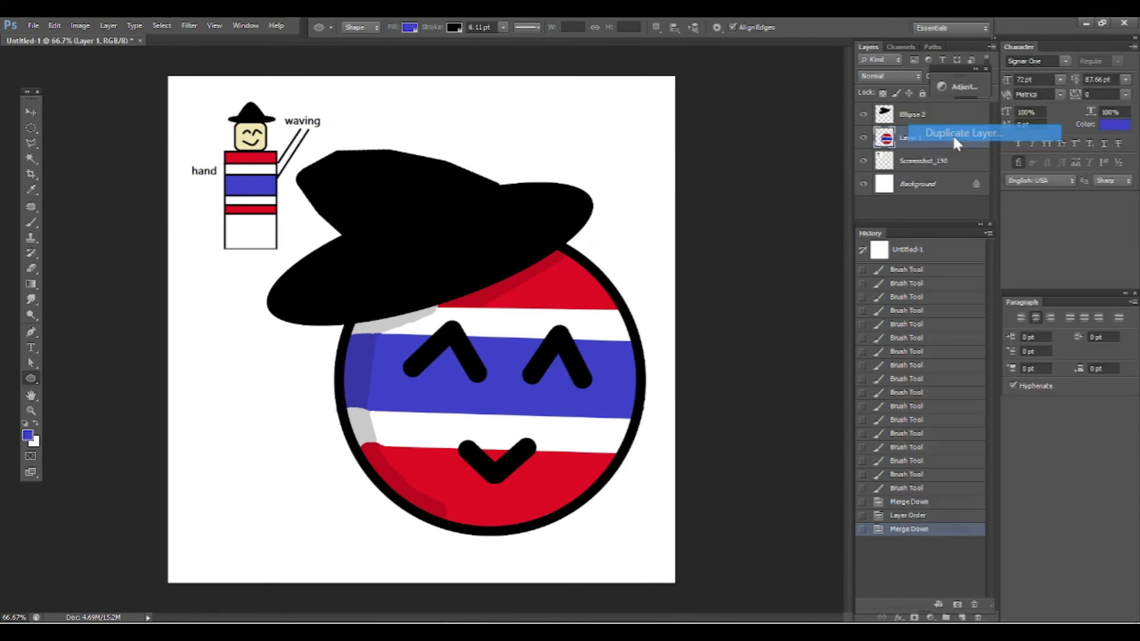
Duplicate the ball layer, shrink the copy to about 29%, and move it to the lower left
{"action": "left_click_drag", "start_coordinate": [914, 137], "coordinate": [962, 605]}
{"action": "left_click", "coordinate": [31, 128]}
{"action": "right_click", "coordinate": [531, 216]}
{"action": "left_click", "coordinate": [615, 355]}
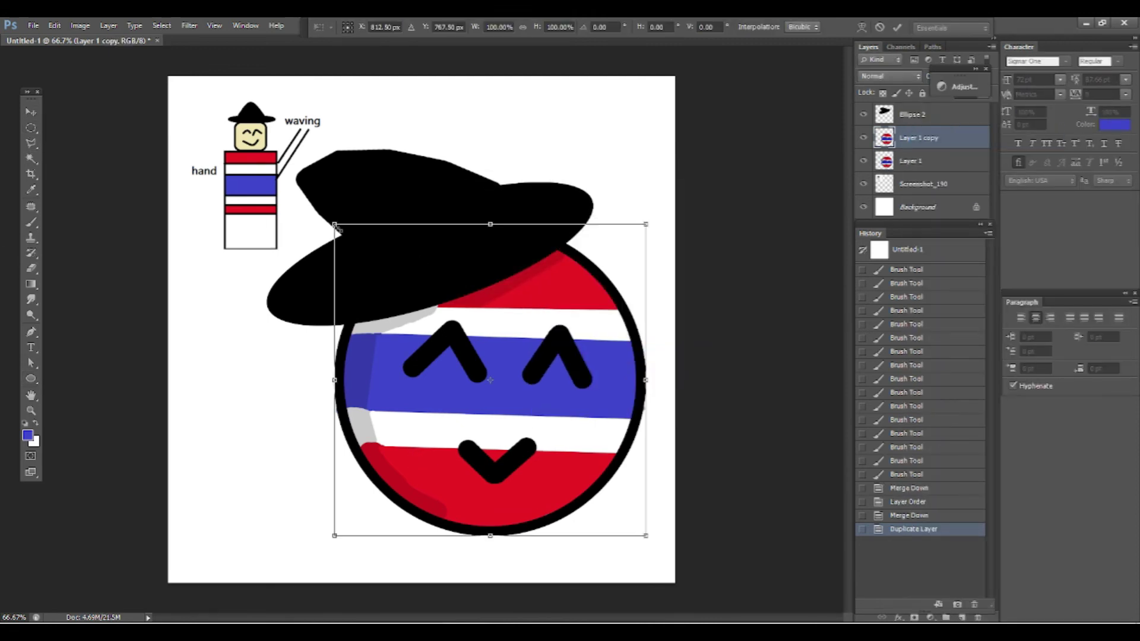
{"action": "left_click_drag", "start_coordinate": [334, 225], "coordinate": [556, 446]}
{"action": "left_click_drag", "start_coordinate": [601, 490], "coordinate": [303, 503]}
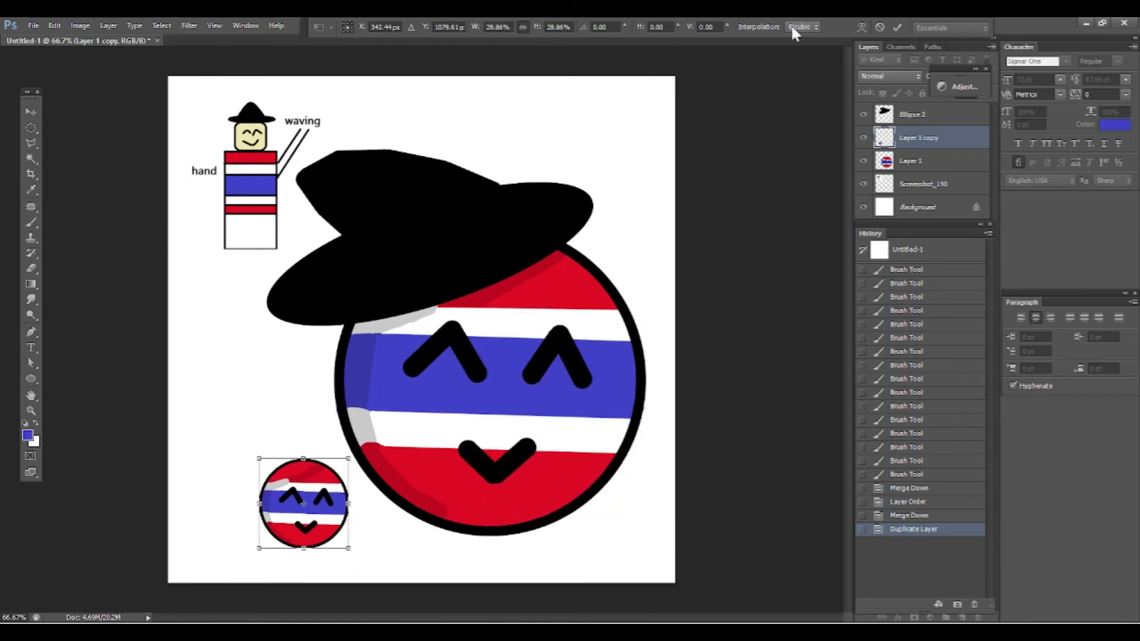
{"action": "left_click", "coordinate": [897, 27]}
Zoom in on the small ball and paint blue over its eyes
{"action": "left_click", "coordinate": [31, 410]}
{"action": "key", "text": "ctrl+minus"}
{"action": "key", "text": "ctrl+minus"}
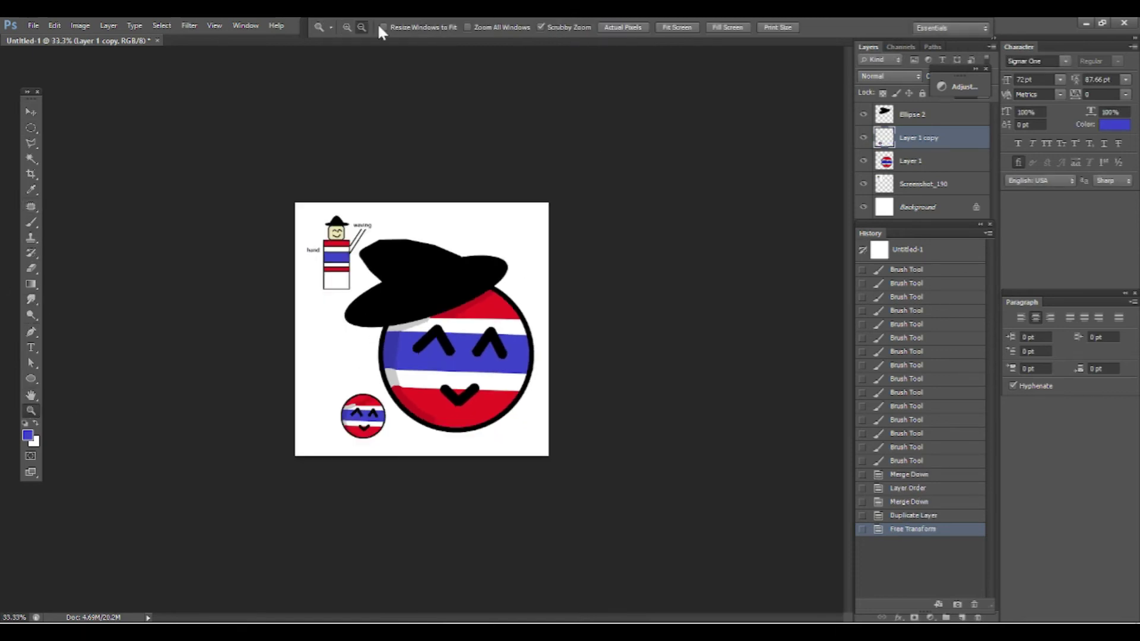
{"action": "left_click", "coordinate": [366, 478]}
{"action": "left_click", "coordinate": [366, 478]}
{"action": "left_click", "coordinate": [366, 478]}
{"action": "left_click", "coordinate": [366, 478]}
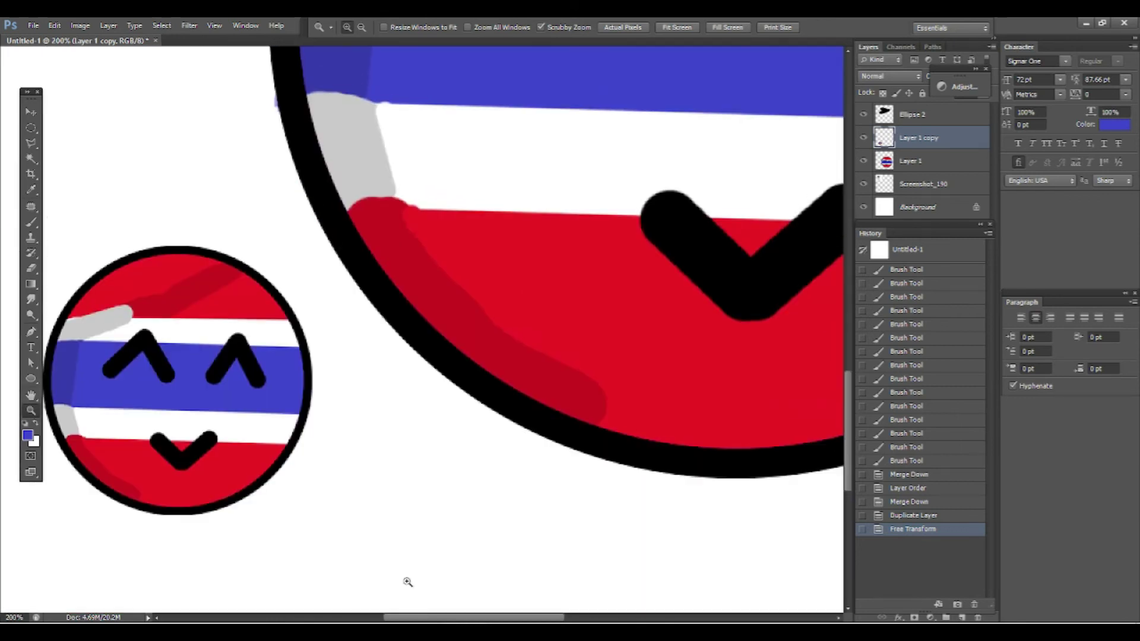
{"action": "scroll", "coordinate": [408, 582], "scroll_direction": "left", "scroll_amount": 3}
{"action": "left_click", "coordinate": [31, 222]}
{"action": "mouse_move", "coordinate": [261, 350]}
{"action": "left_mouse_down"}
{"action": "mouse_move", "coordinate": [238, 374]}
{"action": "mouse_move", "coordinate": [344, 368]}
{"action": "mouse_move", "coordinate": [336, 380]}
{"action": "mouse_move", "coordinate": [383, 350]}
{"action": "mouse_move", "coordinate": [254, 356]}
{"action": "mouse_move", "coordinate": [306, 379]}
{"action": "left_mouse_up"}
{"action": "left_click", "coordinate": [27, 435]}
Paint red over the small ball's mouth and white over its eye bumps and grey patch
{"action": "left_click", "coordinate": [901, 315]}
{"action": "mouse_move", "coordinate": [284, 453]}
{"action": "left_mouse_down"}
{"action": "mouse_move", "coordinate": [344, 451]}
{"action": "mouse_move", "coordinate": [287, 453]}
{"action": "mouse_move", "coordinate": [335, 472]}
{"action": "mouse_move", "coordinate": [333, 445]}
{"action": "mouse_move", "coordinate": [347, 451]}
{"action": "left_mouse_up"}
{"action": "left_click_drag", "start_coordinate": [269, 297], "coordinate": [358, 281]}
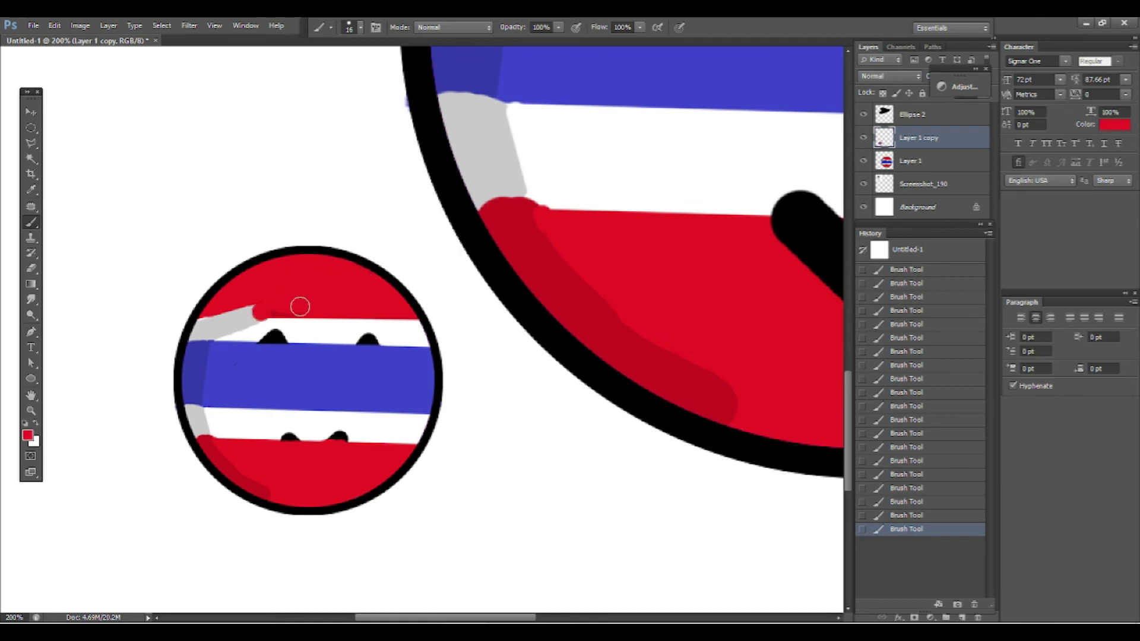
{"action": "key", "text": "ctrl+z"}
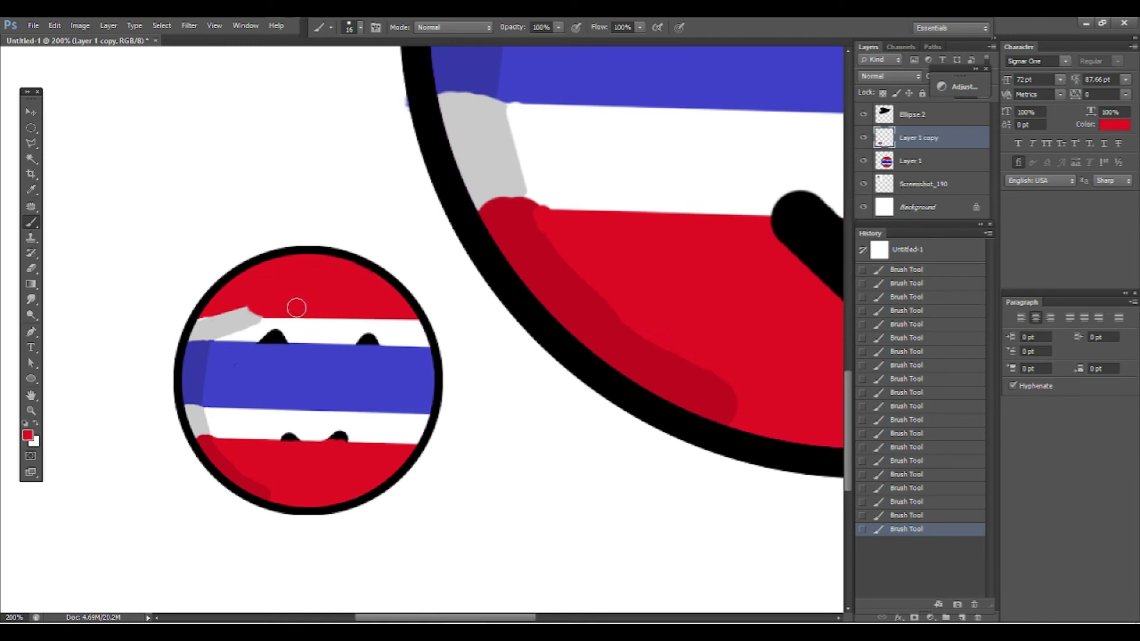
{"action": "left_click", "coordinate": [35, 423]}
{"action": "left_click_drag", "start_coordinate": [262, 333], "coordinate": [387, 335]}
{"action": "key", "text": "x"}
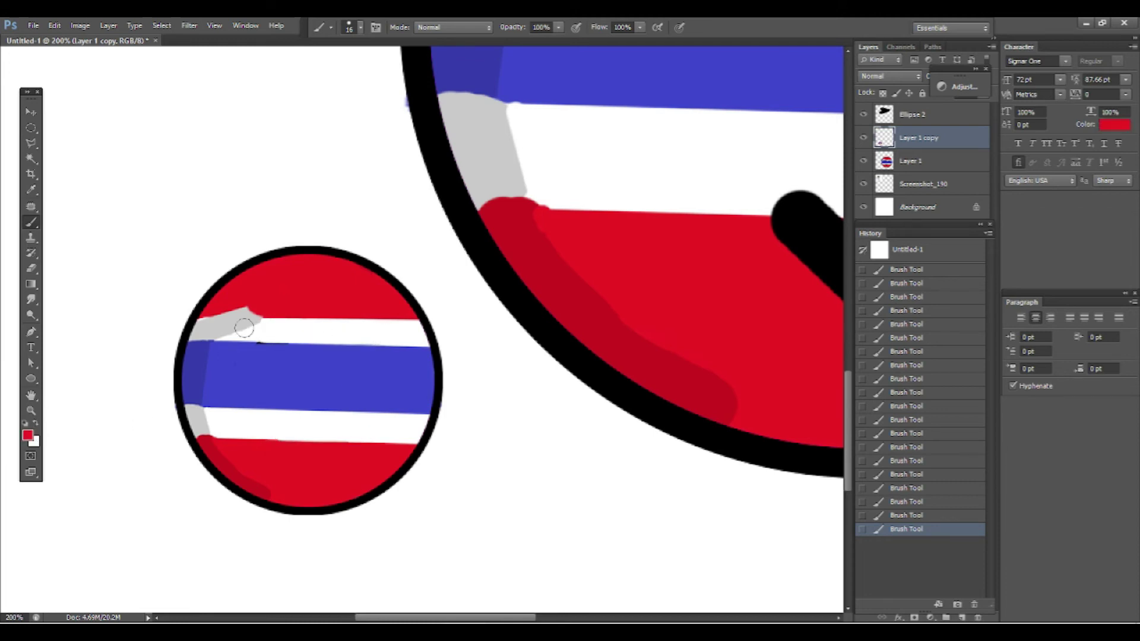
{"action": "left_click_drag", "start_coordinate": [224, 331], "coordinate": [250, 321]}
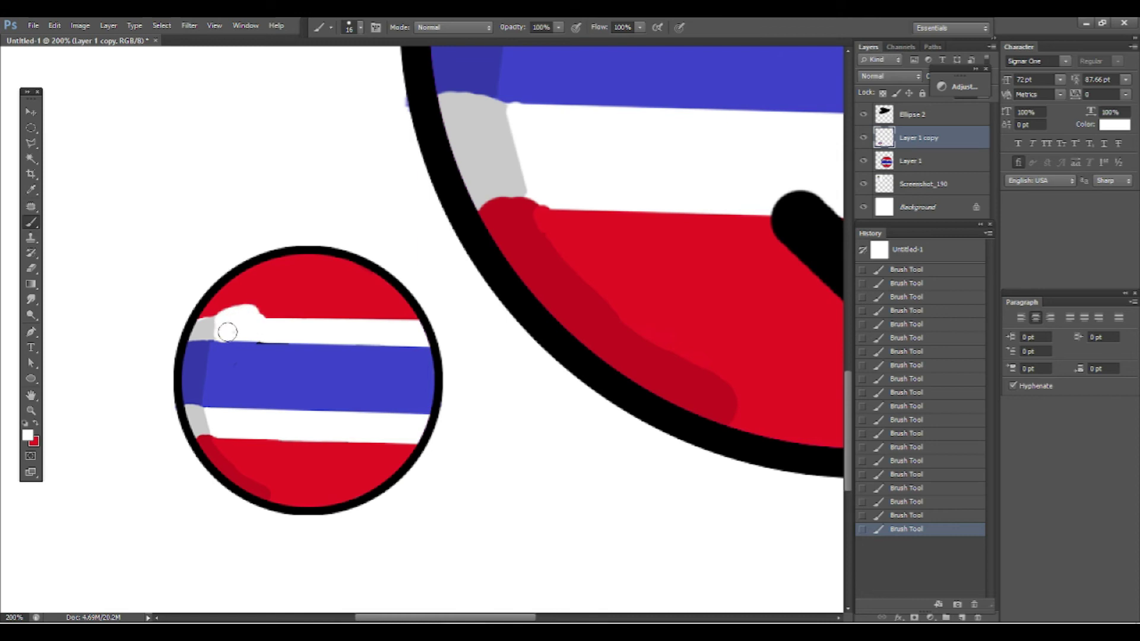
Restore light grey at the stripe's left end and paint red over the white bump above it
{"action": "left_click", "coordinate": [31, 433]}
{"action": "left_click", "coordinate": [196, 330]}
{"action": "key", "text": "Return"}
{"action": "left_click", "coordinate": [206, 326]}
{"action": "key", "text": "x"}
{"action": "left_click_drag", "start_coordinate": [240, 318], "coordinate": [273, 308]}
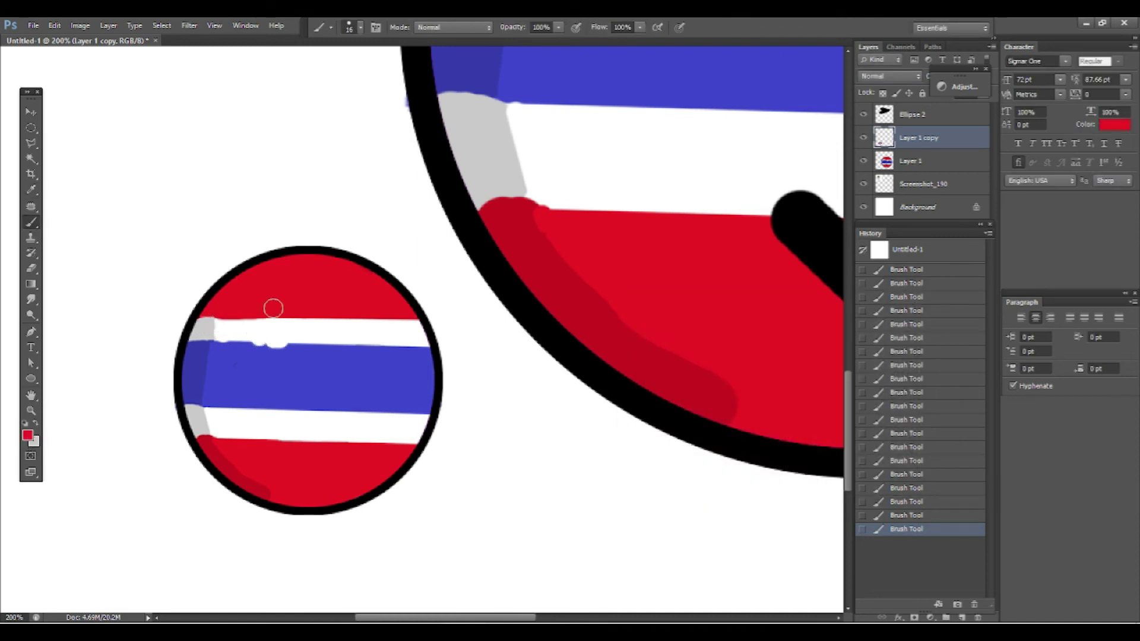
{"action": "left_click", "coordinate": [35, 421]}
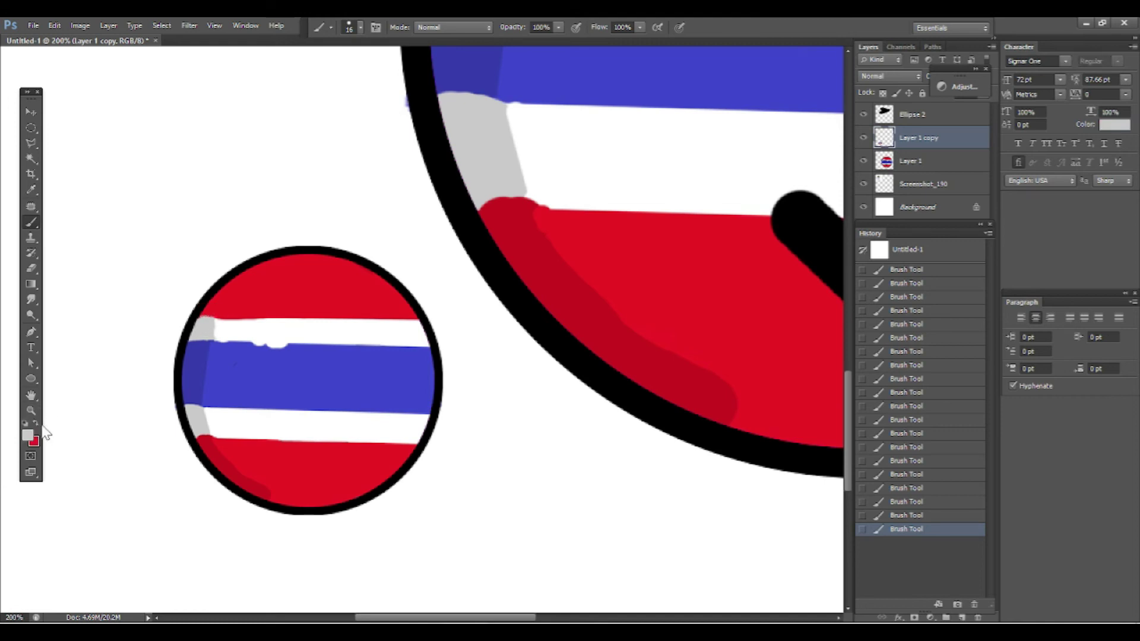
{"action": "left_click", "coordinate": [27, 436]}
{"action": "left_click", "coordinate": [256, 350]}
{"action": "key", "text": "Return"}
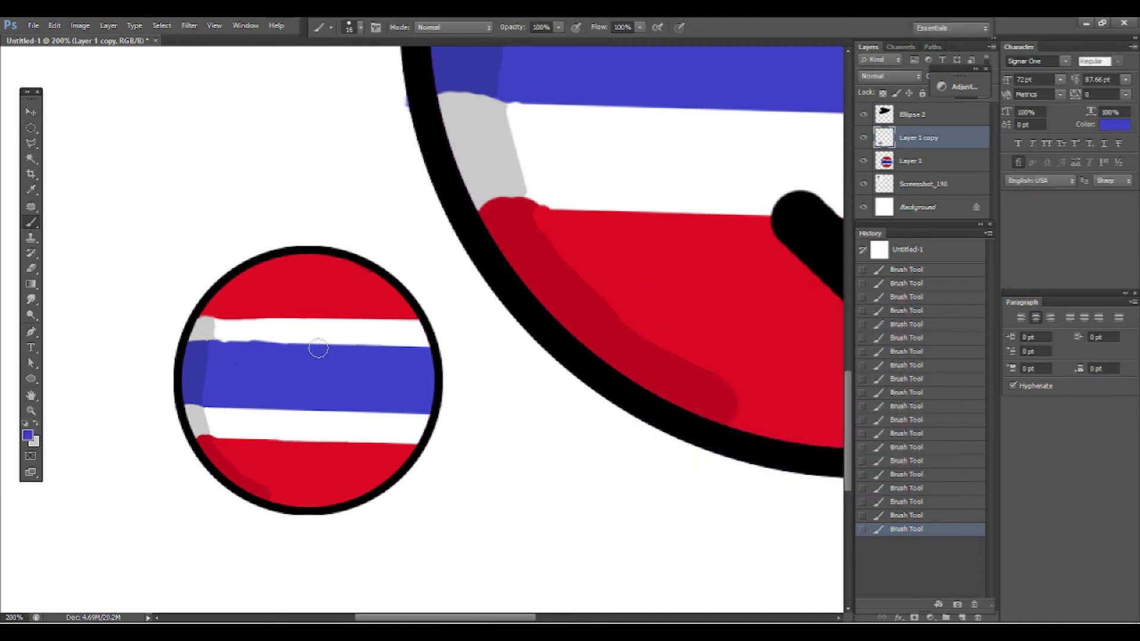
Sample the ball's red and brush dark red shading along its top edge on a new layer
{"action": "left_click", "coordinate": [28, 435]}
{"action": "left_click", "coordinate": [290, 453]}
{"action": "key", "text": "Return"}
{"action": "left_click", "coordinate": [27, 436]}
{"action": "key", "text": "Return"}
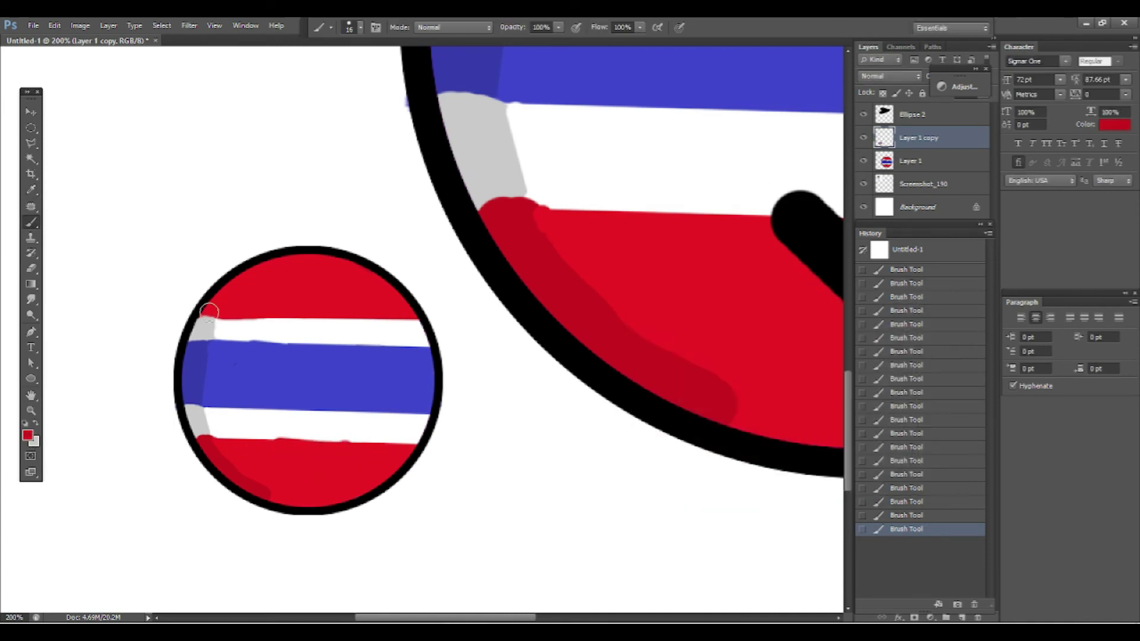
{"action": "left_click", "coordinate": [962, 617]}
{"action": "left_click_drag", "start_coordinate": [202, 313], "coordinate": [304, 257]}
{"action": "left_click_drag", "start_coordinate": [202, 308], "coordinate": [326, 254]}
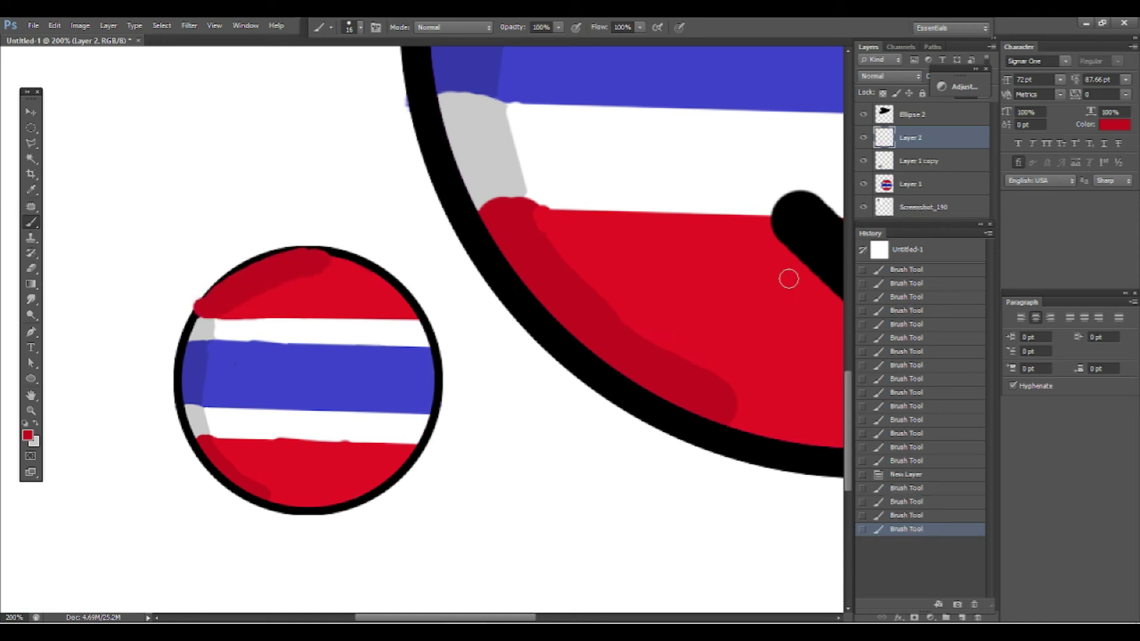
Try Magic Wand selections on several regions of the small ball, deselecting each time
{"action": "left_click", "coordinate": [905, 188]}
{"action": "left_click", "coordinate": [31, 159]}
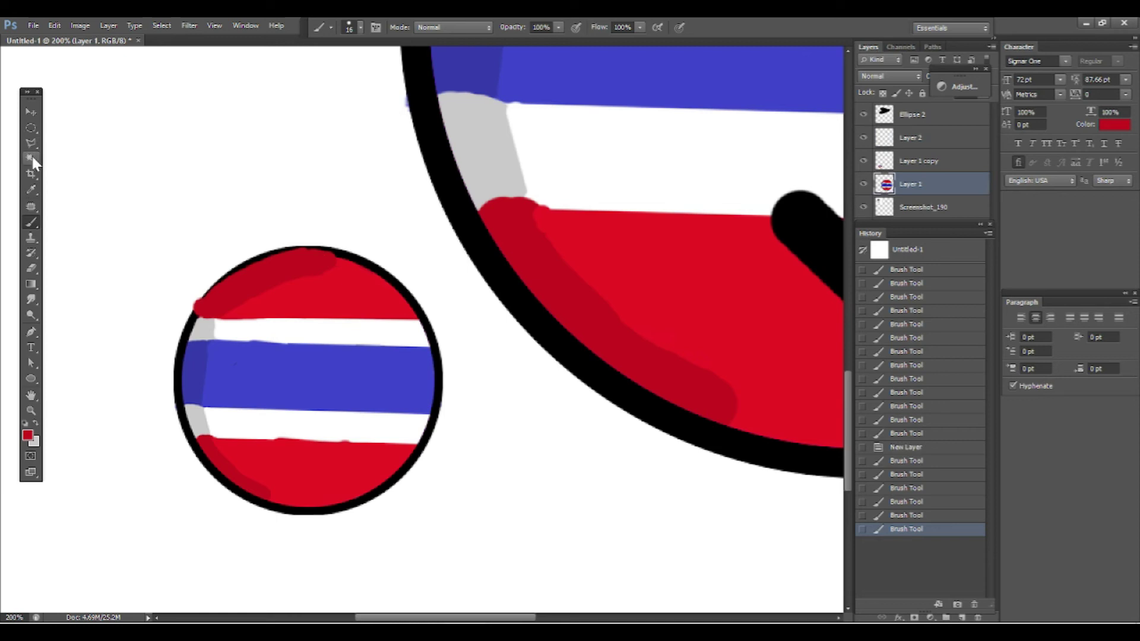
{"action": "left_click", "coordinate": [810, 221]}
{"action": "key", "text": "ctrl+d"}
{"action": "scroll", "coordinate": [221, 198], "scroll_direction": "down", "scroll_amount": 3}
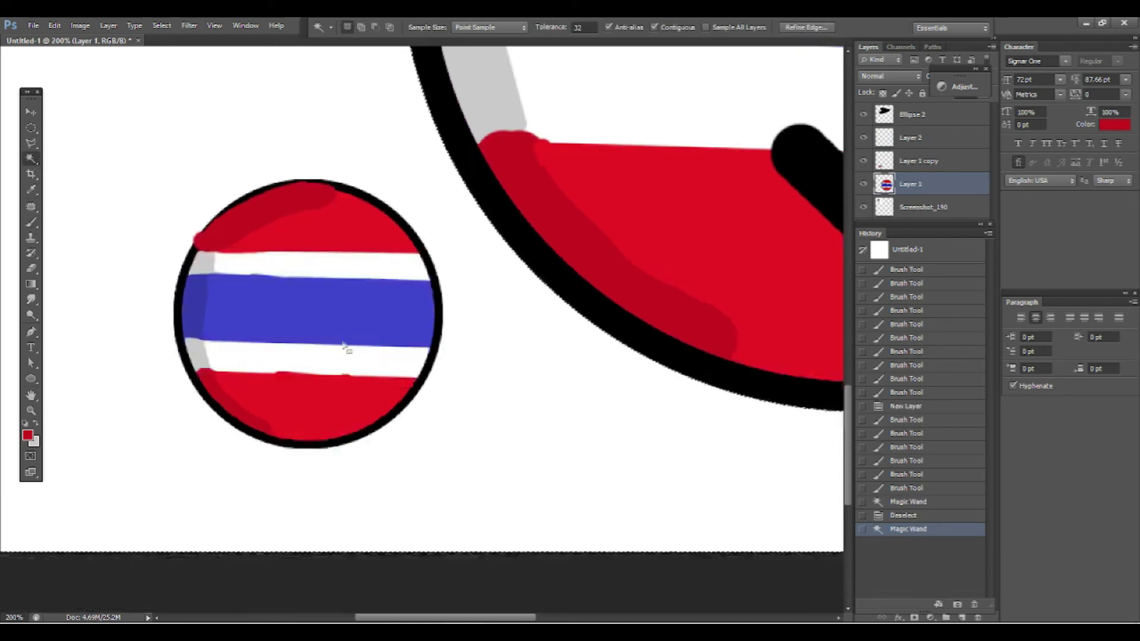
{"action": "left_click", "coordinate": [221, 197]}
{"action": "key", "text": "ctrl+d"}
{"action": "left_click", "coordinate": [192, 238]}
{"action": "key", "text": "ctrl+d"}
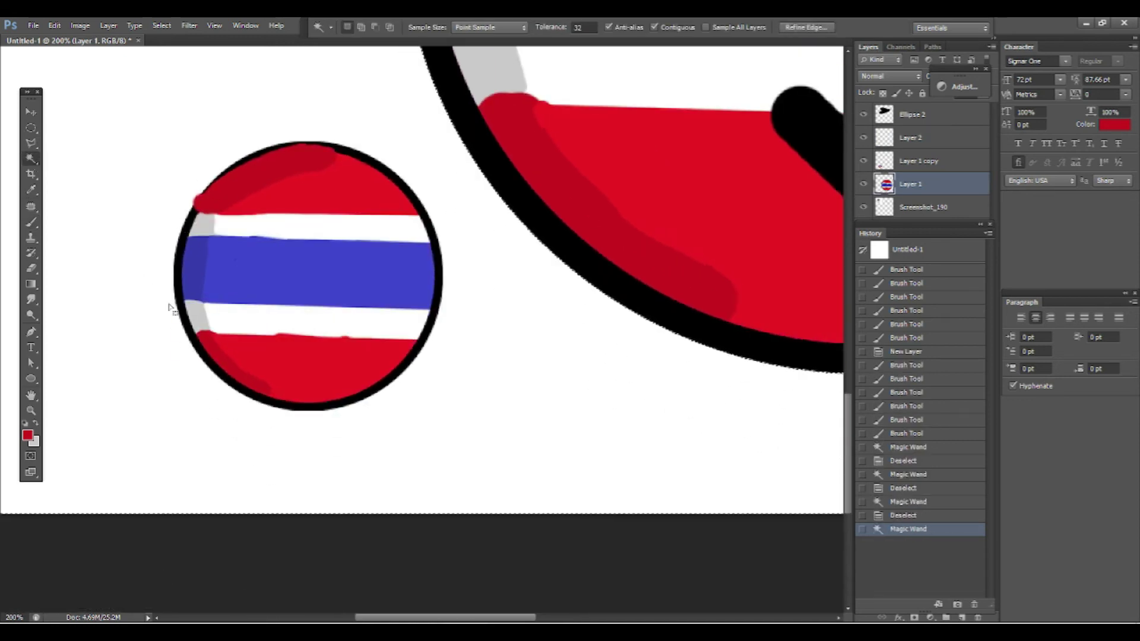
{"action": "key", "text": "ctrl+d"}
{"action": "left_click", "coordinate": [907, 159]}
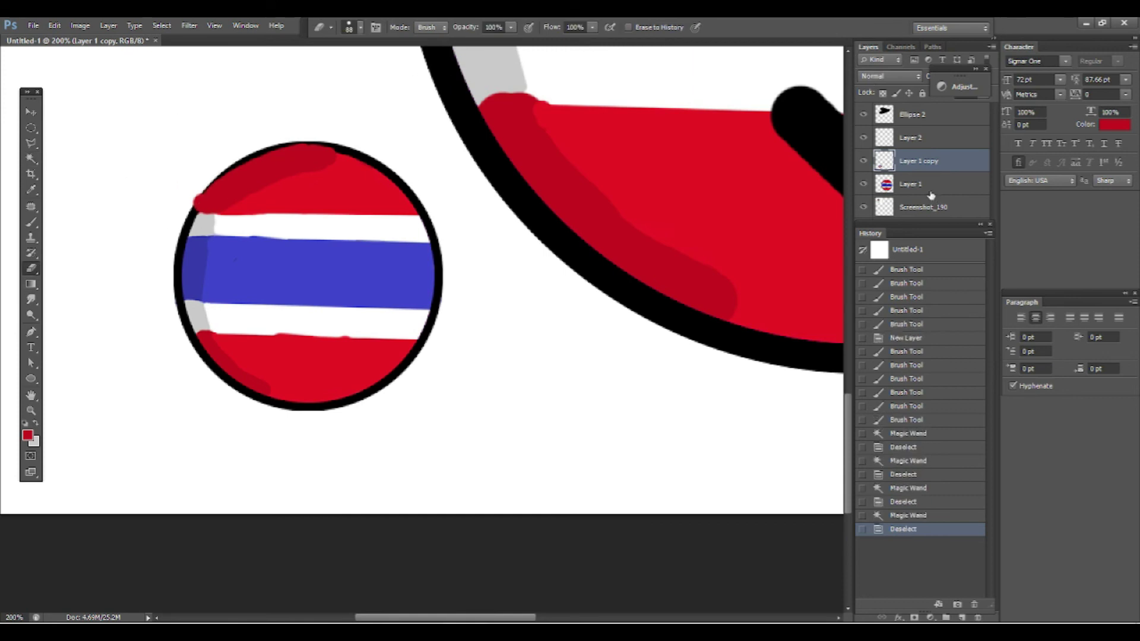
Revert a stray erase in History and shade the ball's top-left edge in dark red
{"action": "left_click", "coordinate": [208, 152]}
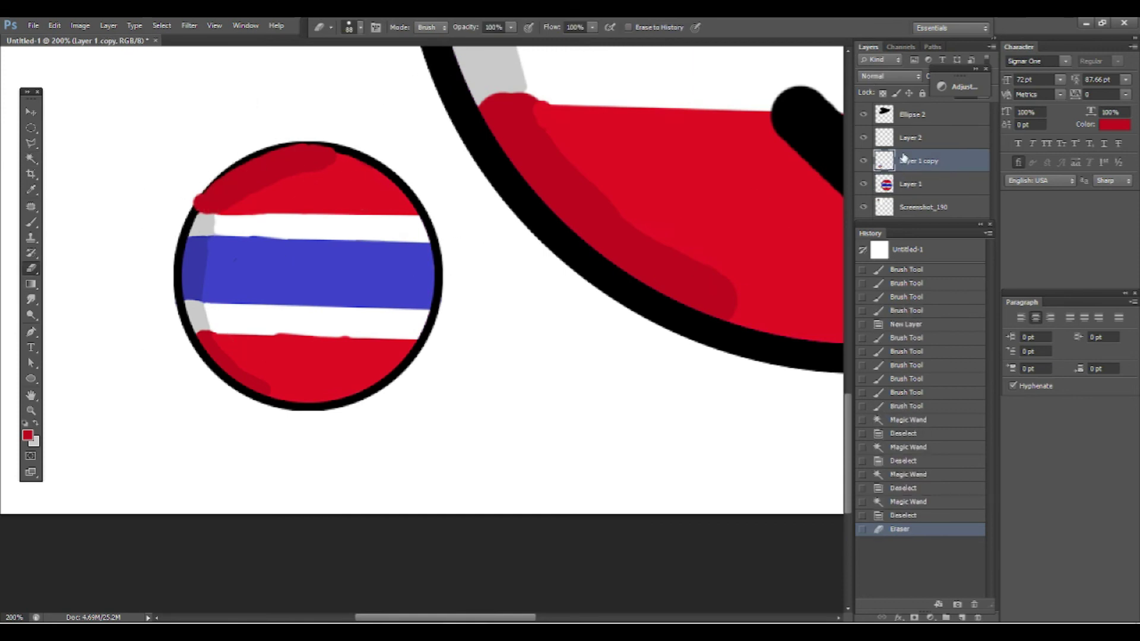
{"action": "left_click", "coordinate": [906, 324]}
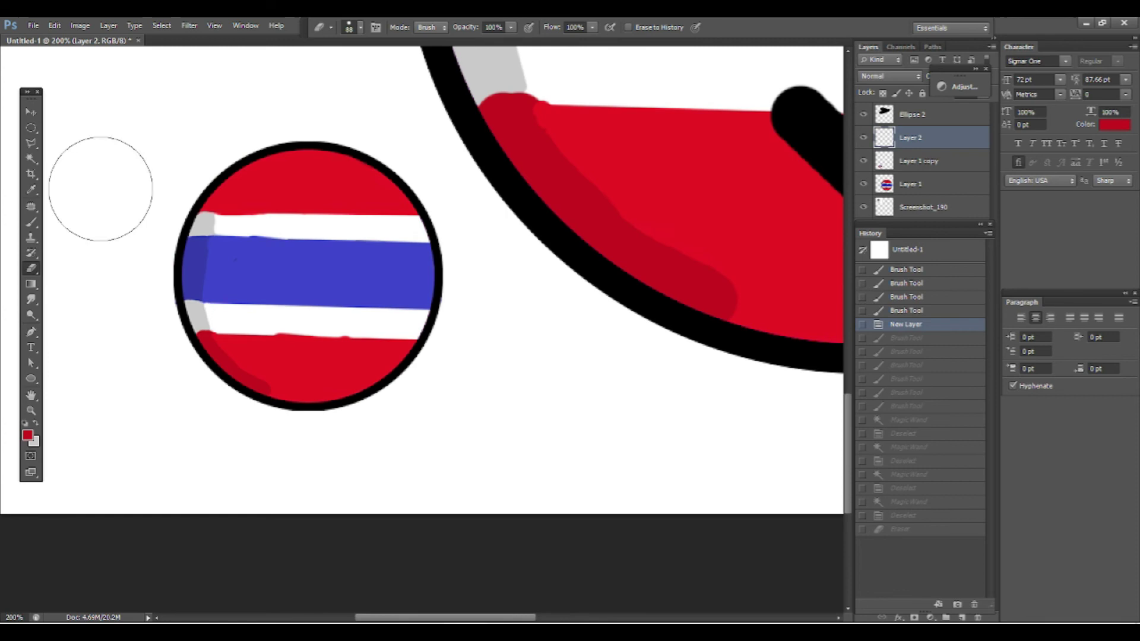
{"action": "key", "text": "b"}
{"action": "mouse_move", "coordinate": [218, 159]}
{"action": "left_mouse_down"}
{"action": "mouse_move", "coordinate": [203, 208]}
{"action": "mouse_move", "coordinate": [277, 158]}
{"action": "mouse_move", "coordinate": [326, 151]}
{"action": "mouse_move", "coordinate": [279, 162]}
{"action": "left_mouse_up"}
{"action": "left_click", "coordinate": [908, 161]}
Select the white area outside the ball's outline and delete the spilled paint
{"action": "left_click", "coordinate": [32, 159]}
{"action": "left_click", "coordinate": [501, 184]}
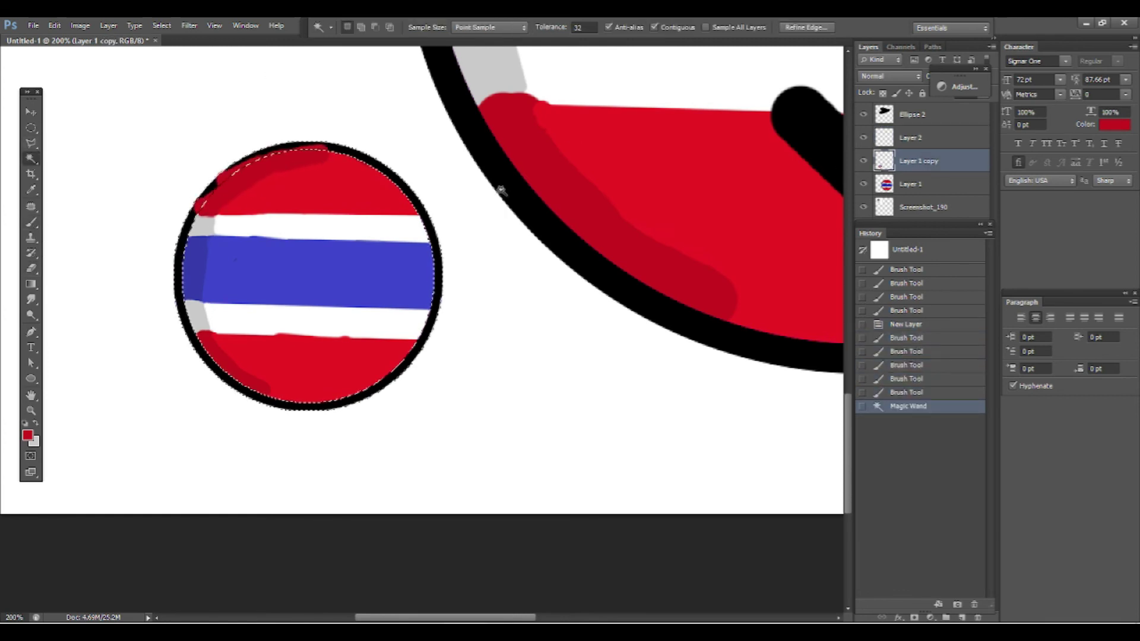
{"action": "left_click", "coordinate": [906, 142]}
{"action": "key", "text": "Delete"}
{"action": "key", "text": "ctrl+d"}
{"action": "scroll", "coordinate": [387, 476], "scroll_direction": "down", "scroll_amount": 2}
{"action": "scroll", "coordinate": [402, 325], "scroll_direction": "right", "scroll_amount": 2}
{"action": "left_click", "coordinate": [29, 312]}
Merge the shading down into the small ball layer and reposition the ball
{"action": "key", "text": "ctrl+0"}
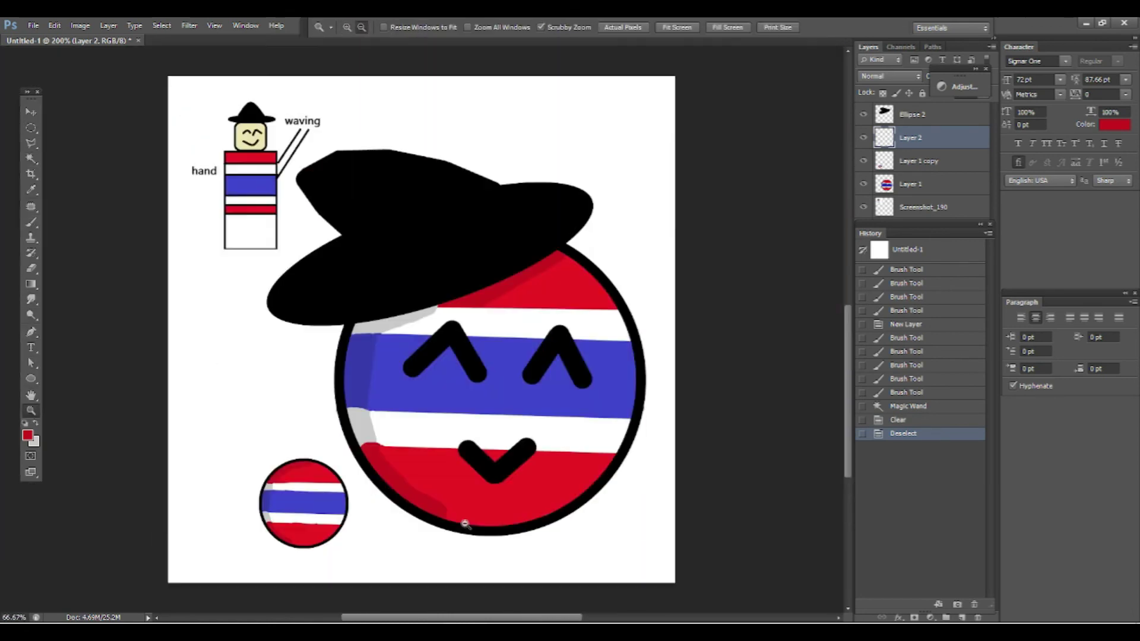
{"action": "key", "text": "v"}
{"action": "right_click", "coordinate": [909, 138]}
{"action": "left_click", "coordinate": [926, 445]}
{"action": "mouse_move", "coordinate": [304, 520]}
{"action": "left_mouse_down"}
{"action": "mouse_move", "coordinate": [402, 518]}
{"action": "mouse_move", "coordinate": [236, 512]}
{"action": "left_mouse_up"}
Set white as the paint colour and Magic Wand-select both of the ball's white stripes
{"action": "left_click", "coordinate": [36, 423]}
{"action": "left_click", "coordinate": [27, 435]}
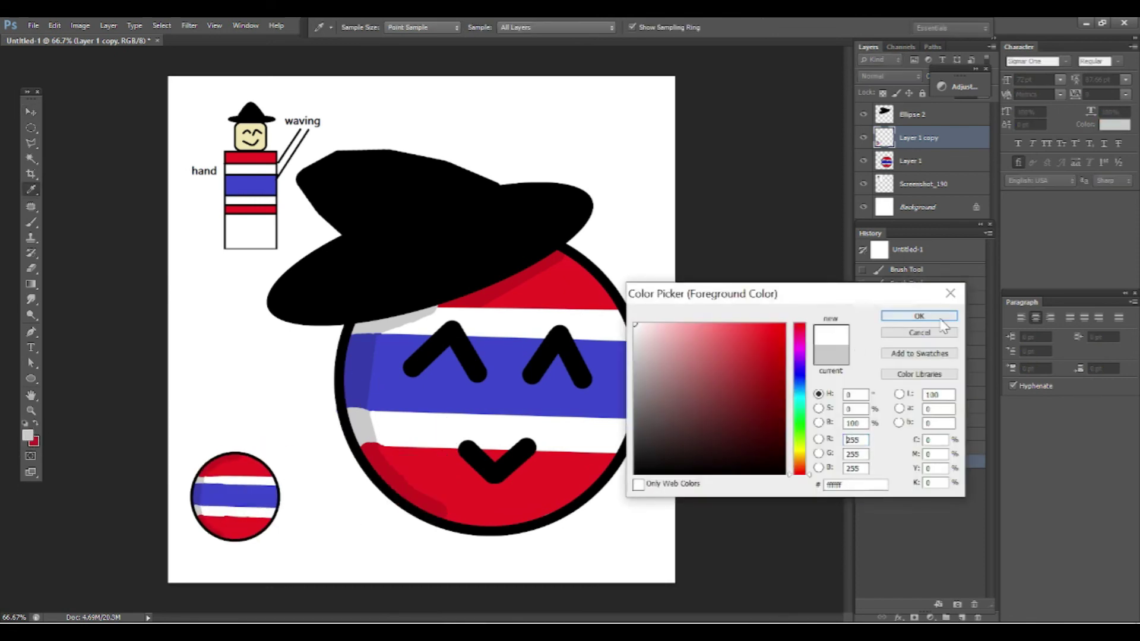
{"action": "left_click", "coordinate": [902, 313]}
{"action": "left_click", "coordinate": [31, 159]}
{"action": "left_click", "coordinate": [244, 481]}
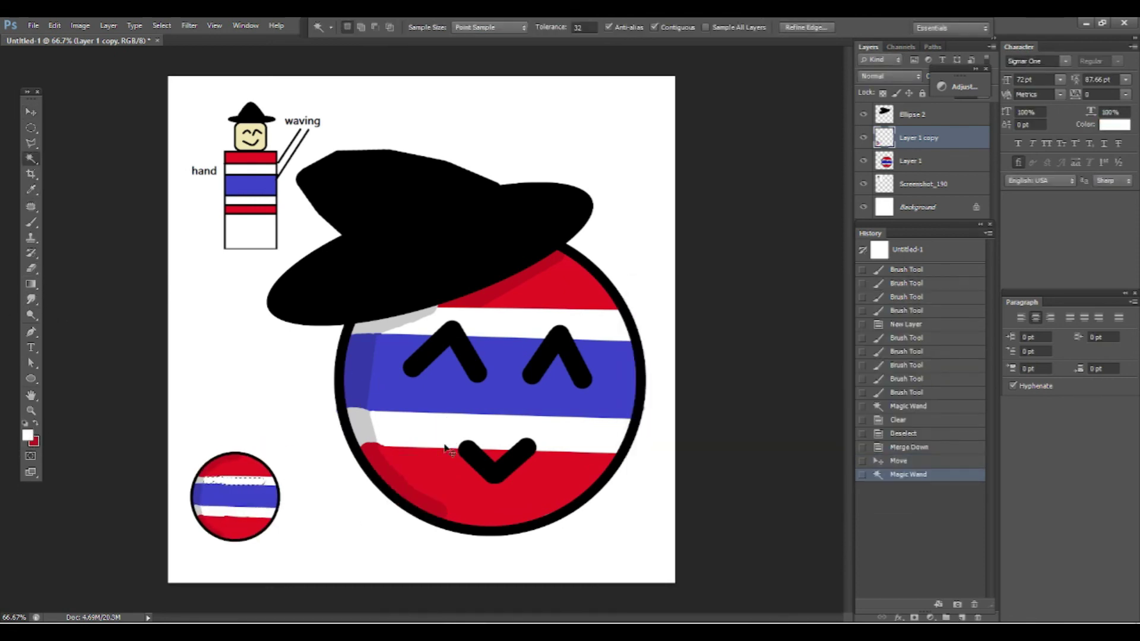
{"action": "left_click", "coordinate": [217, 510]}
{"action": "left_click", "coordinate": [244, 481]}
{"action": "left_click", "coordinate": [243, 481], "text": "shift"}
Paint the selected stripes white with a 95 px brush, then deselect
{"action": "left_click", "coordinate": [226, 511], "text": "shift"}
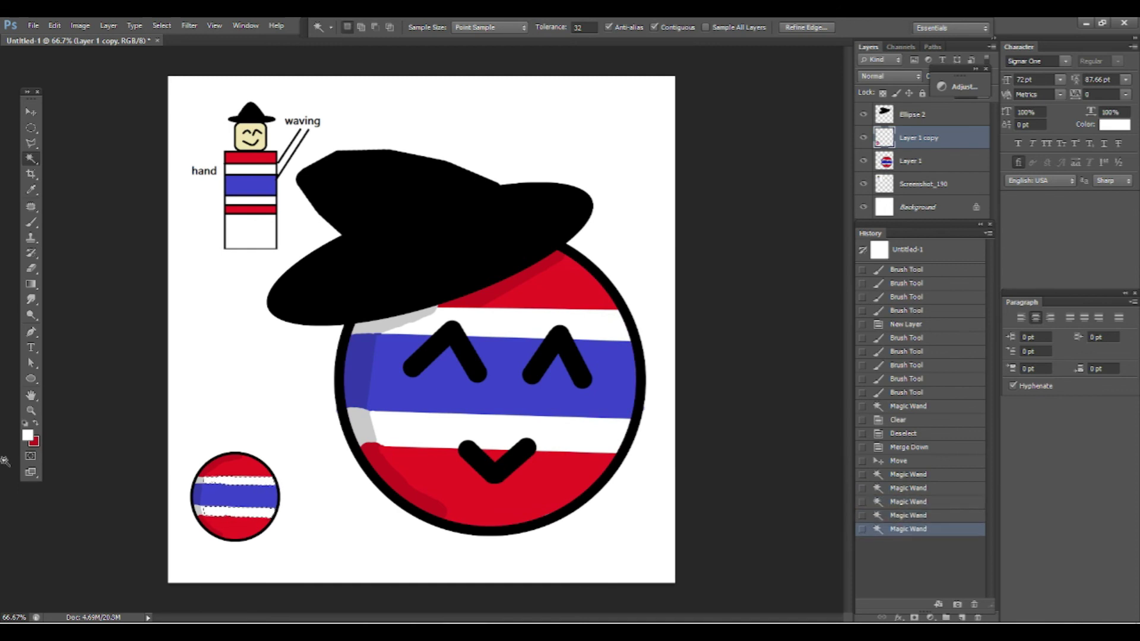
{"action": "key", "text": "b"}
{"action": "left_click", "coordinate": [354, 26]}
{"action": "left_click", "coordinate": [538, 69]}
{"action": "left_click_drag", "start_coordinate": [205, 510], "coordinate": [261, 510]}
{"action": "left_click", "coordinate": [354, 27]}
{"action": "left_click_drag", "start_coordinate": [327, 64], "coordinate": [356, 64]}
{"action": "key", "text": "ctrl+d"}
Place the small ball at the big ball's lower left and duplicate it for the right hand
{"action": "key", "text": "v"}
{"action": "left_click_drag", "start_coordinate": [269, 528], "coordinate": [617, 492]}
{"action": "right_click", "coordinate": [914, 138]}
{"action": "left_click", "coordinate": [942, 130]}
{"action": "key", "text": "Return"}
{"action": "left_click", "coordinate": [31, 396]}
Draw a thick black arrow pointing at the left hand ball
{"action": "left_click", "coordinate": [31, 222]}
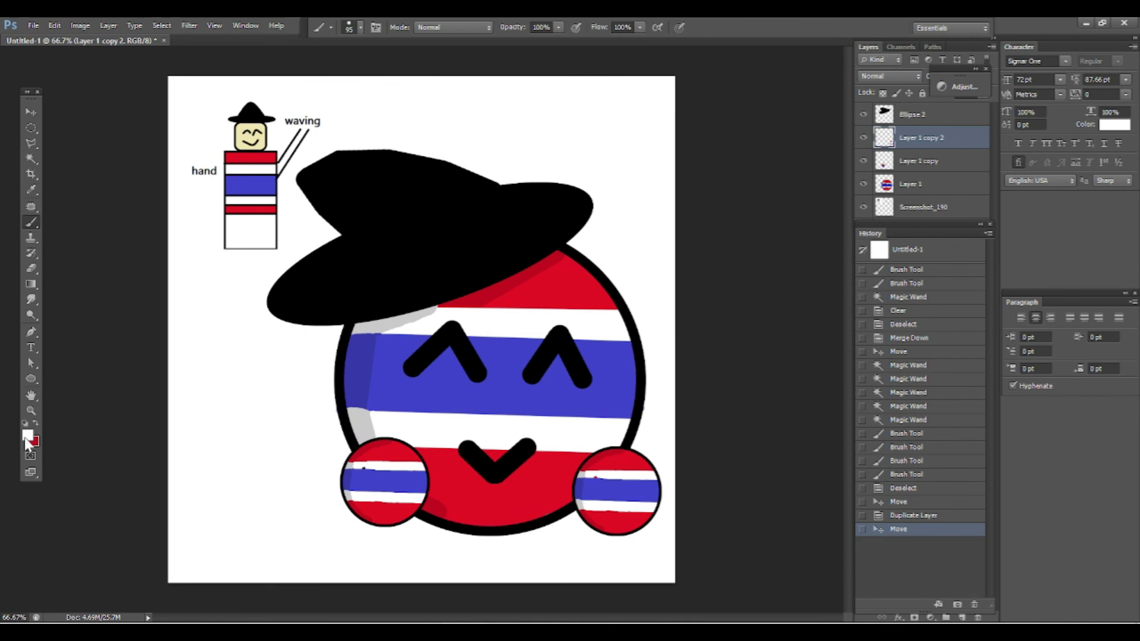
{"action": "left_click", "coordinate": [27, 435]}
{"action": "left_click", "coordinate": [641, 502]}
{"action": "left_click", "coordinate": [944, 315]}
{"action": "left_click", "coordinate": [358, 27]}
{"action": "left_click", "coordinate": [277, 461]}
{"action": "left_click_drag", "start_coordinate": [259, 455], "coordinate": [319, 484]}
{"action": "left_click_drag", "start_coordinate": [310, 452], "coordinate": [319, 484]}
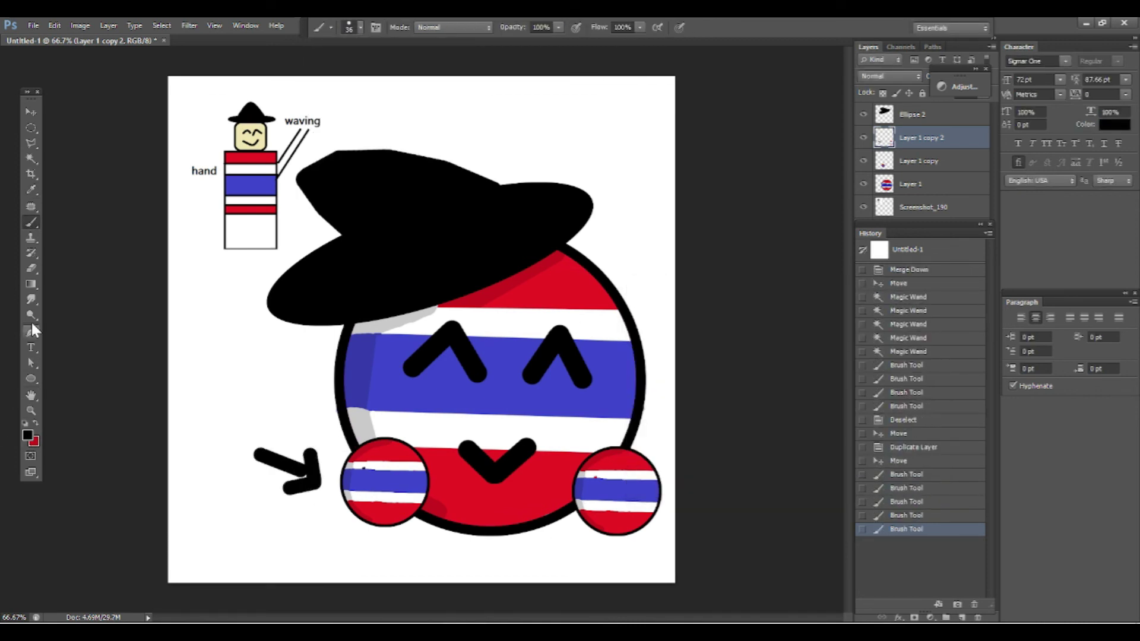
Add a '?' text label above the arrow, then change it to 'Hands'
{"action": "left_click", "coordinate": [31, 347]}
{"action": "left_click", "coordinate": [190, 409]}
{"action": "type", "text": "?"}
{"action": "key", "text": "ctrl+Return"}
{"action": "key", "text": "v"}
{"action": "left_click_drag", "start_coordinate": [198, 329], "coordinate": [242, 361]}
{"action": "left_click", "coordinate": [31, 348]}
{"action": "left_click", "coordinate": [256, 374]}
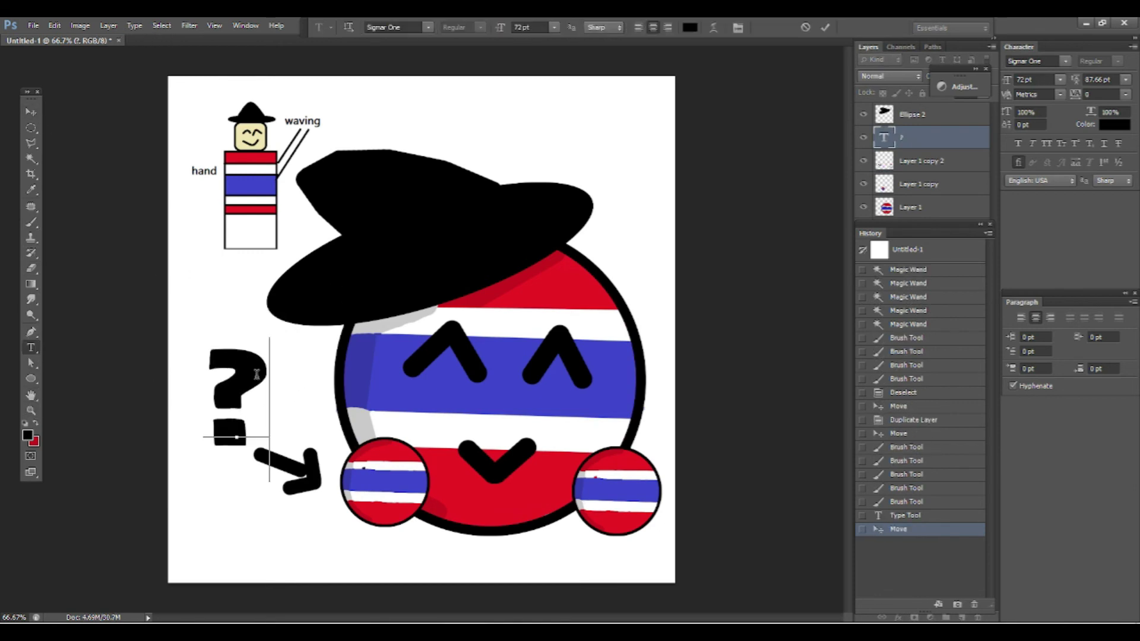
{"action": "key", "text": "BackSpace"}
{"action": "type", "text": "Hands"}
{"action": "left_click", "coordinate": [825, 28]}
Shrink the Hands label with Free Transform and place it, then delete that text layer
{"action": "key", "text": "m"}
{"action": "right_click", "coordinate": [214, 408]}
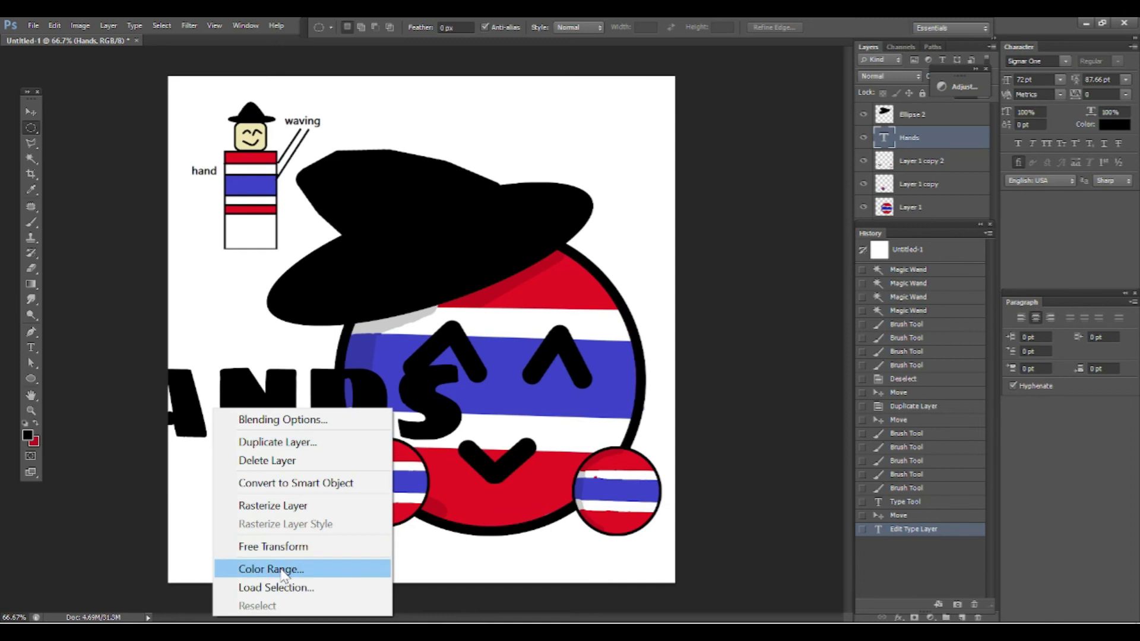
{"action": "left_click", "coordinate": [273, 546]}
{"action": "left_click_drag", "start_coordinate": [467, 340], "coordinate": [308, 388]}
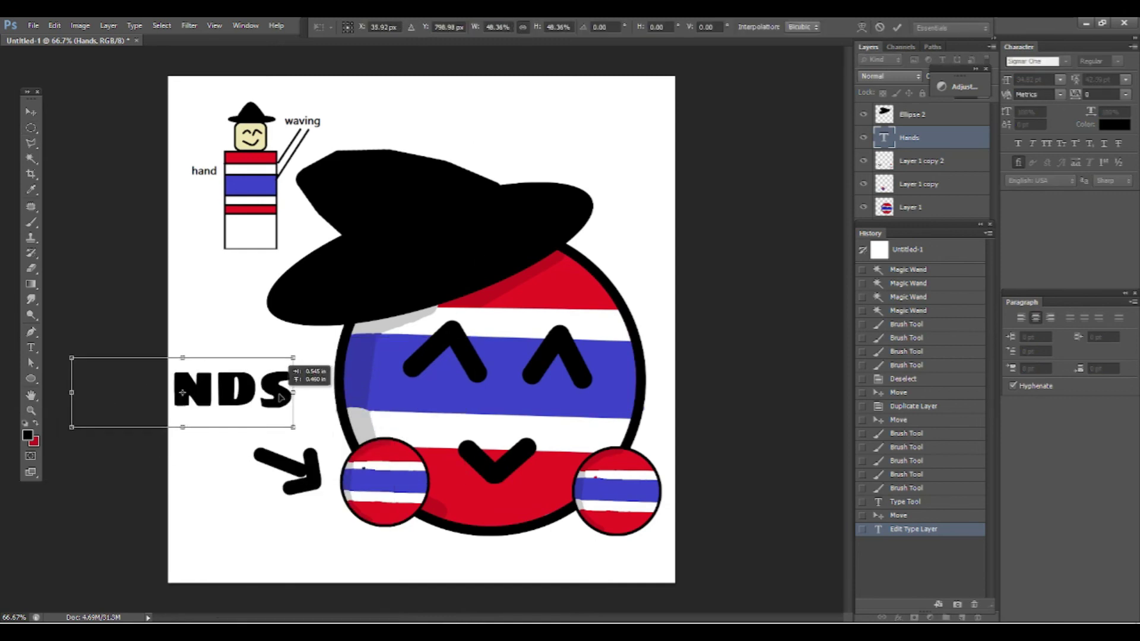
{"action": "left_click_drag", "start_coordinate": [273, 422], "coordinate": [288, 436]}
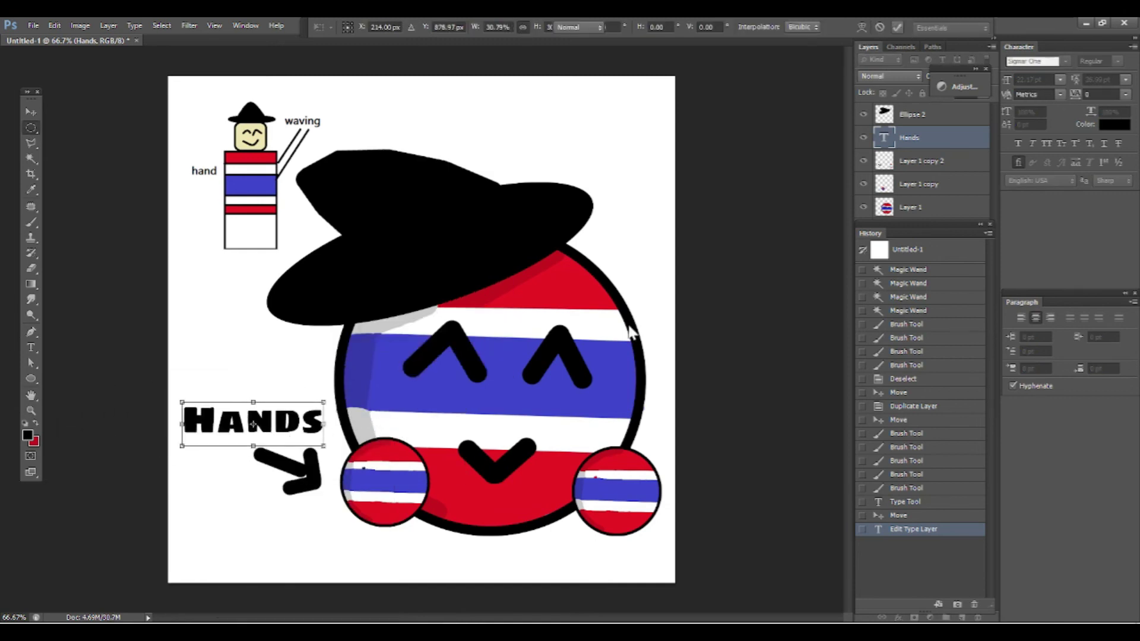
{"action": "key", "text": "Return"}
{"action": "left_click", "coordinate": [31, 410]}
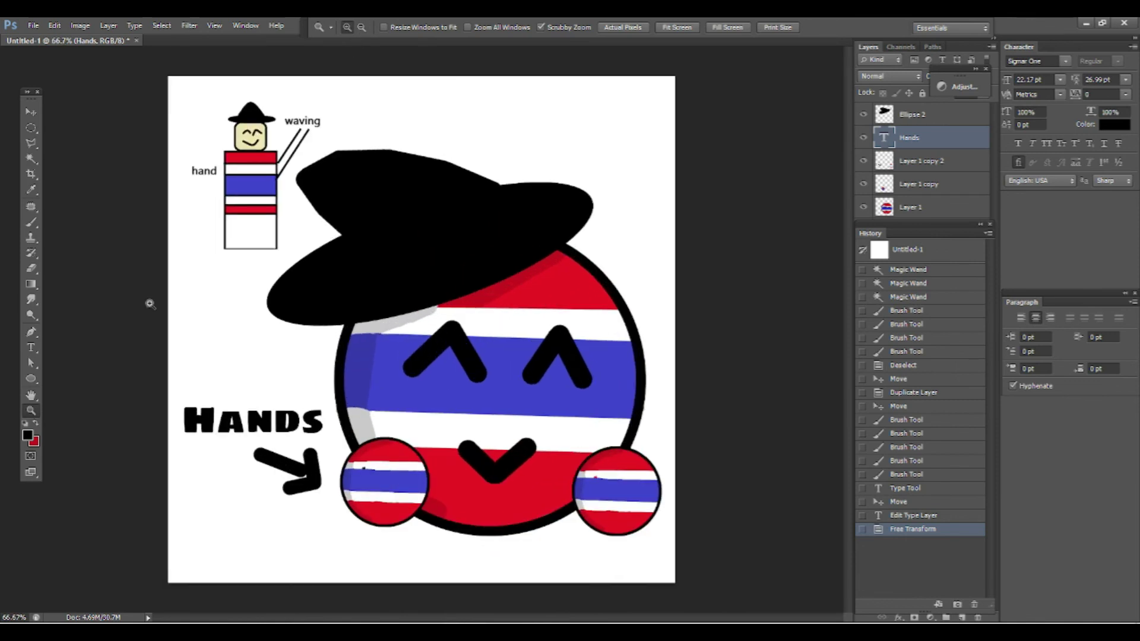
{"action": "key", "text": "Delete"}
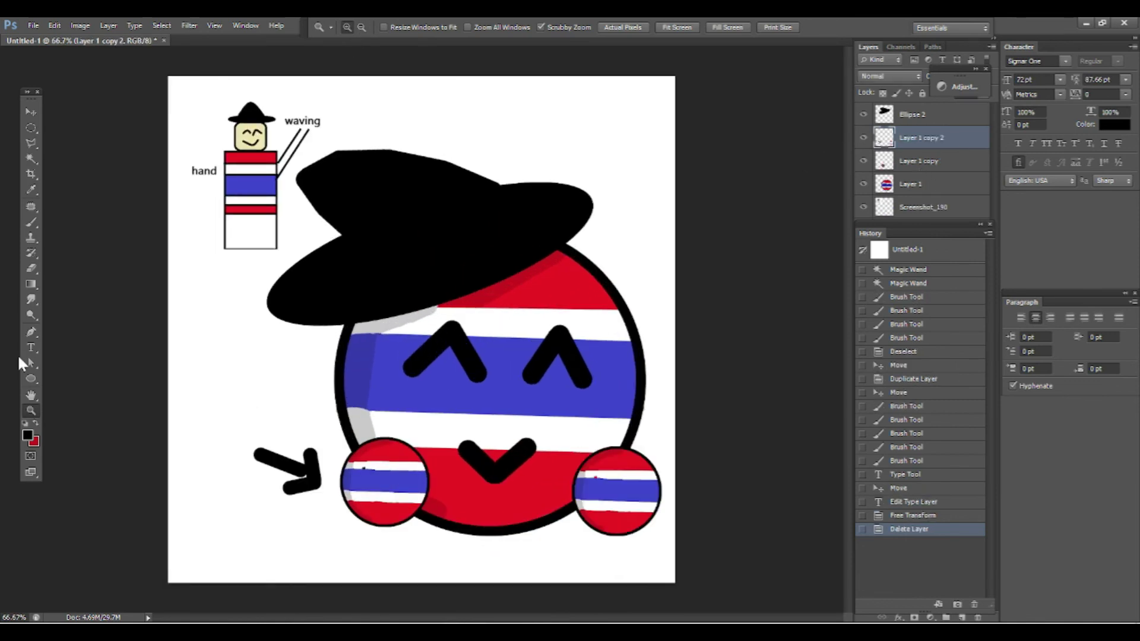
Erase the black arrow and hide the Screenshot_190 reference sketch
{"action": "key", "text": "e"}
{"action": "left_click_drag", "start_coordinate": [258, 455], "coordinate": [326, 482]}
{"action": "key", "text": "alt+bracketleft"}
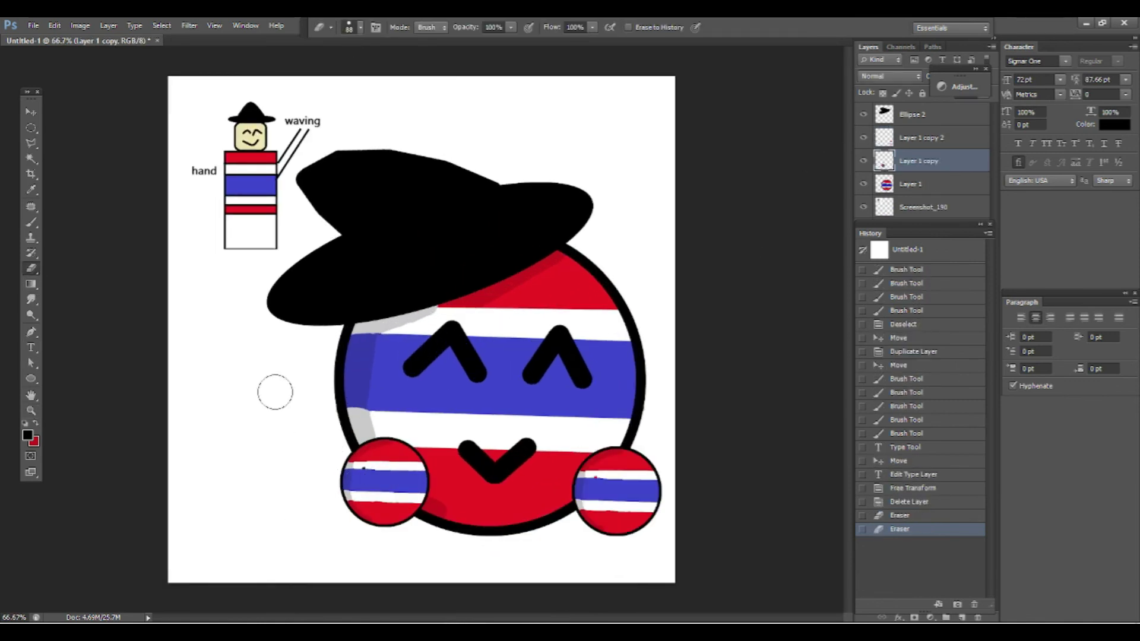
{"action": "left_click", "coordinate": [863, 207]}
Merge the hat and hand layers down three times into one and move the drawing up-left
{"action": "right_click", "coordinate": [927, 115]}
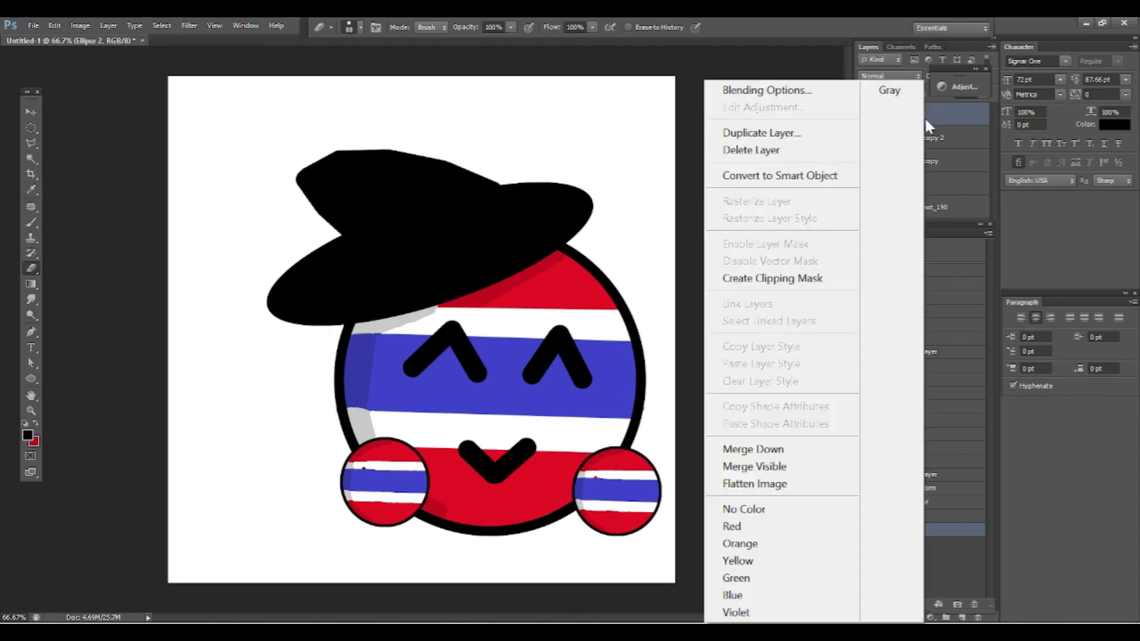
{"action": "left_click", "coordinate": [766, 449]}
{"action": "right_click", "coordinate": [901, 137]}
{"action": "left_click", "coordinate": [948, 449]}
{"action": "right_click", "coordinate": [901, 116]}
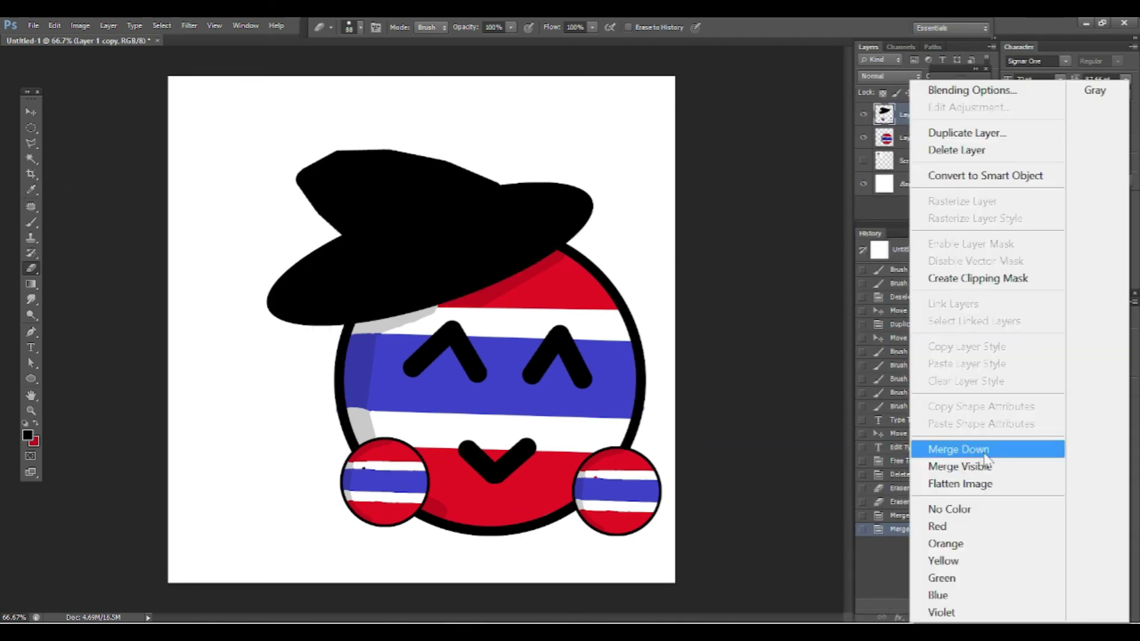
{"action": "left_click", "coordinate": [949, 449]}
{"action": "key", "text": "v"}
{"action": "left_click_drag", "start_coordinate": [601, 408], "coordinate": [564, 395]}
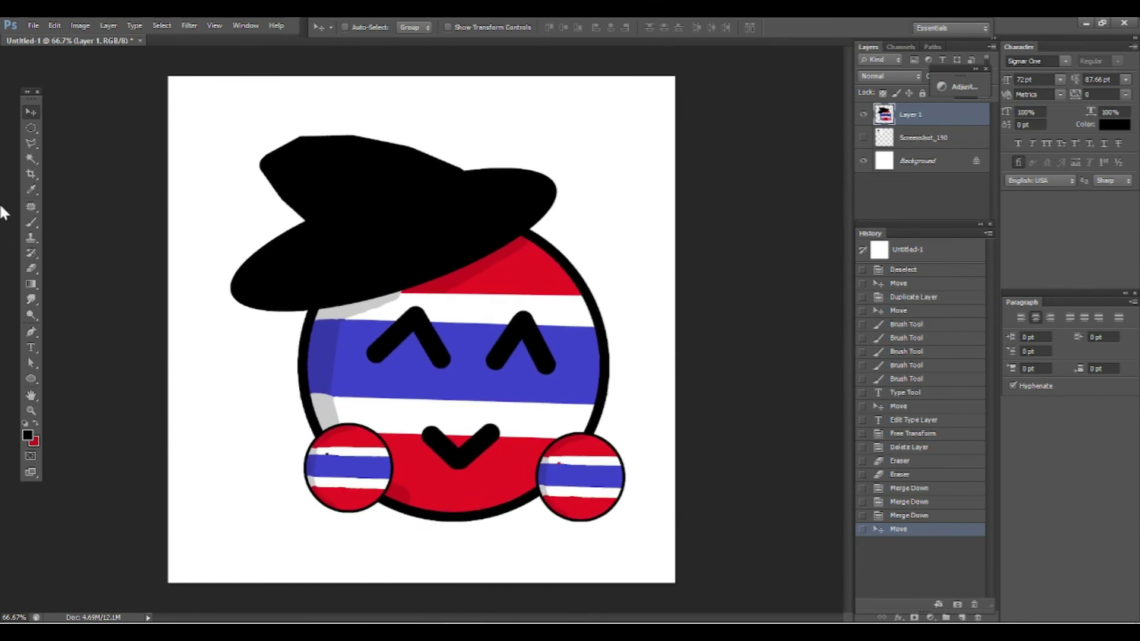
Crop the canvas to a 512 x 512 square positioned around the countryball
{"action": "left_click", "coordinate": [31, 174]}
{"action": "left_click", "coordinate": [426, 27]}
{"action": "key", "text": "BackSpace"}
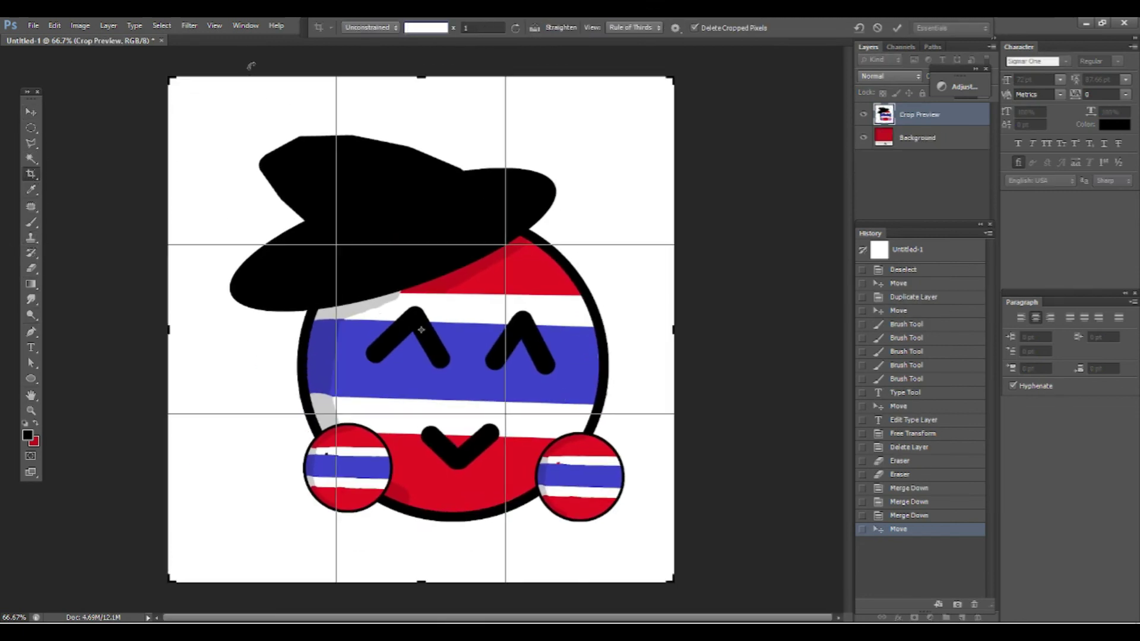
{"action": "type", "text": "512512"}
{"action": "left_click", "coordinate": [897, 27]}
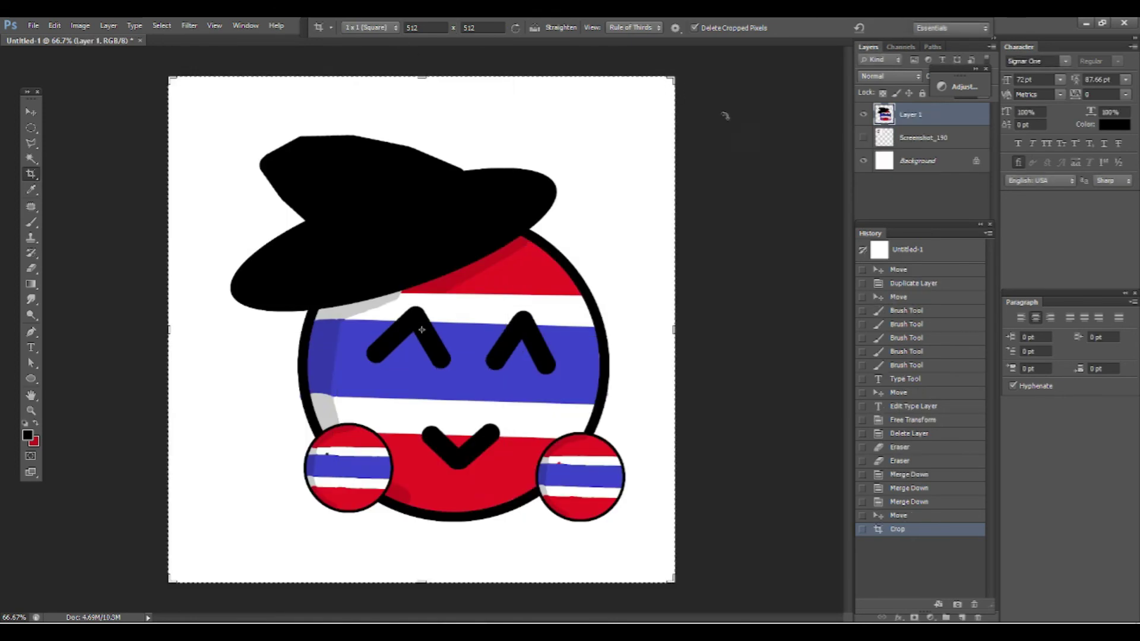
{"action": "left_click_drag", "start_coordinate": [528, 285], "coordinate": [509, 279]}
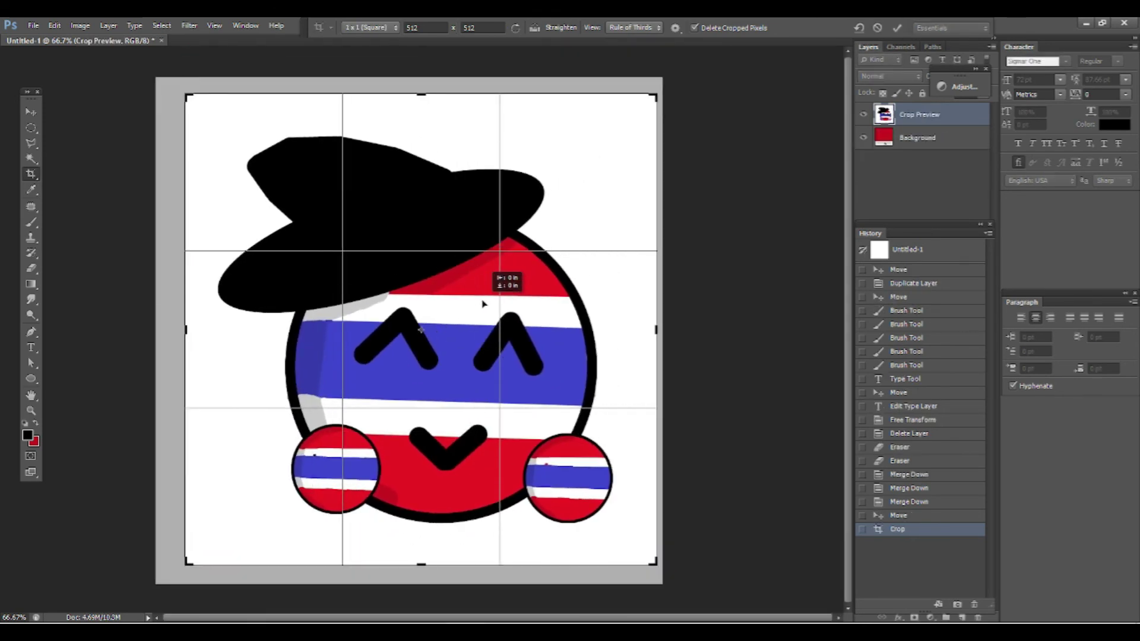
{"action": "left_click", "coordinate": [898, 28]}
{"action": "key", "text": "z"}
{"action": "left_click", "coordinate": [35, 423]}
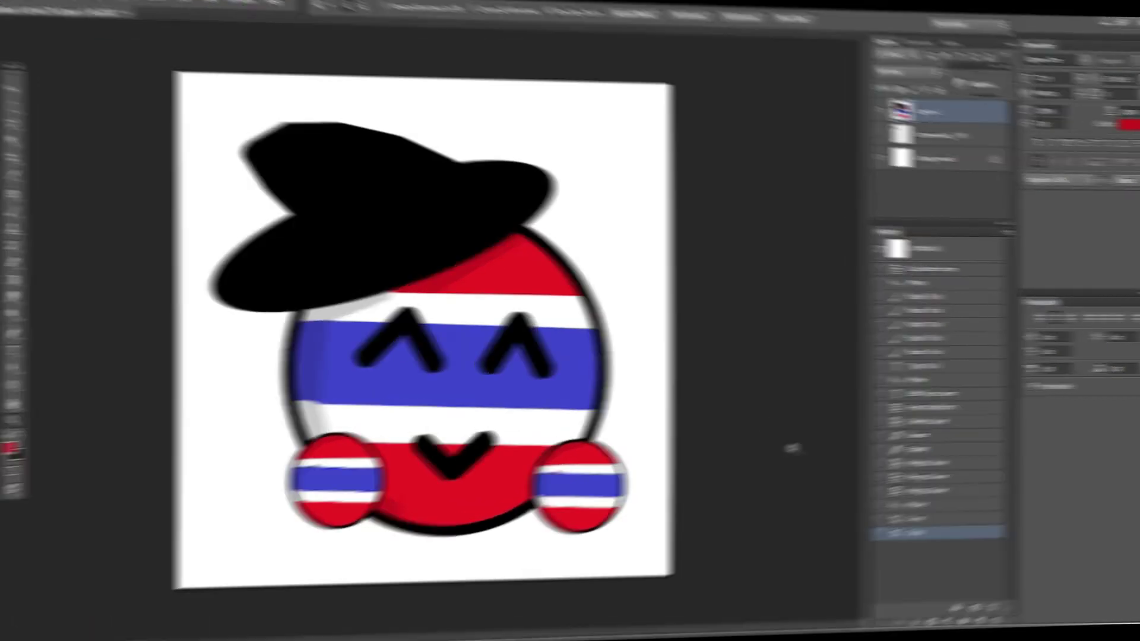